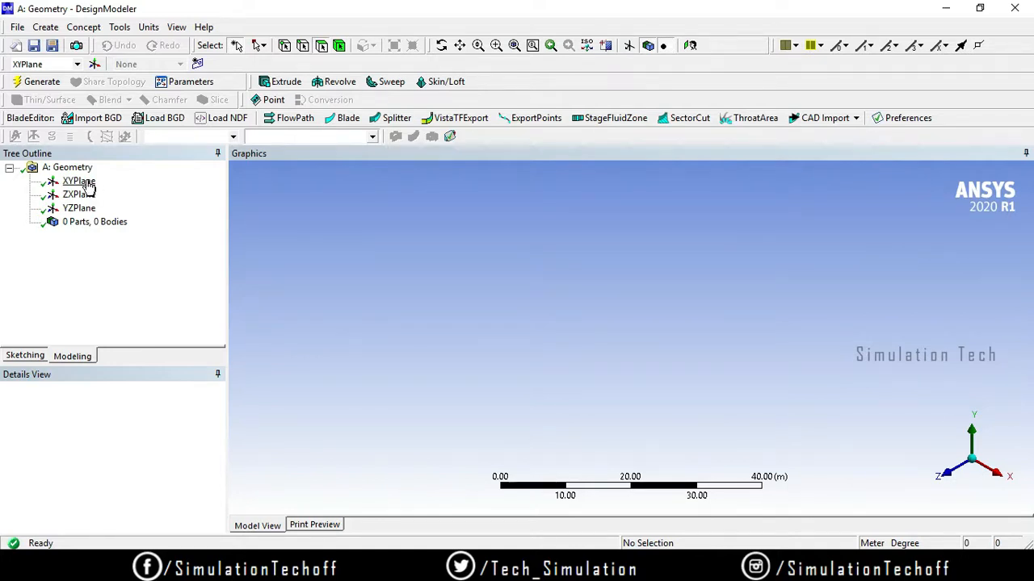
- View the default XY, ZX and YZ planes one after another
{"action": "left_click", "coordinate": [88, 182]}
{"action": "left_click", "coordinate": [79, 194]}
{"action": "left_click", "coordinate": [79, 209]}
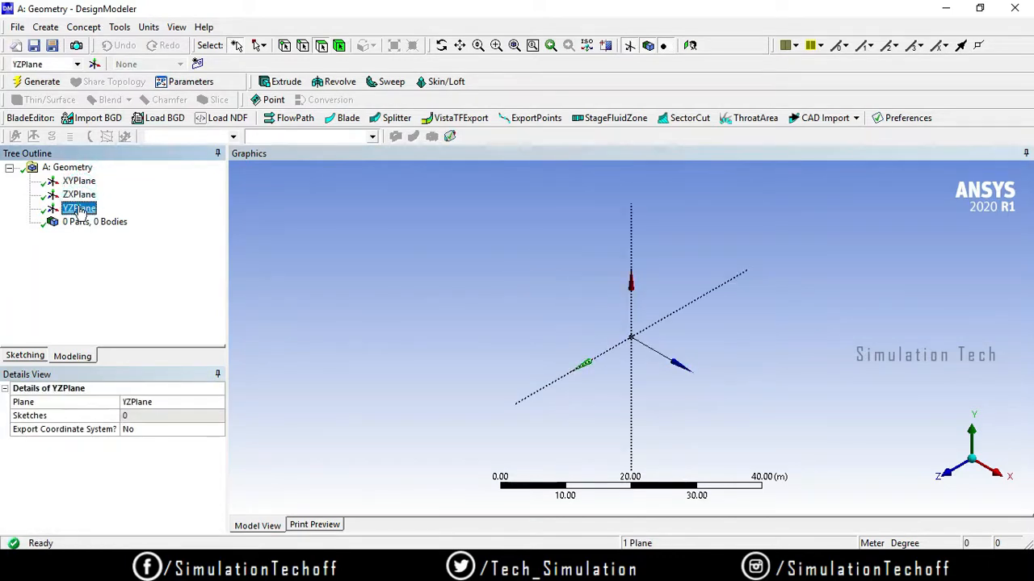
- Start a new plane of type From Plane with XYPlane as its base plane
{"action": "left_click", "coordinate": [79, 182]}
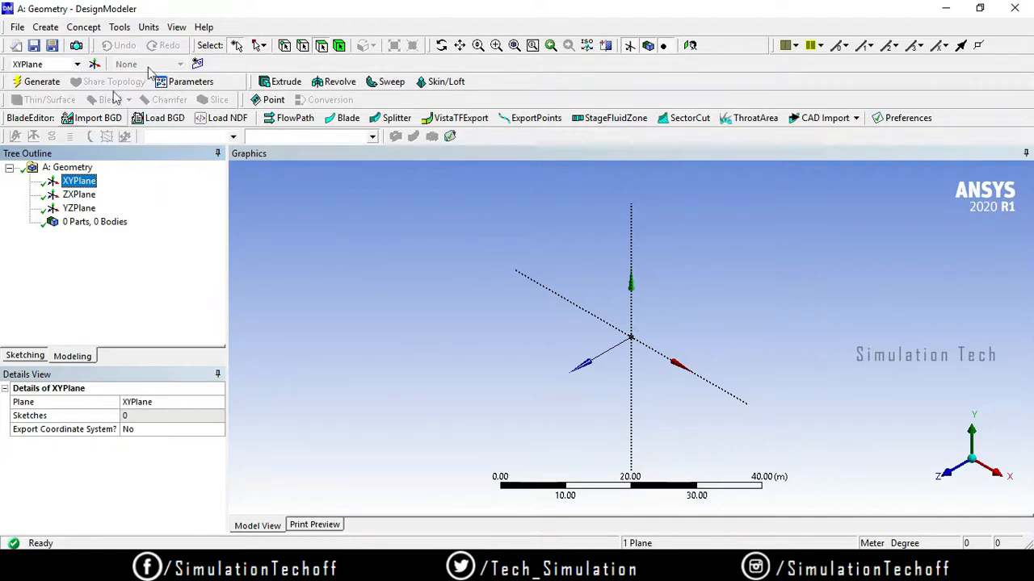
{"action": "left_click", "coordinate": [95, 64]}
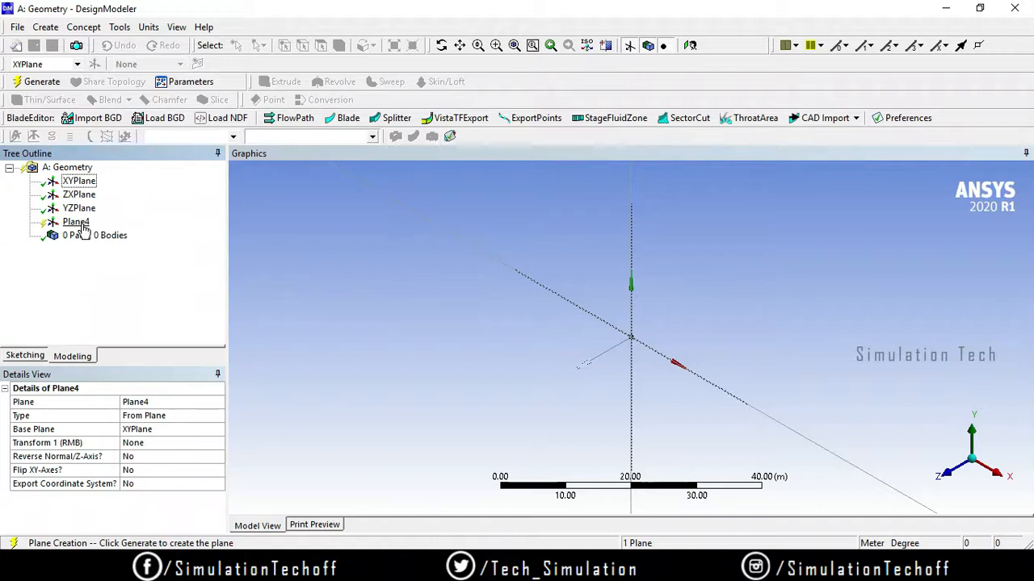
{"action": "left_click", "coordinate": [182, 403]}
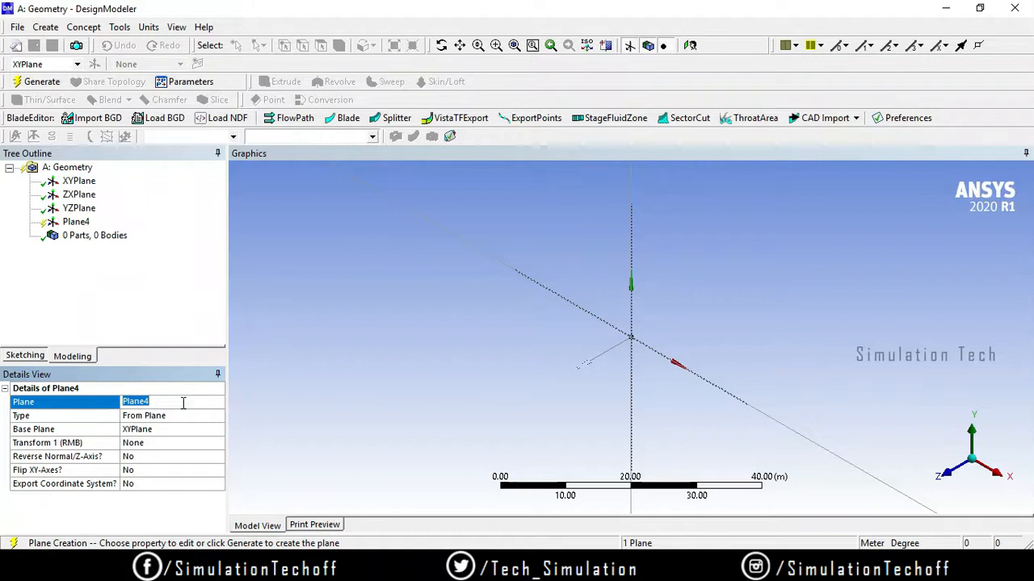
{"action": "left_click_drag", "start_coordinate": [169, 361], "coordinate": [171, 336]}
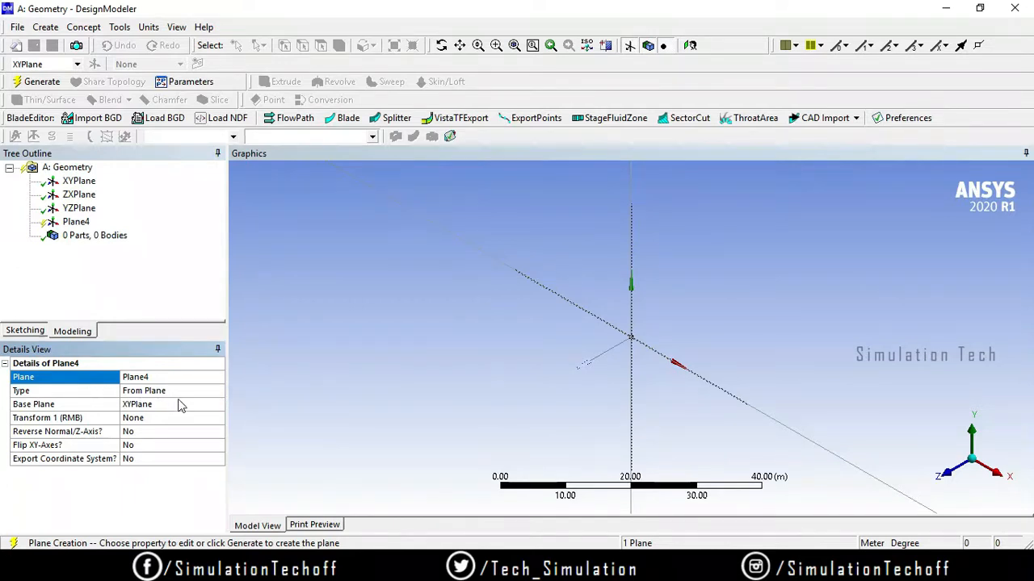
{"action": "left_click", "coordinate": [220, 391]}
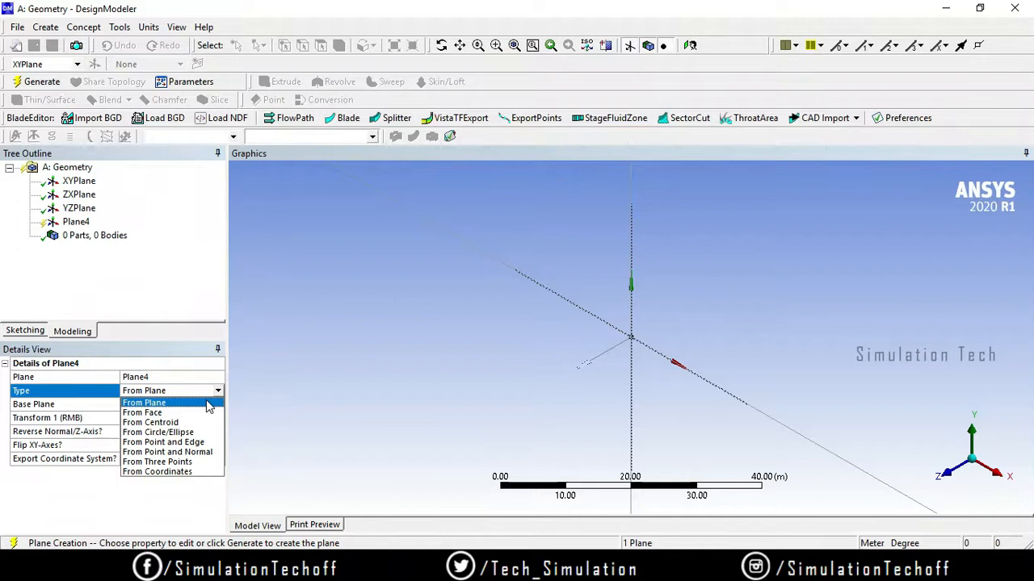
{"action": "left_click", "coordinate": [208, 404]}
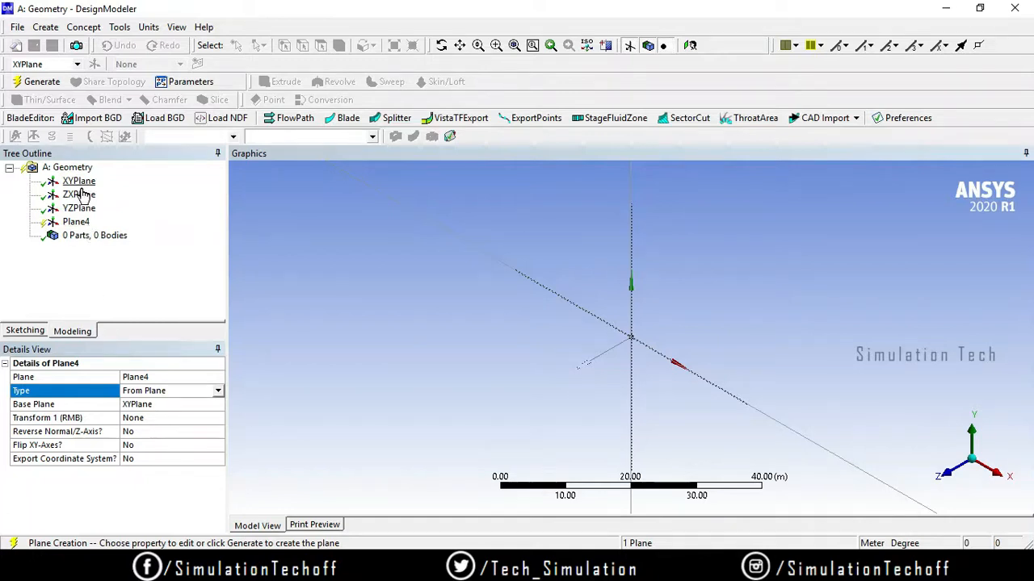
{"action": "left_click", "coordinate": [148, 408]}
{"action": "left_click", "coordinate": [292, 384]}
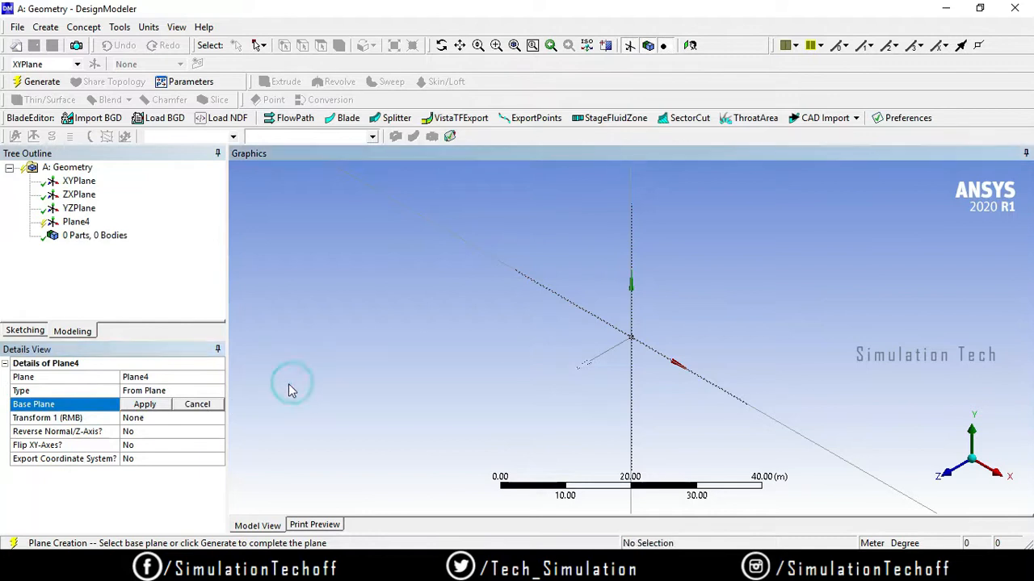
{"action": "left_click", "coordinate": [211, 408]}
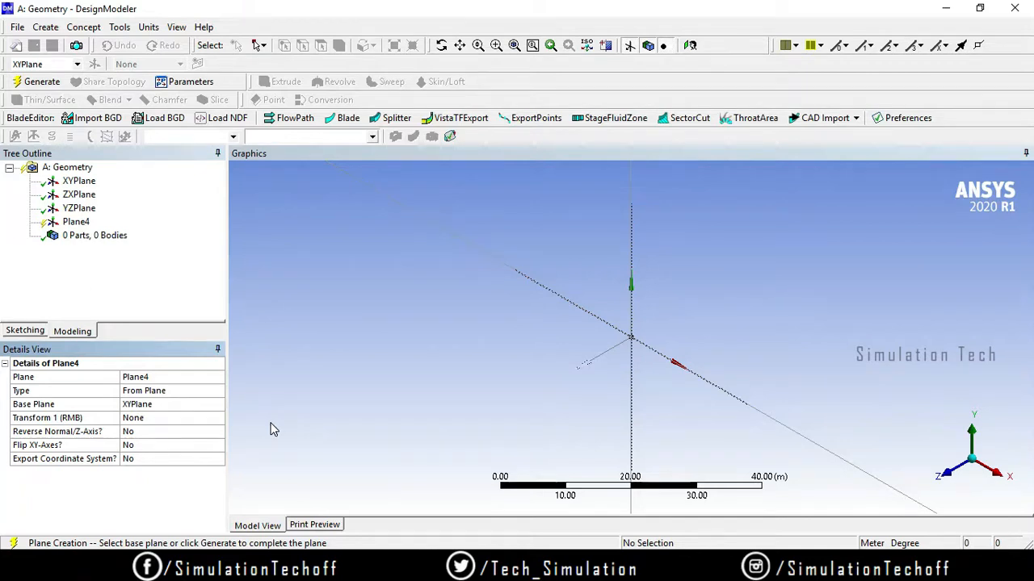
- Set the new plane's first transform to Offset Z with a value of 30 m
{"action": "left_click", "coordinate": [206, 418]}
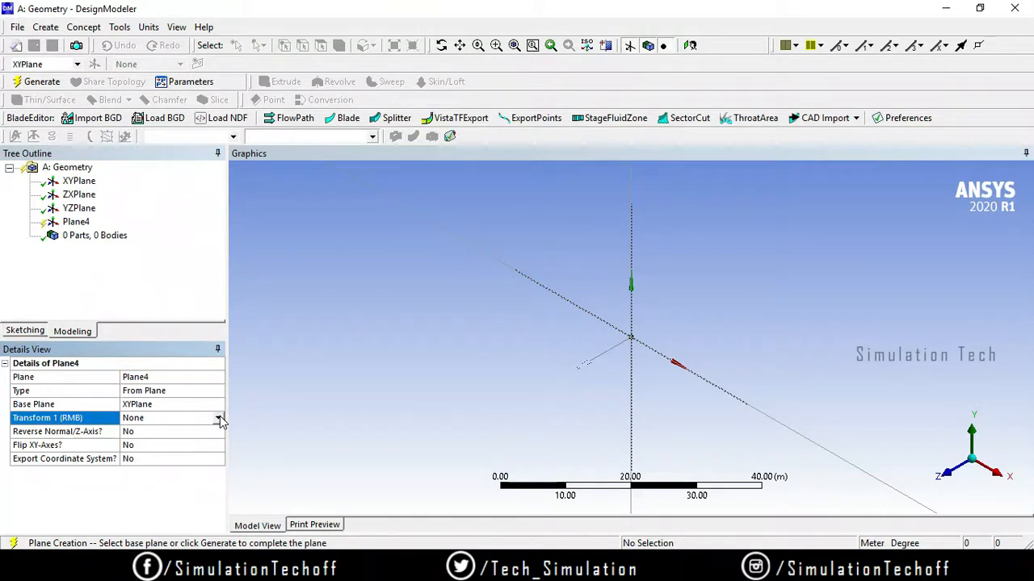
{"action": "left_click", "coordinate": [218, 419]}
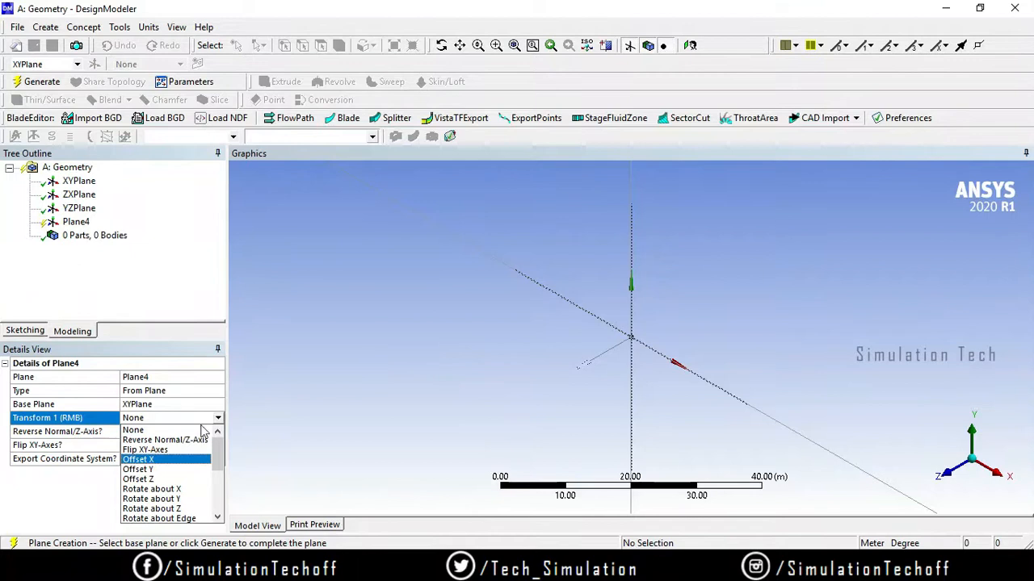
{"action": "left_click", "coordinate": [162, 482]}
{"action": "left_click", "coordinate": [161, 430]}
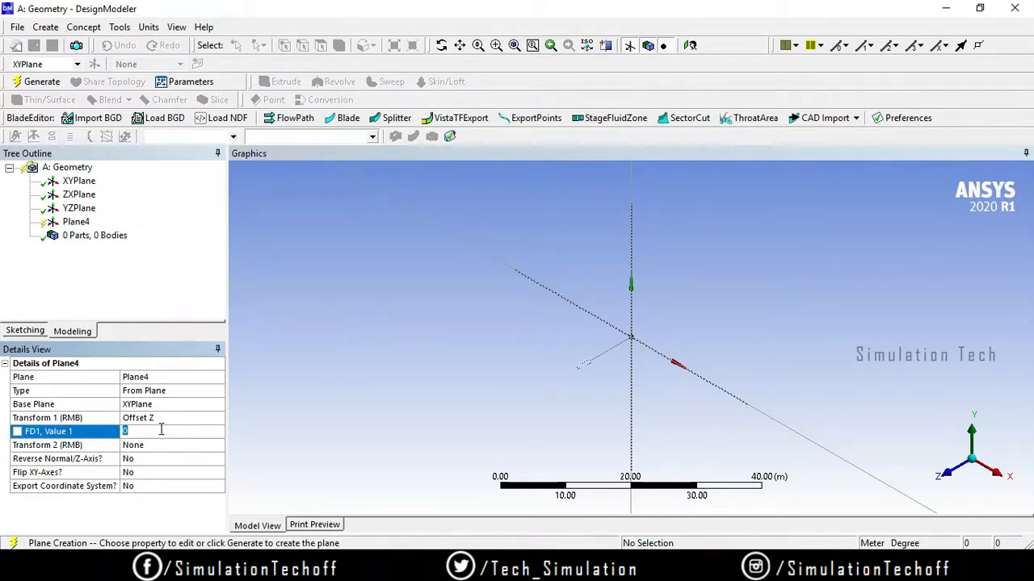
{"action": "type", "text": "30"}
{"action": "key", "text": "Return"}
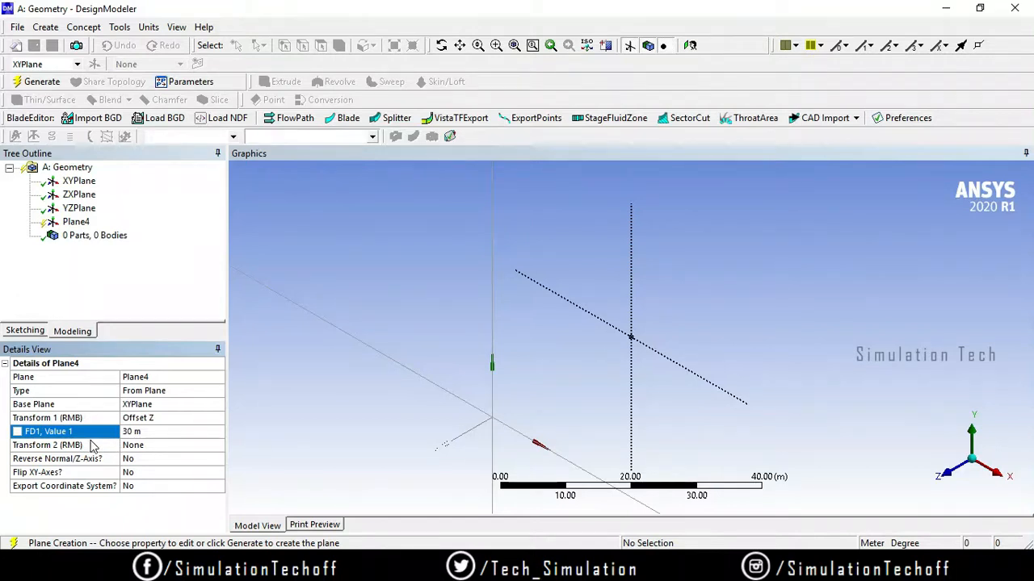
{"action": "left_click", "coordinate": [174, 447]}
{"action": "left_click", "coordinate": [218, 446]}
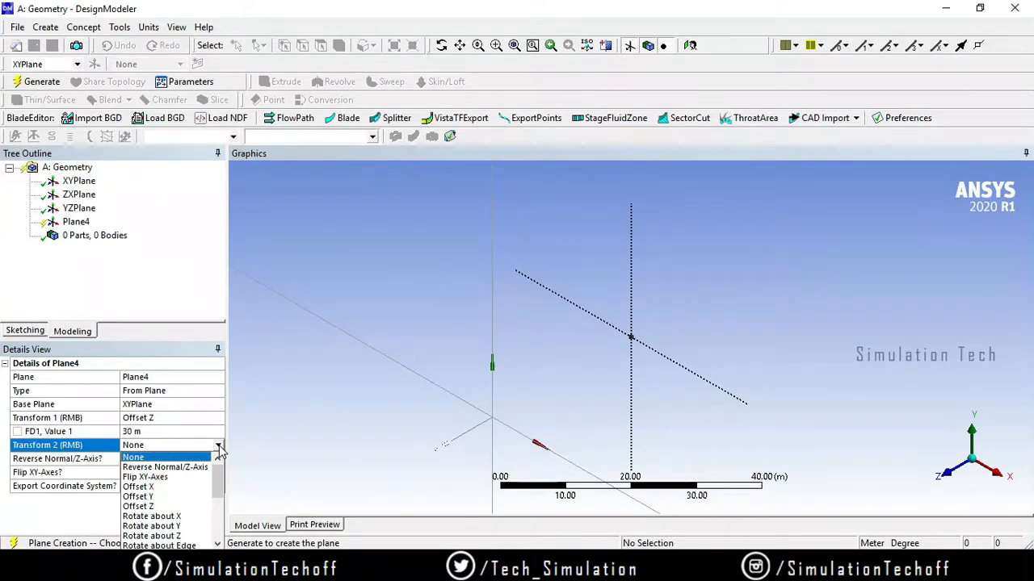
{"action": "left_click", "coordinate": [285, 449]}
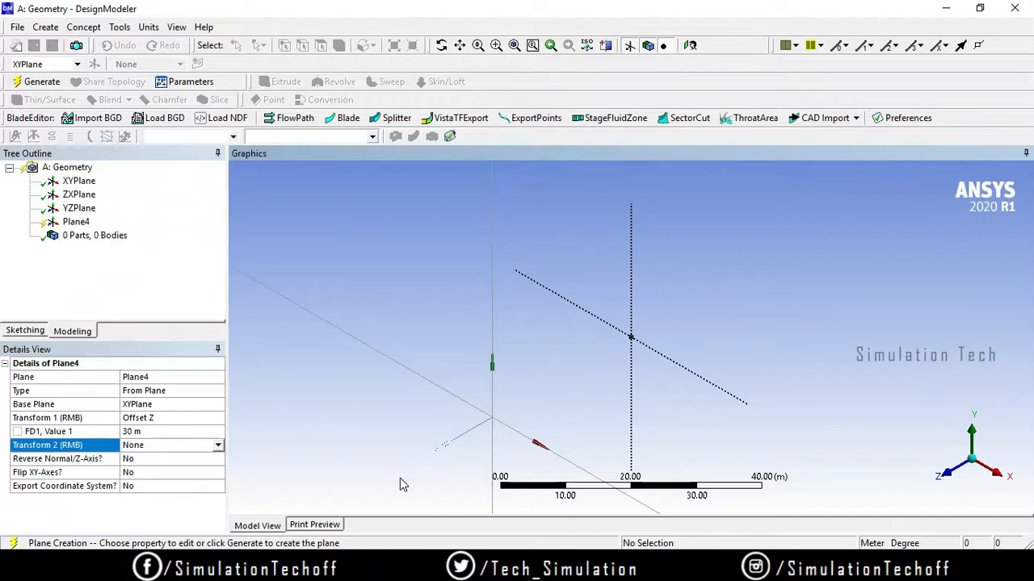
{"action": "left_click", "coordinate": [217, 447]}
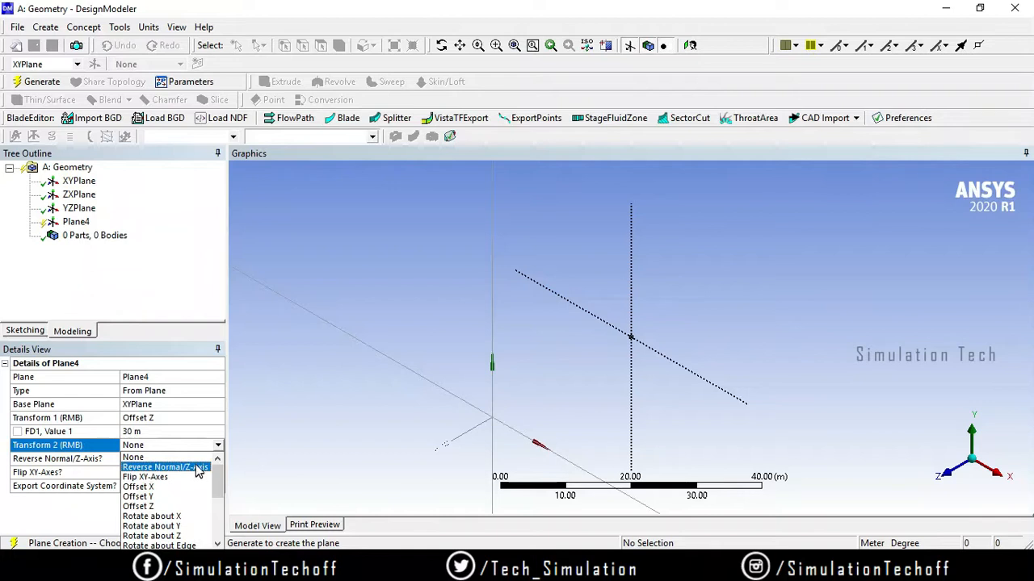
{"action": "left_click", "coordinate": [307, 428]}
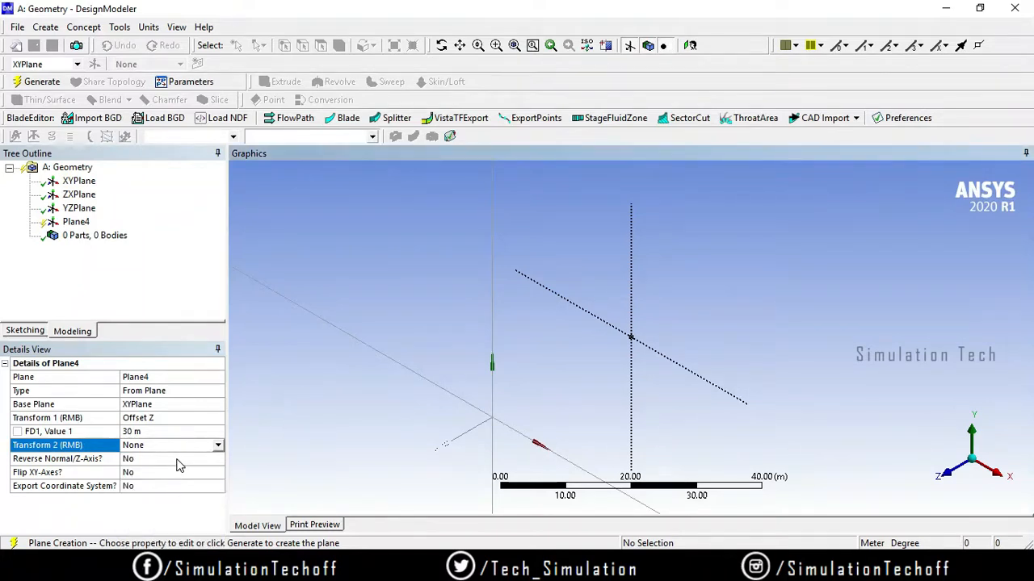
- Try reversing the new plane's normal/Z-axis and set the option back to No
{"action": "left_click", "coordinate": [174, 459]}
{"action": "left_click", "coordinate": [218, 459]}
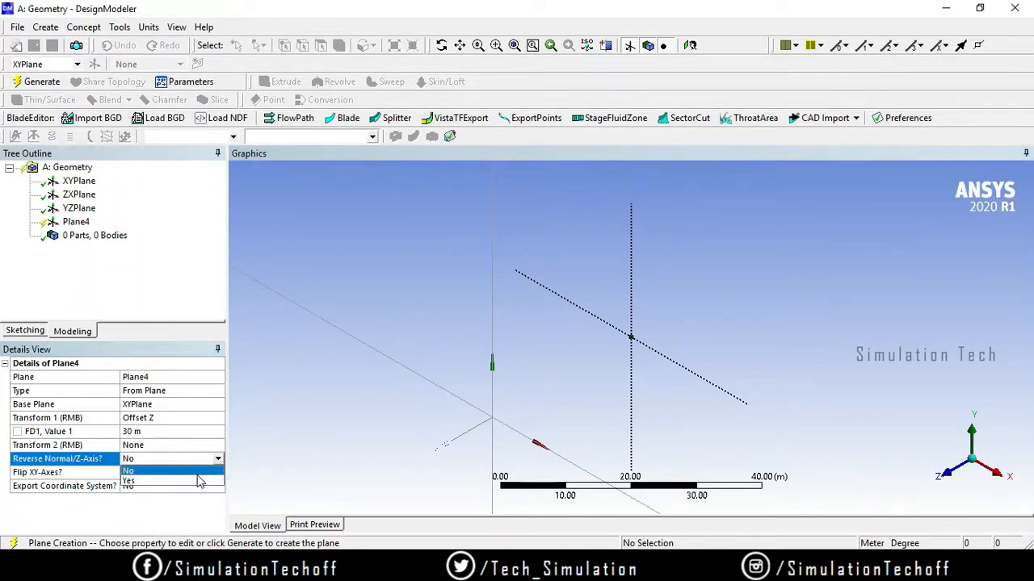
{"action": "left_click", "coordinate": [198, 480]}
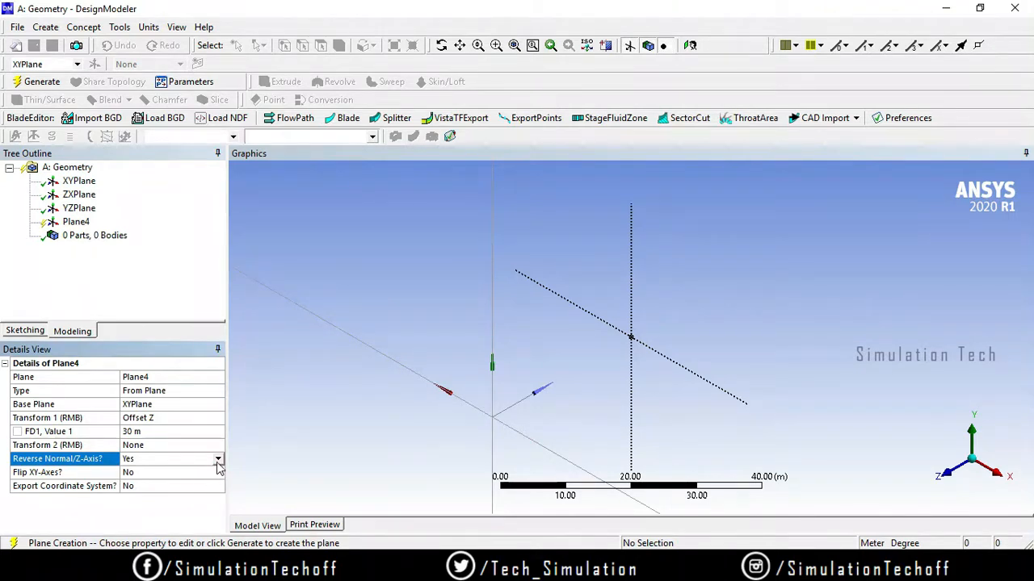
{"action": "left_click", "coordinate": [218, 459]}
{"action": "left_click", "coordinate": [195, 472]}
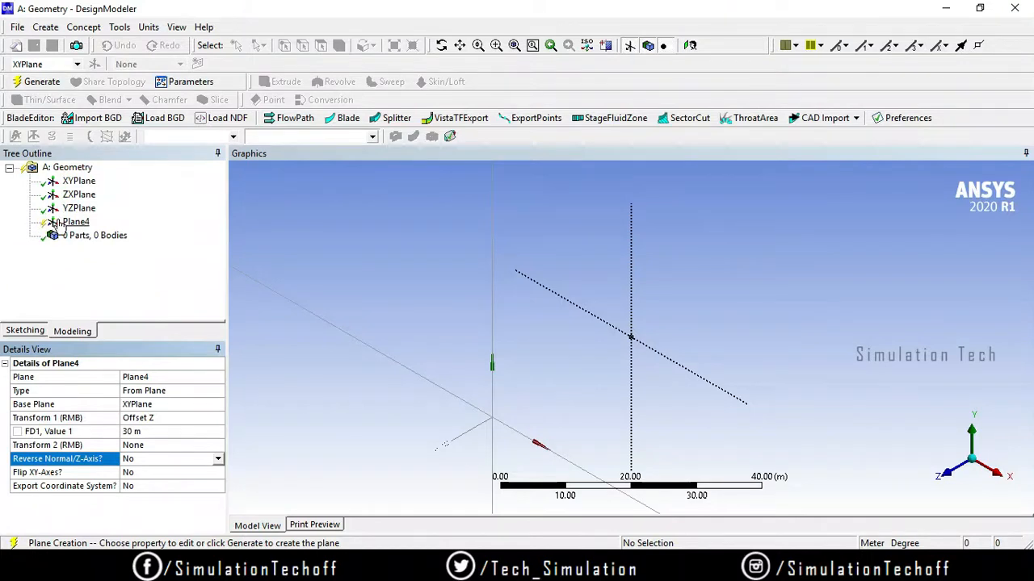
- Generate the offset plane and make it the selected plane
{"action": "left_click", "coordinate": [36, 80]}
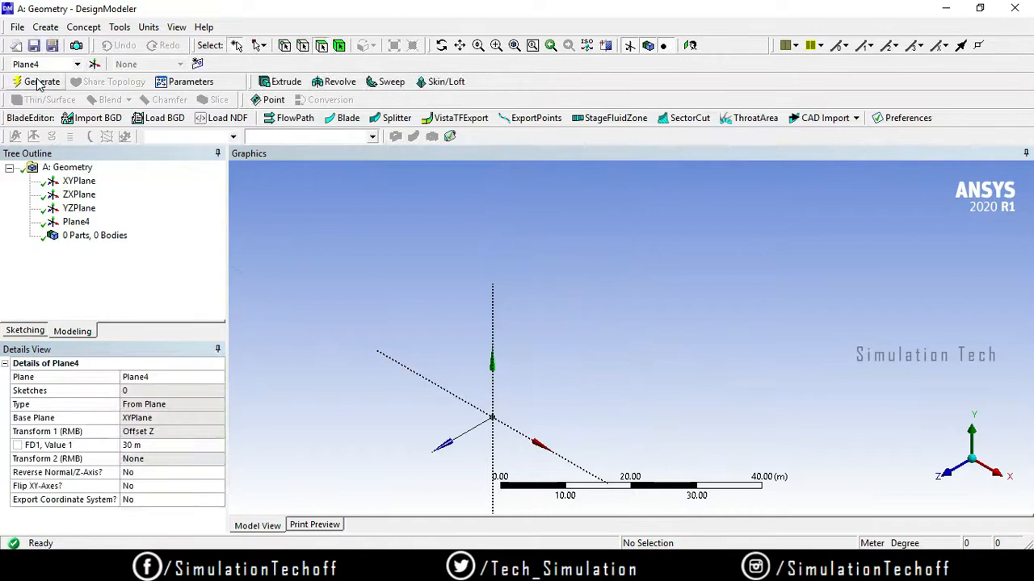
{"action": "left_click", "coordinate": [74, 181]}
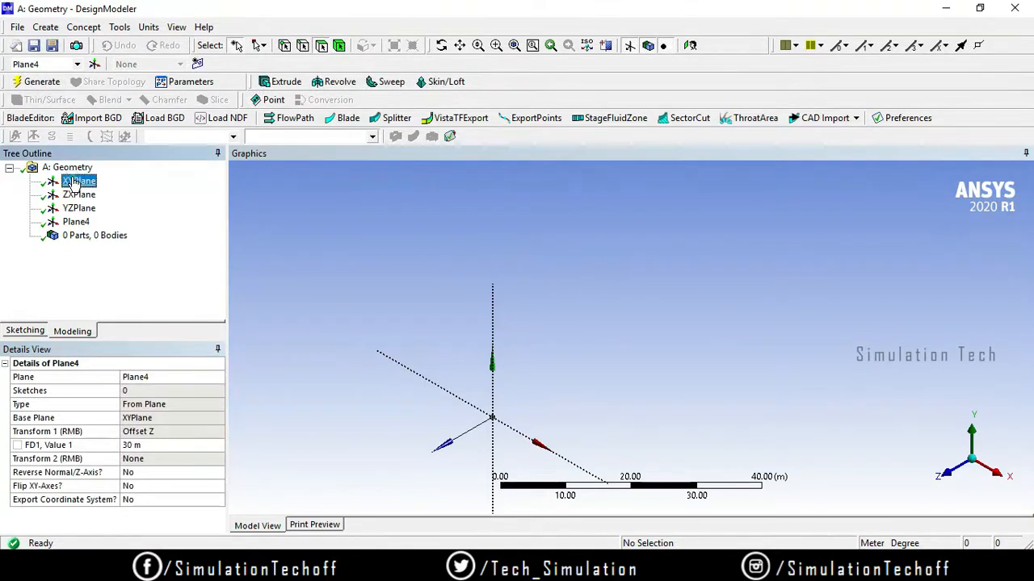
{"action": "left_click", "coordinate": [75, 223]}
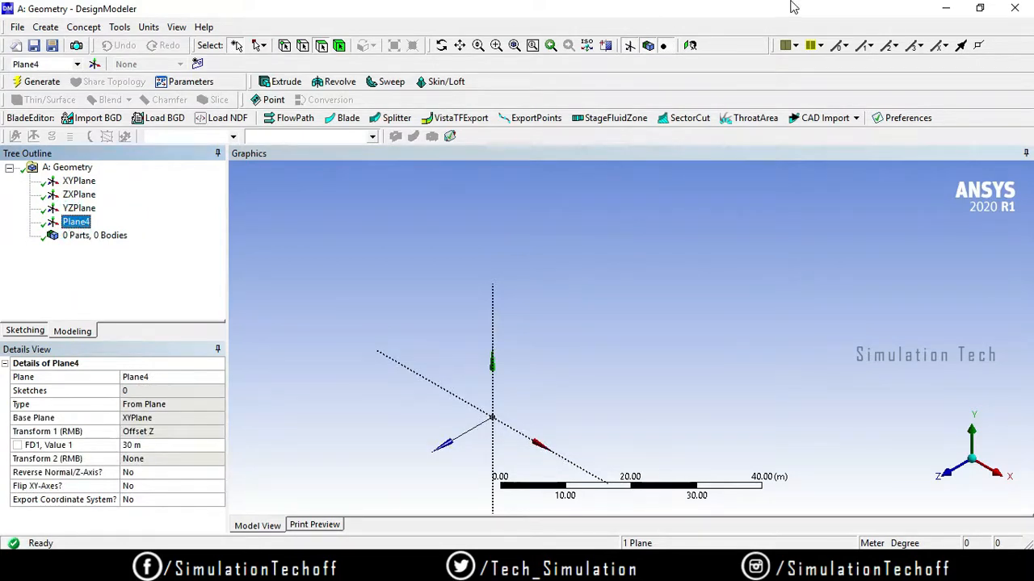
- Sketch a rectangle of about 58 m by 36 m around the origin of the offset plane, viewed face-on
{"action": "left_click", "coordinate": [689, 46]}
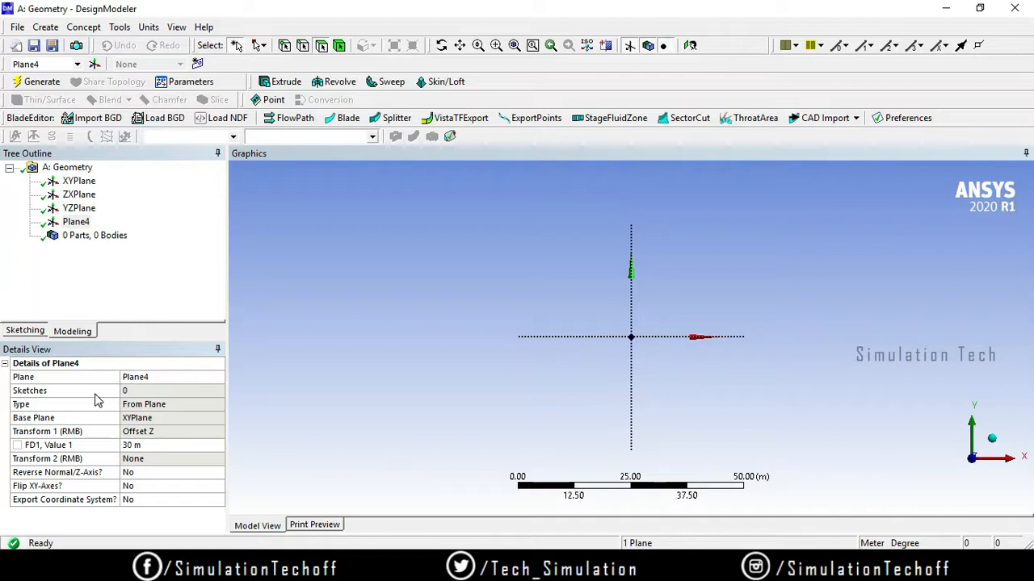
{"action": "left_click", "coordinate": [17, 331]}
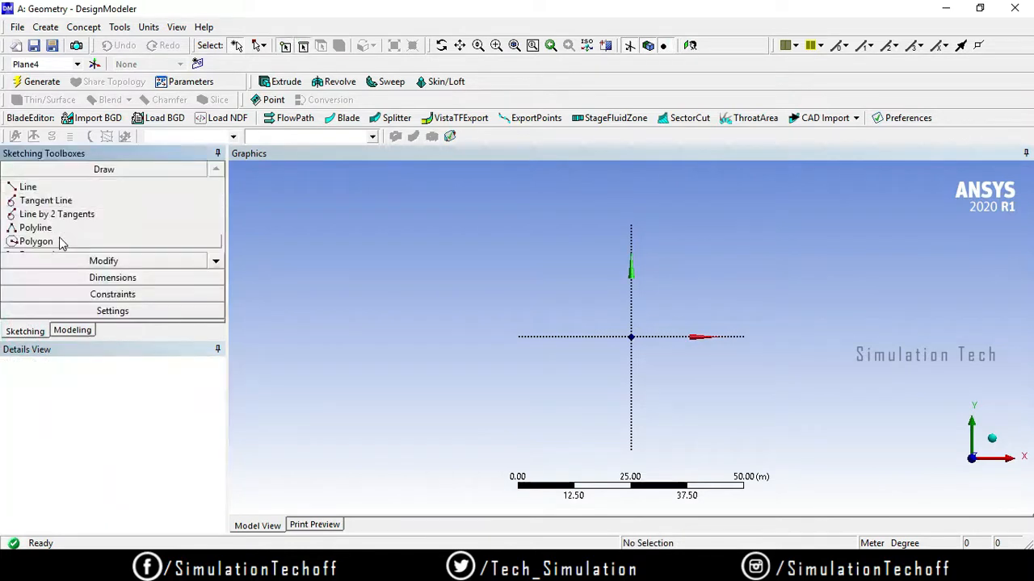
{"action": "left_click", "coordinate": [216, 261]}
{"action": "left_click", "coordinate": [217, 261]}
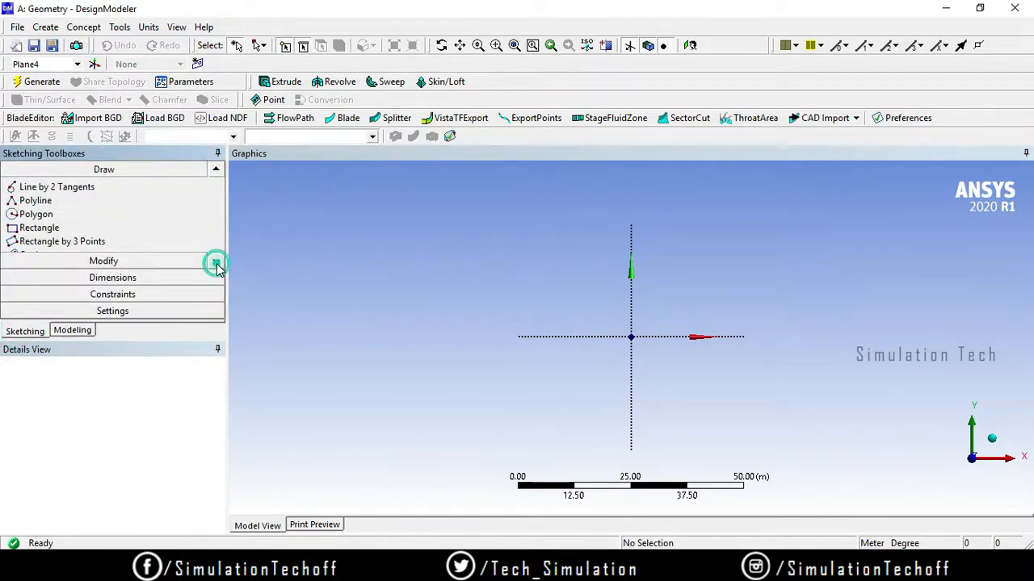
{"action": "left_click", "coordinate": [118, 229]}
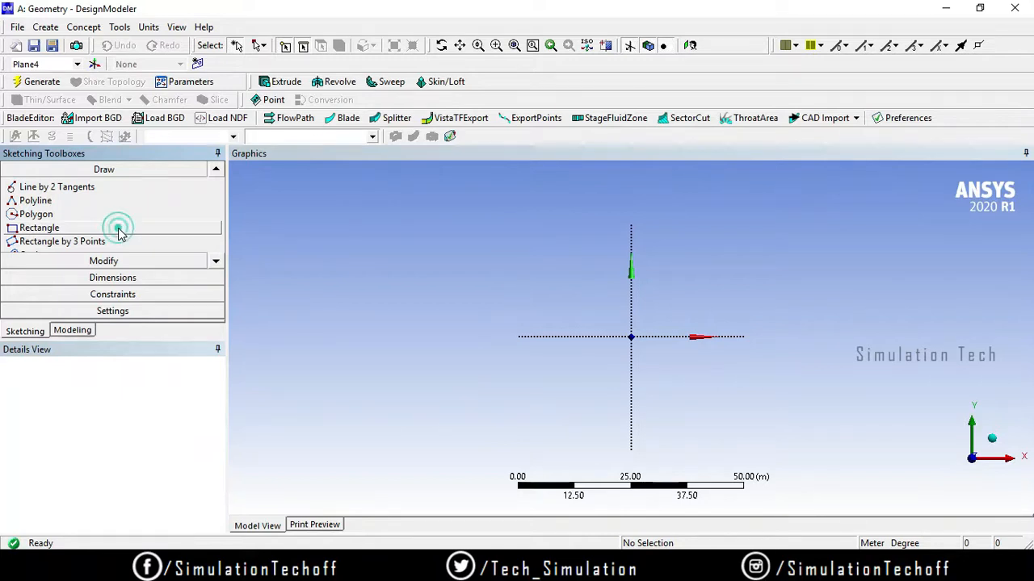
{"action": "left_click", "coordinate": [500, 260]}
{"action": "left_click", "coordinate": [760, 421]}
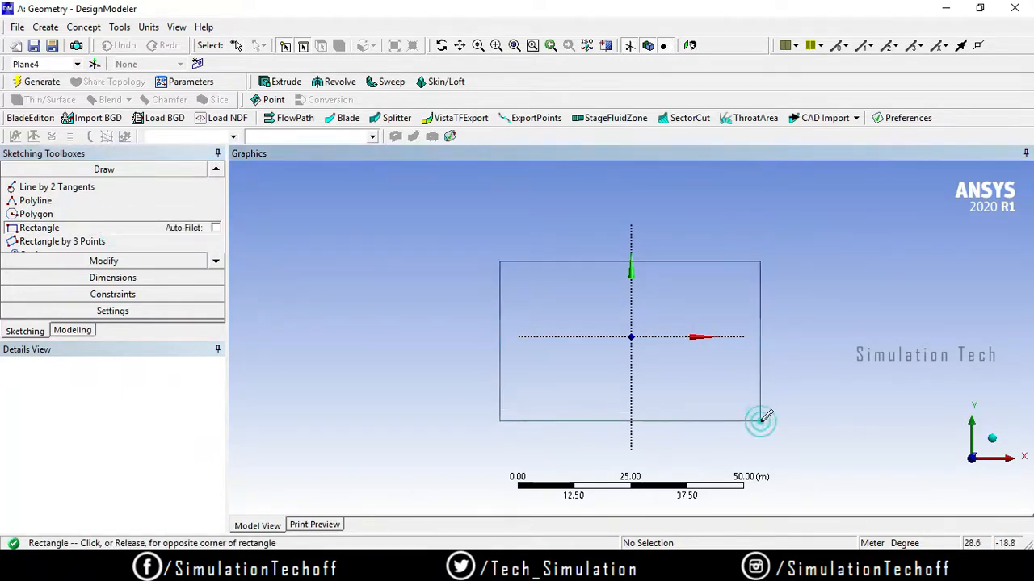
{"action": "left_click", "coordinate": [72, 332]}
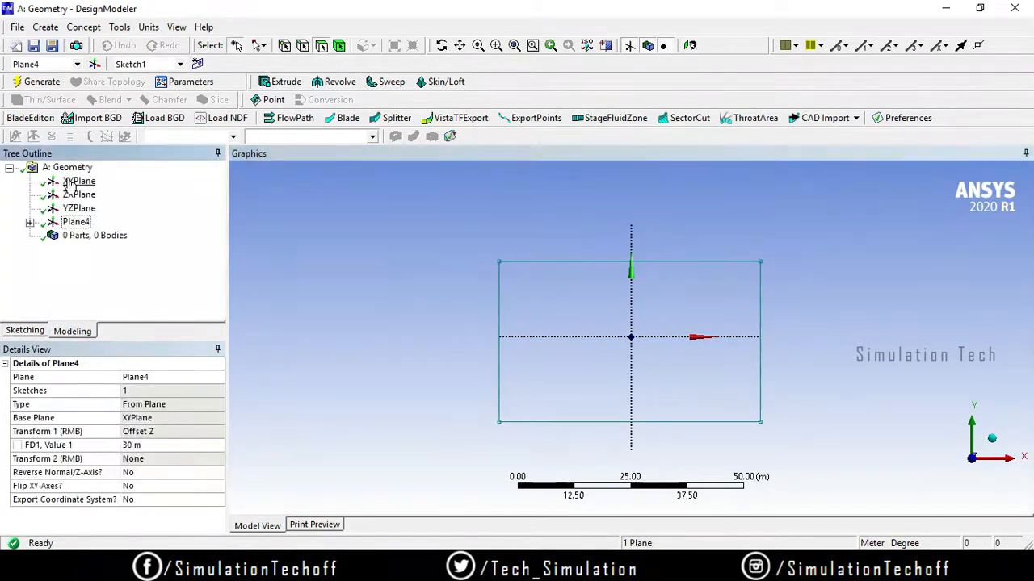
- Sketch a circle of about 20 m radius centred on the origin of XYPlane
{"action": "left_click", "coordinate": [72, 183]}
{"action": "left_click", "coordinate": [23, 331]}
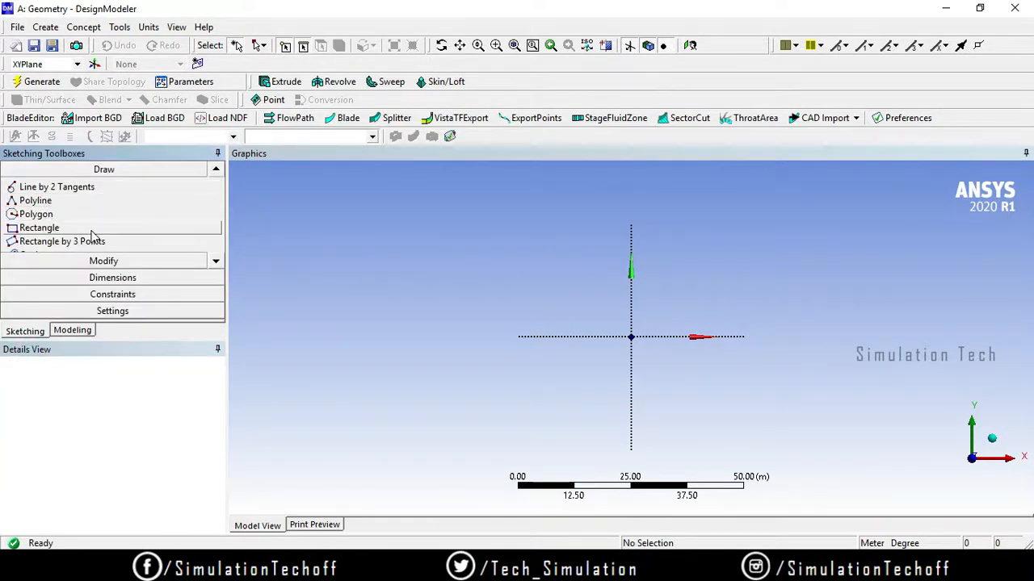
{"action": "left_click", "coordinate": [216, 266]}
{"action": "left_click", "coordinate": [215, 266]}
{"action": "left_click", "coordinate": [215, 266]}
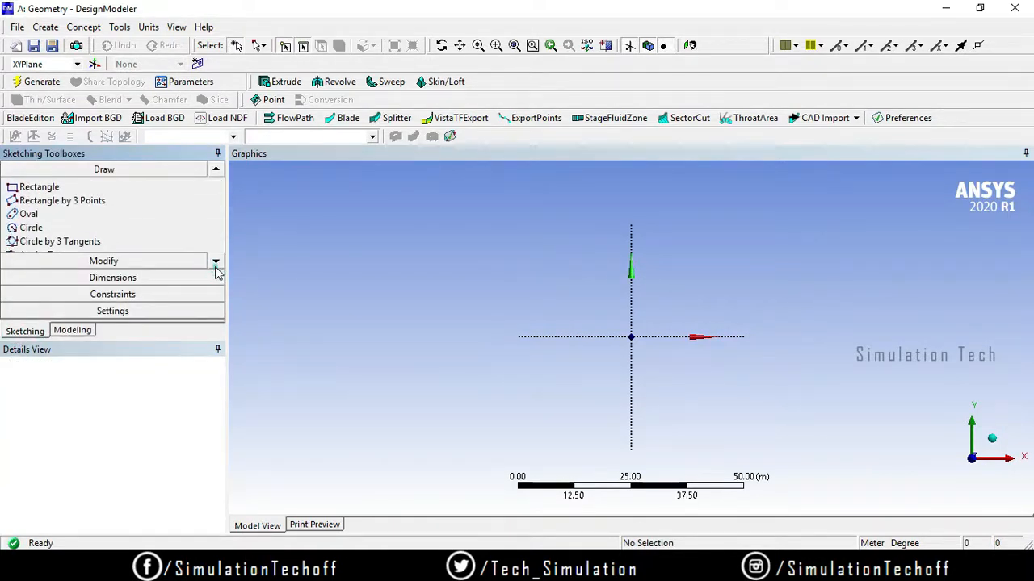
{"action": "left_click", "coordinate": [103, 231]}
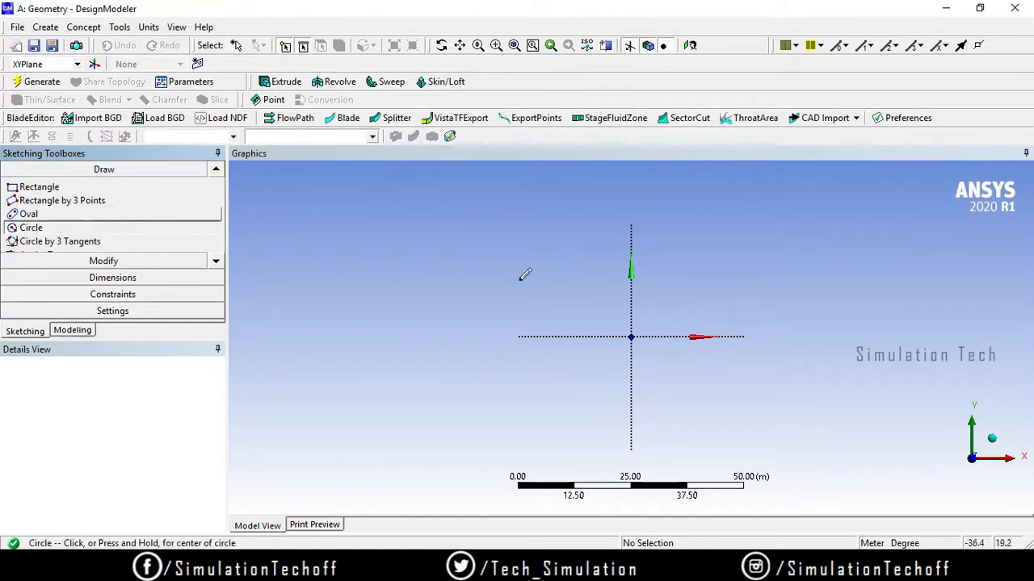
{"action": "left_click", "coordinate": [631, 336]}
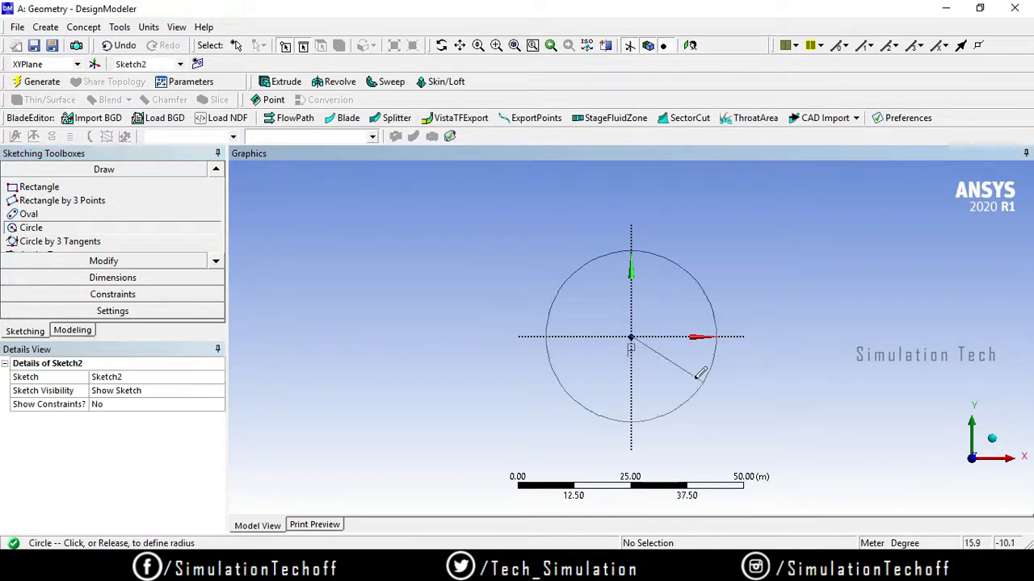
{"action": "left_click", "coordinate": [711, 385]}
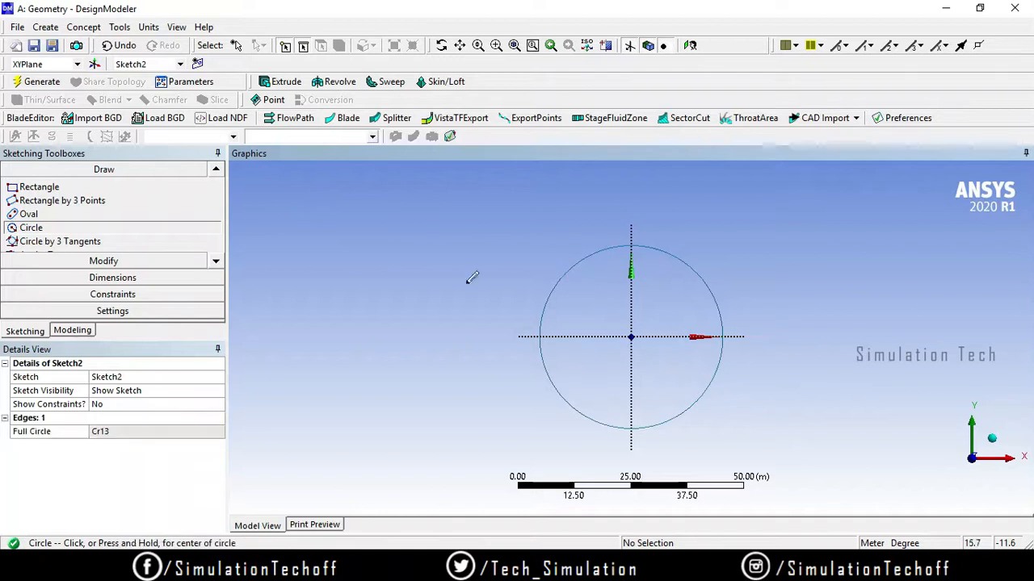
{"action": "left_click", "coordinate": [69, 333]}
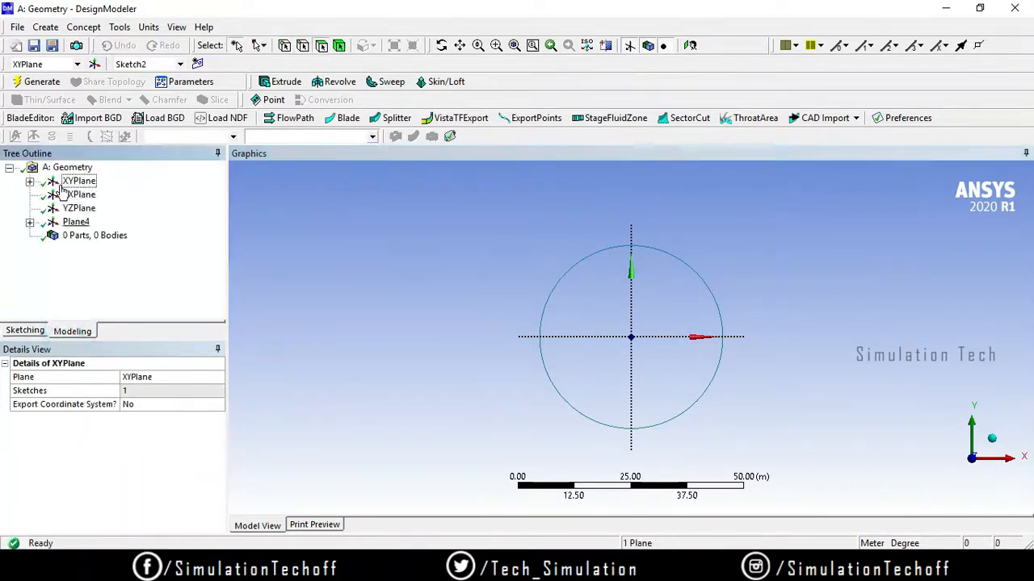
- Set both the circle sketch on XYPlane and the rectangle sketch on Plane4 to Always Show Sketch
{"action": "left_click", "coordinate": [30, 182]}
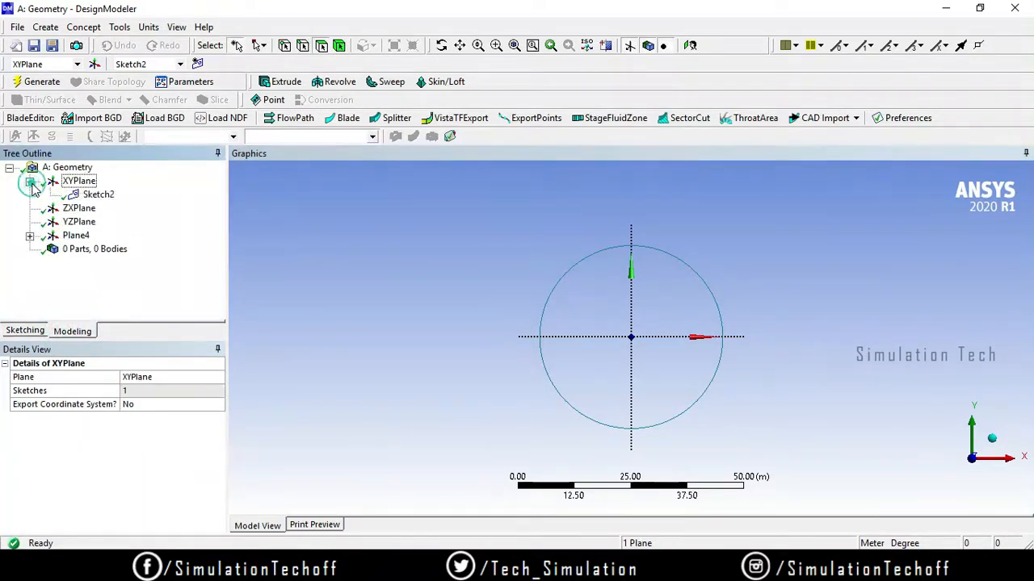
{"action": "left_click", "coordinate": [30, 235]}
{"action": "left_click", "coordinate": [97, 195]}
{"action": "right_click", "coordinate": [97, 198]}
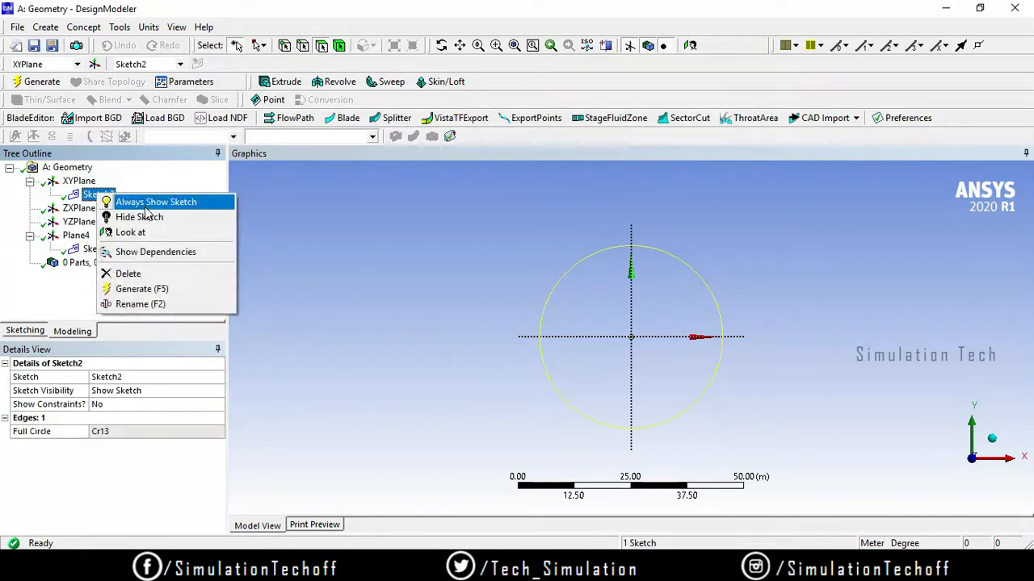
{"action": "left_click", "coordinate": [148, 203]}
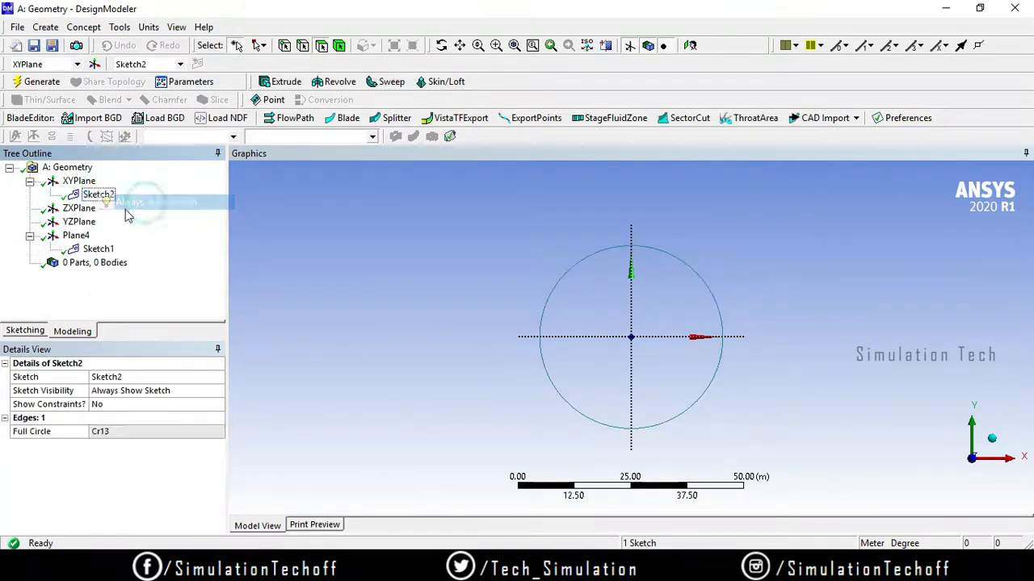
{"action": "left_click", "coordinate": [96, 248]}
{"action": "right_click", "coordinate": [97, 247]}
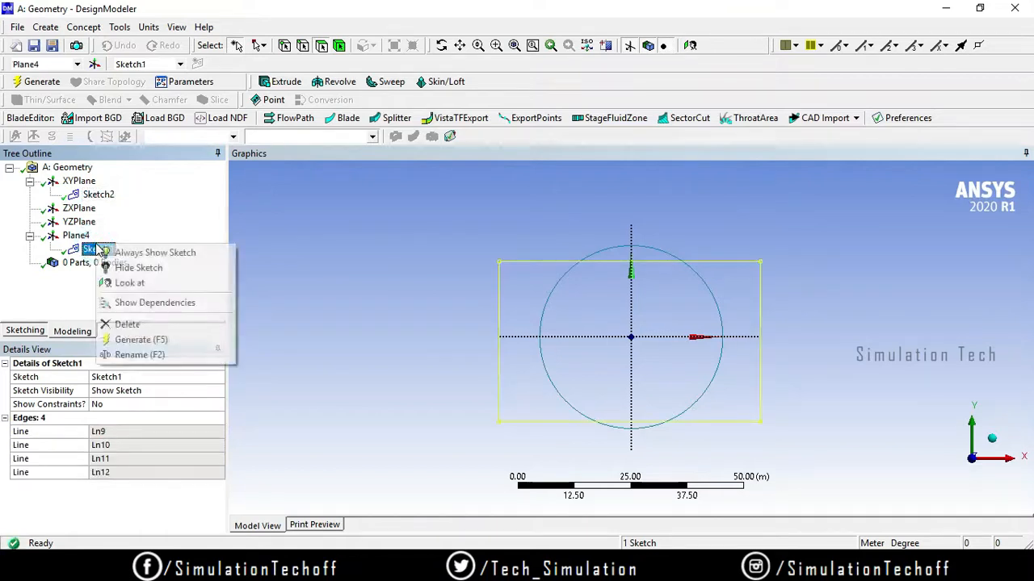
{"action": "left_click", "coordinate": [152, 255]}
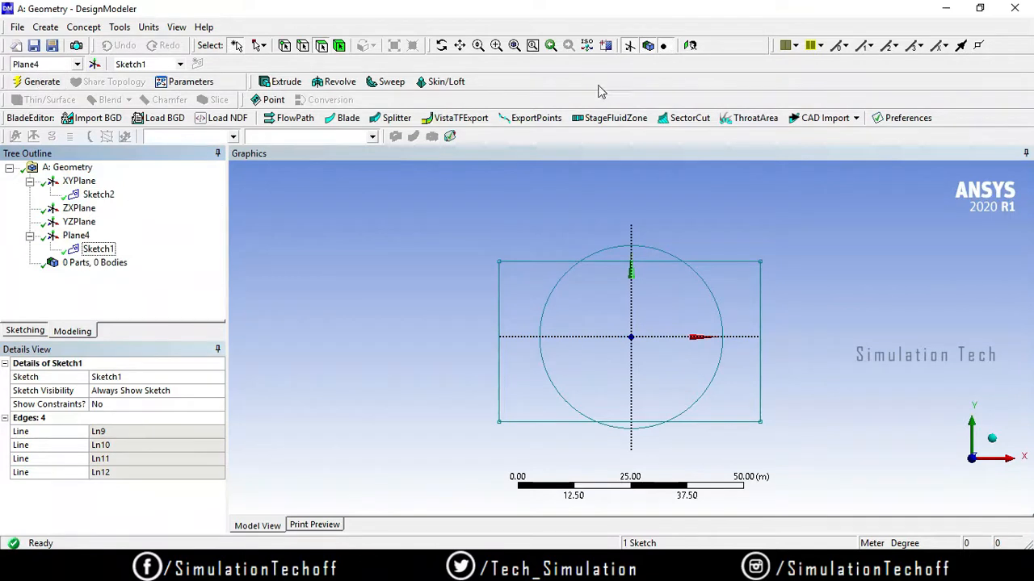
- Examine the two parallel sketches from an angled view, highlighting Plane4 and XYPlane in turn
{"action": "left_click", "coordinate": [446, 44]}
{"action": "mouse_move", "coordinate": [810, 219]}
{"action": "left_mouse_down"}
{"action": "mouse_move", "coordinate": [678, 250]}
{"action": "mouse_move", "coordinate": [607, 250]}
{"action": "left_mouse_up"}
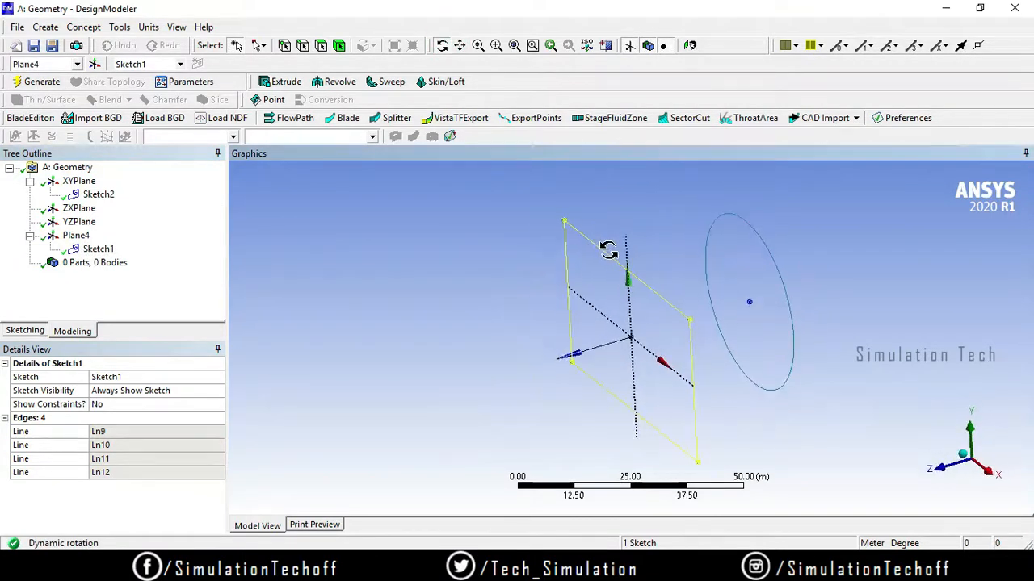
{"action": "left_click", "coordinate": [872, 284]}
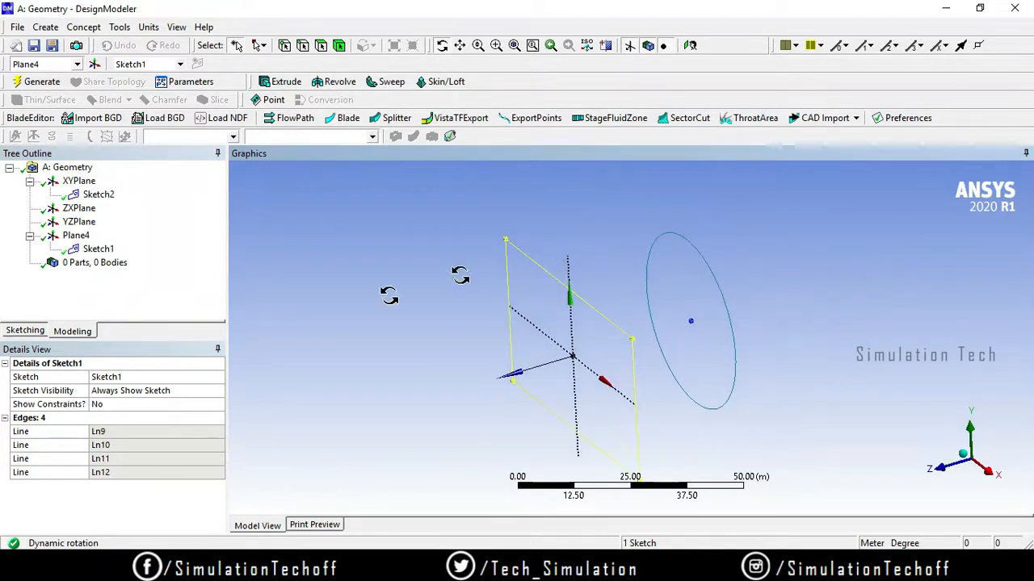
{"action": "left_click", "coordinate": [77, 236]}
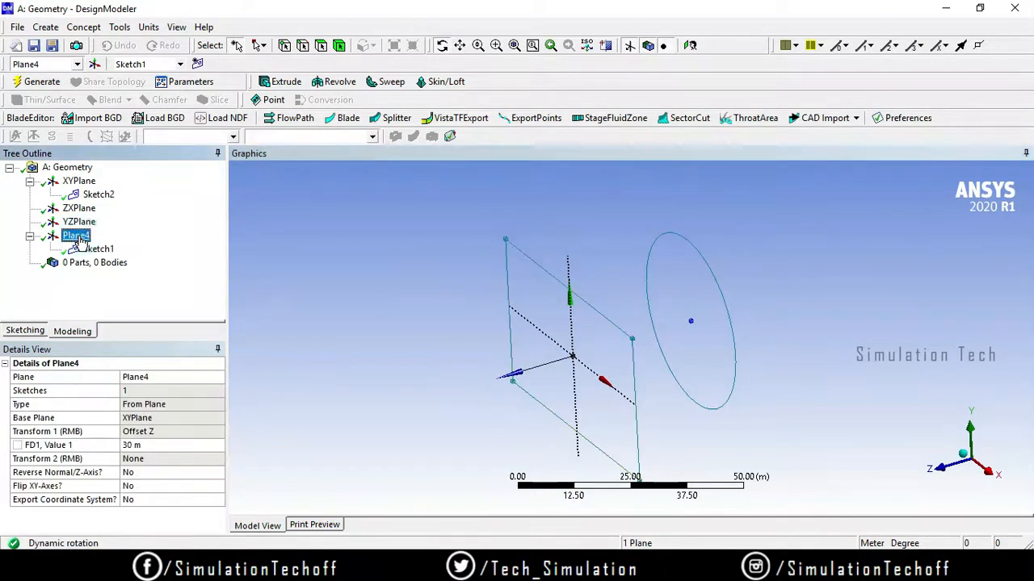
{"action": "left_click", "coordinate": [86, 181]}
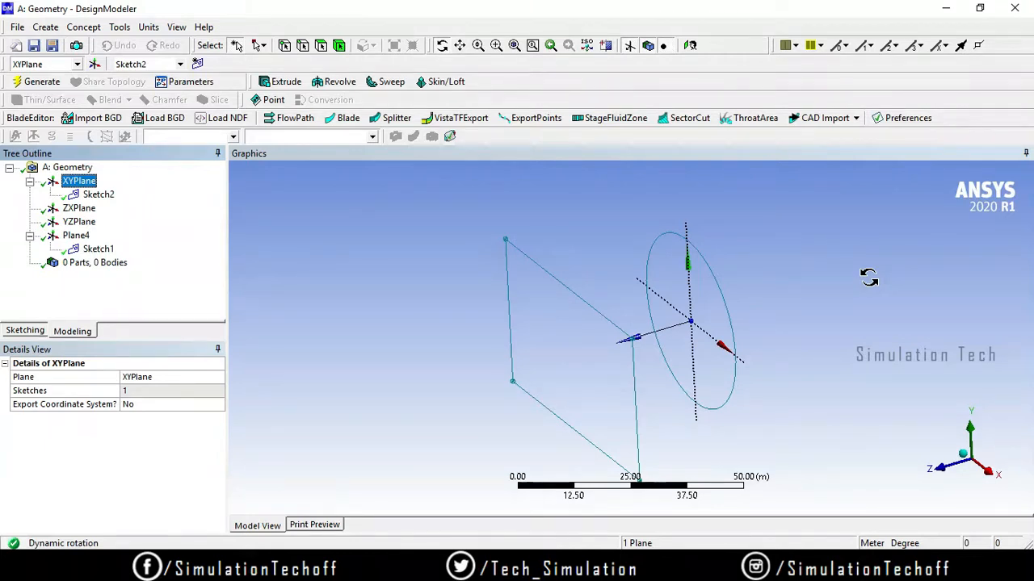
- Delete the circle sketch from XYPlane
{"action": "left_click", "coordinate": [98, 195]}
{"action": "right_click", "coordinate": [104, 194]}
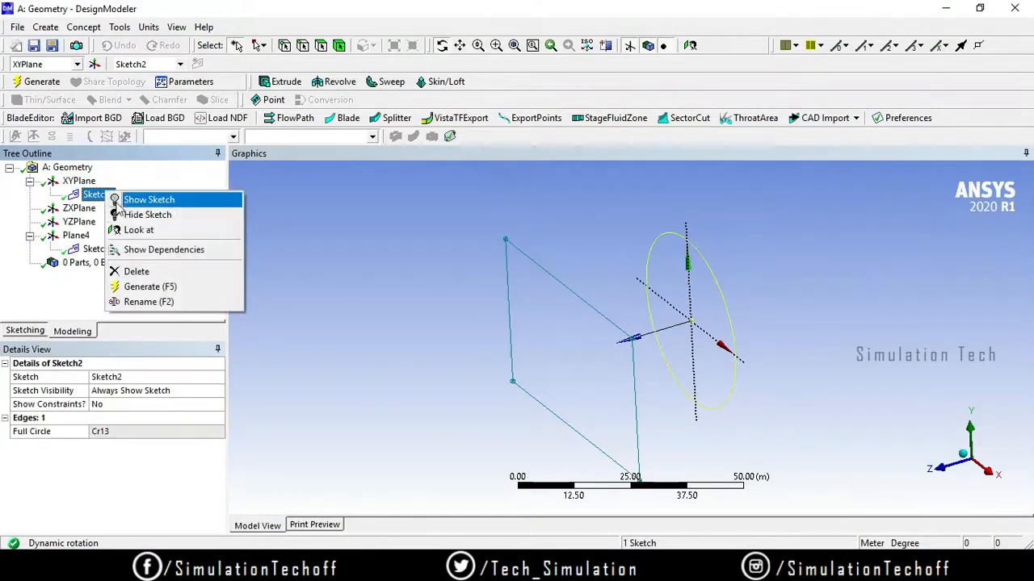
{"action": "left_click", "coordinate": [161, 272]}
{"action": "left_click", "coordinate": [462, 342]}
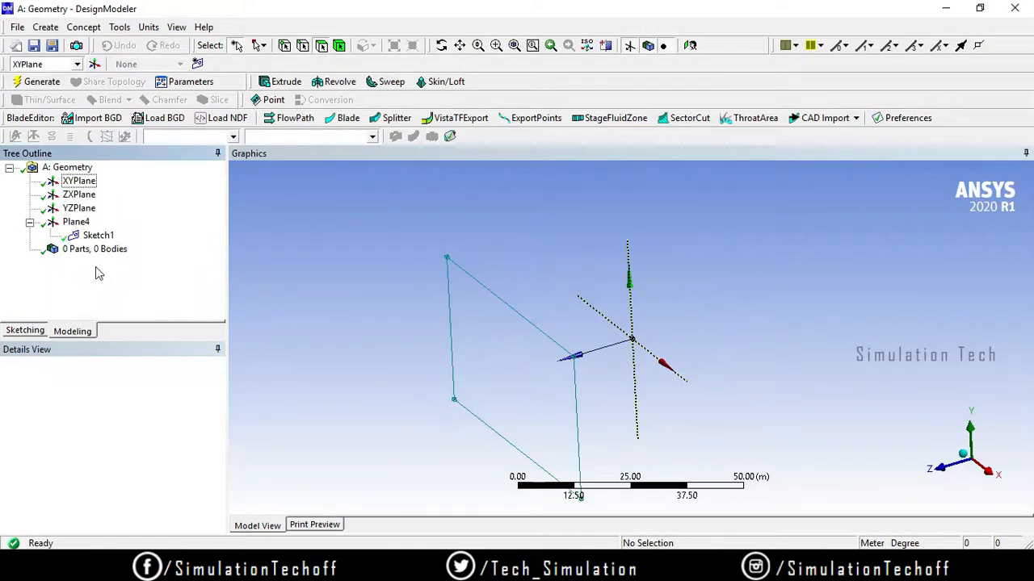
- Start an Extrude of the rectangle sketch on Plane4 with a fixed depth of 50 m
{"action": "left_click", "coordinate": [60, 223]}
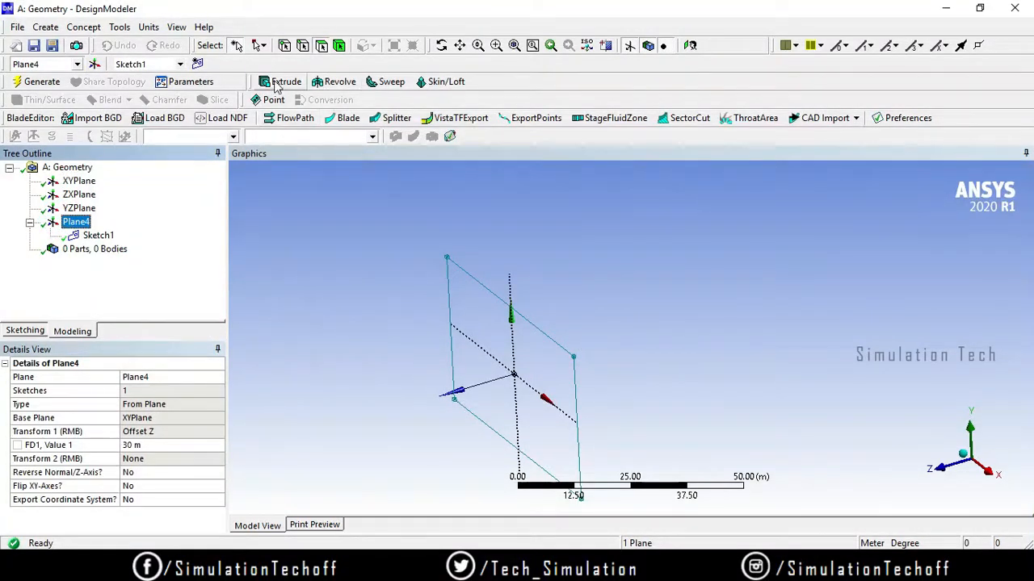
{"action": "left_click", "coordinate": [282, 82]}
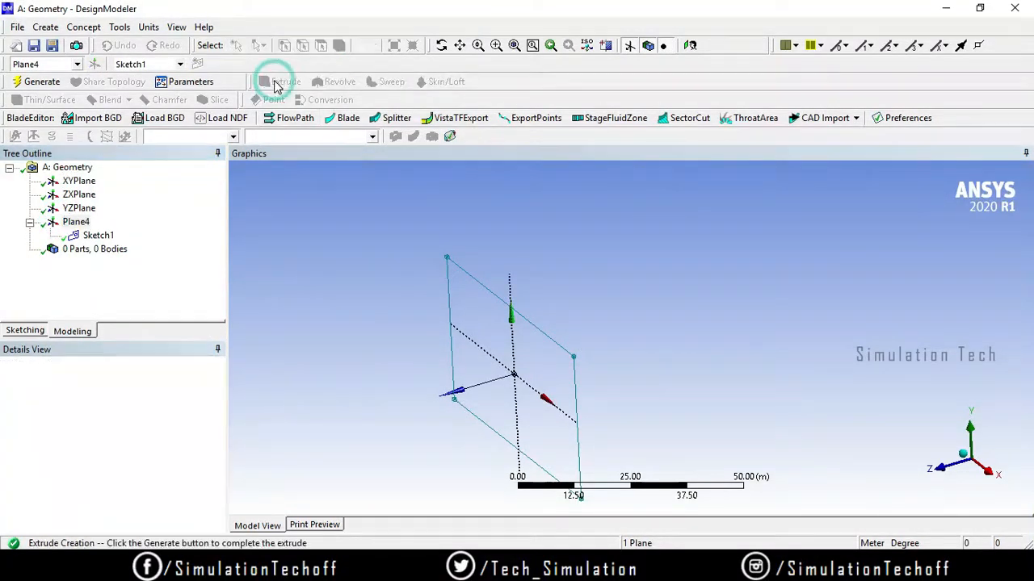
{"action": "left_click", "coordinate": [514, 307]}
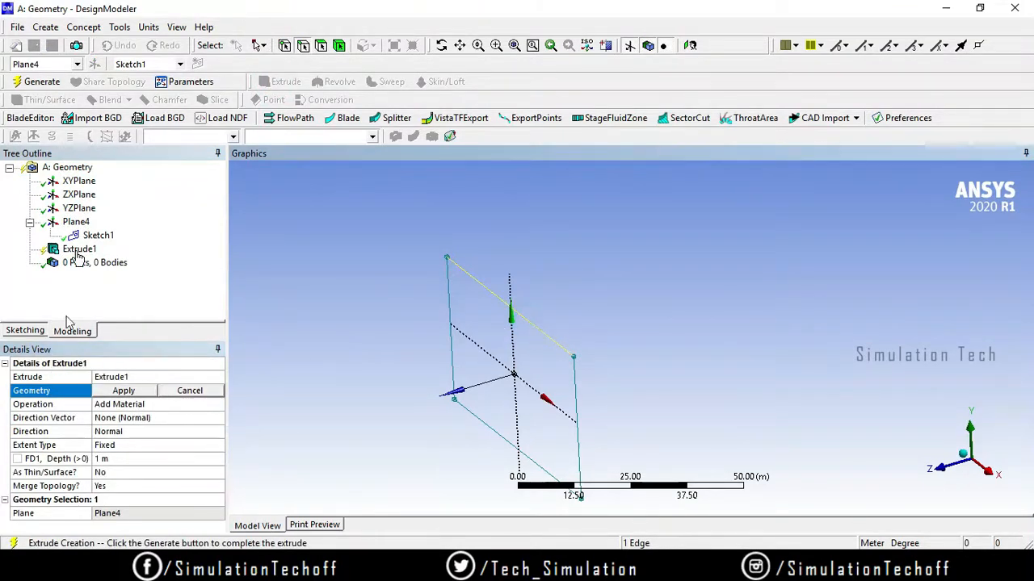
{"action": "left_click", "coordinate": [98, 235]}
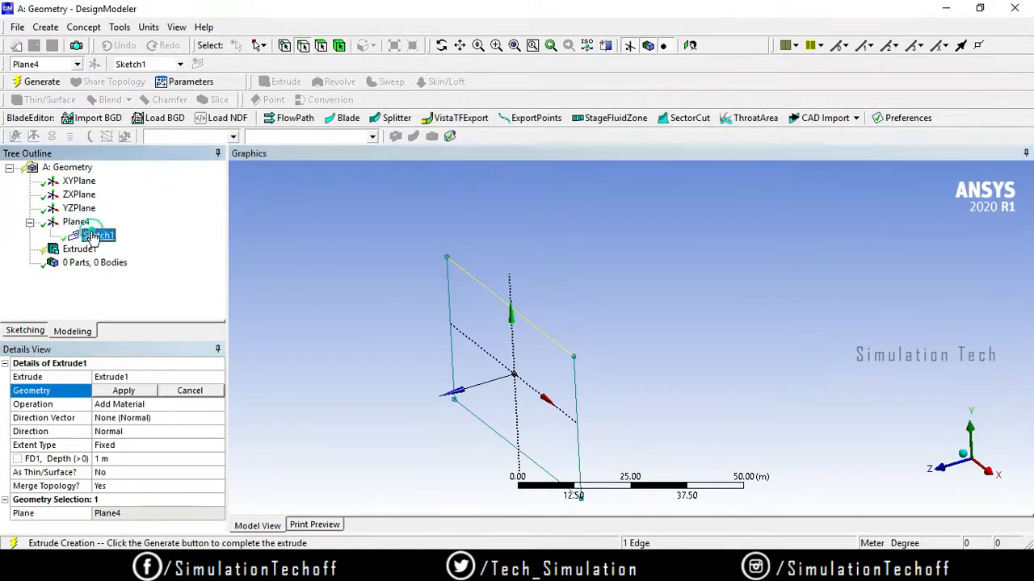
{"action": "left_click", "coordinate": [133, 391]}
{"action": "left_click", "coordinate": [128, 459]}
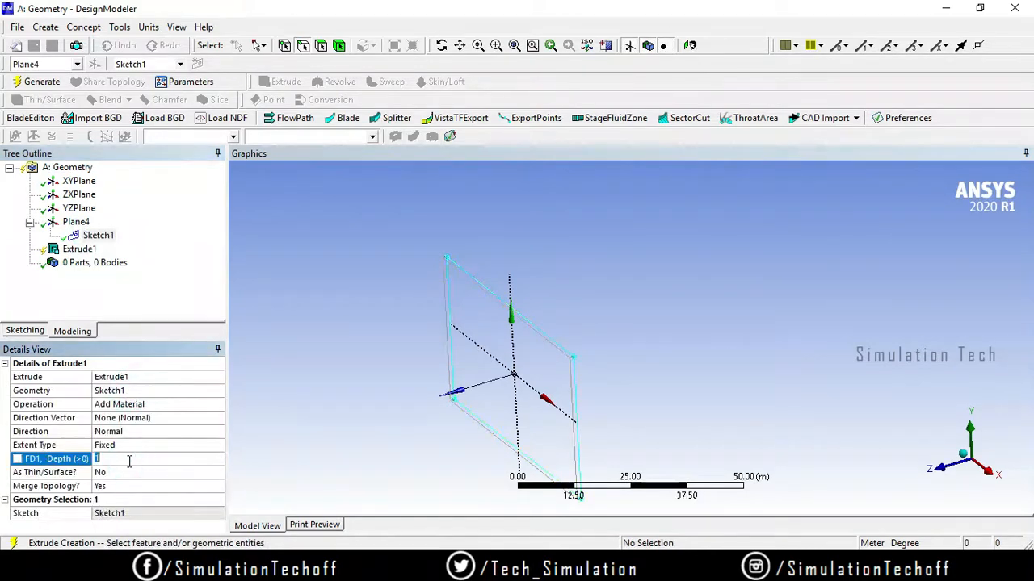
{"action": "type", "text": "50"}
{"action": "key", "text": "Return"}
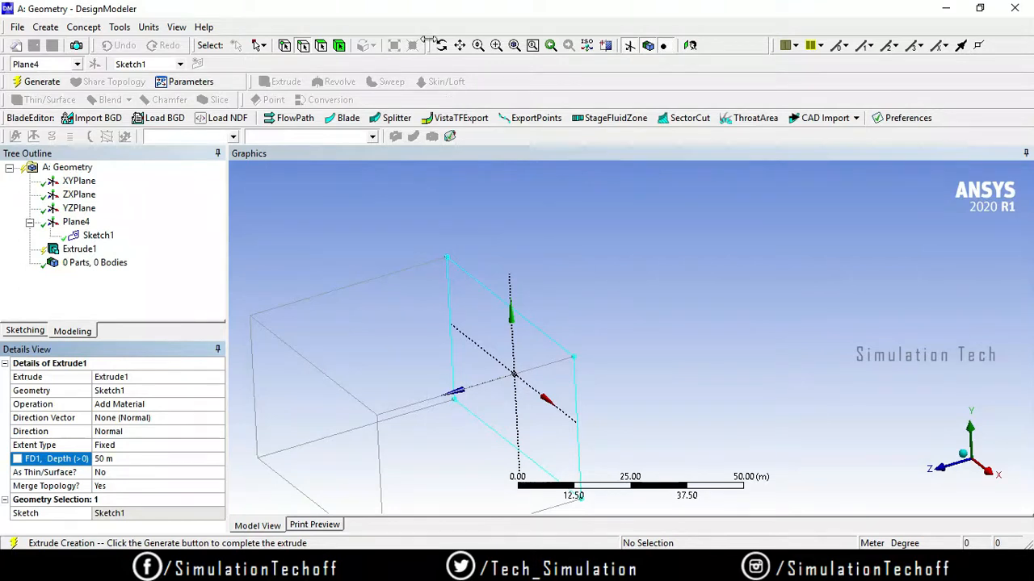
- Set the extrusion depth of the rectangle to 30 m and generate the solid block
{"action": "left_click", "coordinate": [460, 47]}
{"action": "mouse_move", "coordinate": [565, 314]}
{"action": "left_mouse_down"}
{"action": "mouse_move", "coordinate": [743, 208]}
{"action": "mouse_move", "coordinate": [769, 240]}
{"action": "left_mouse_up"}
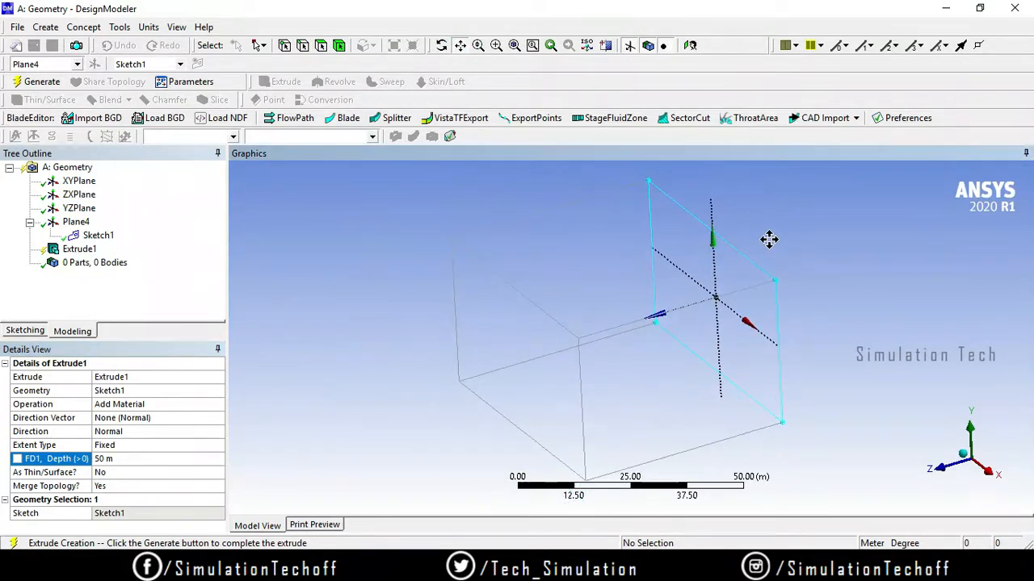
{"action": "left_click", "coordinate": [119, 459]}
{"action": "type", "text": "30"}
{"action": "key", "text": "Return"}
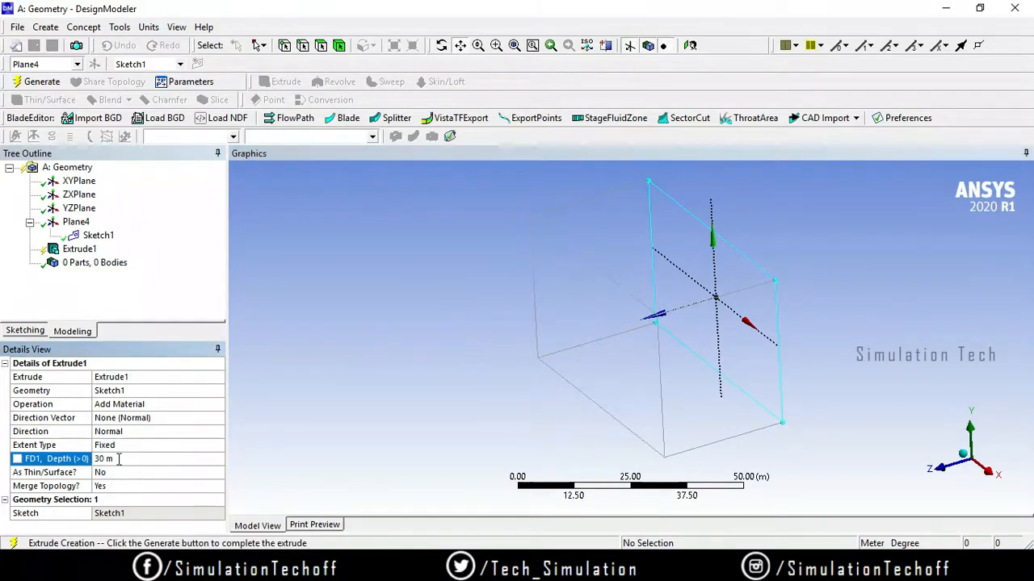
{"action": "left_click", "coordinate": [36, 86]}
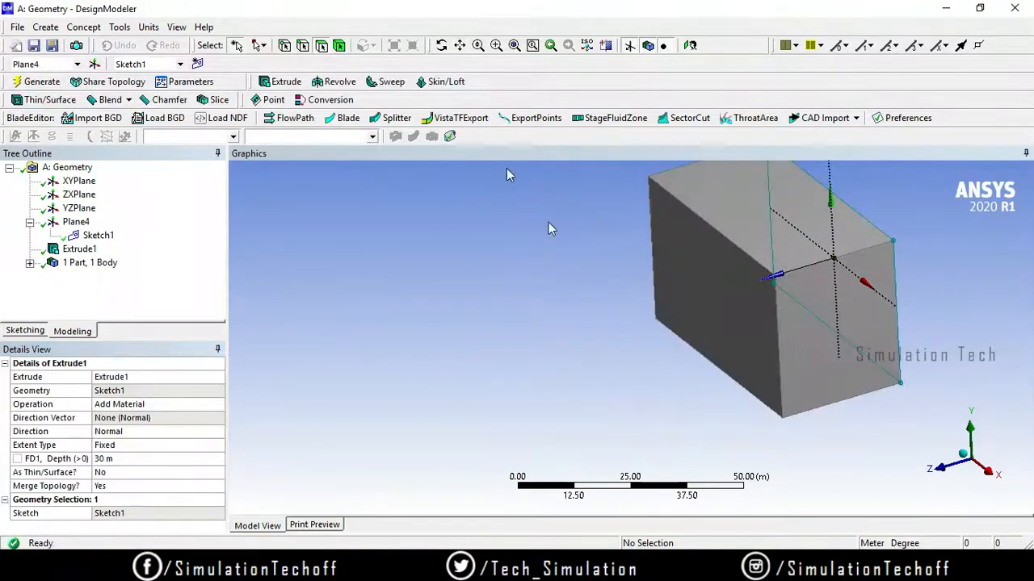
- Examine the extruded block from several angles, ending with a view of its face opposite Plane4
{"action": "left_click", "coordinate": [461, 44]}
{"action": "left_click", "coordinate": [459, 46]}
{"action": "left_click_drag", "start_coordinate": [662, 247], "coordinate": [521, 323]}
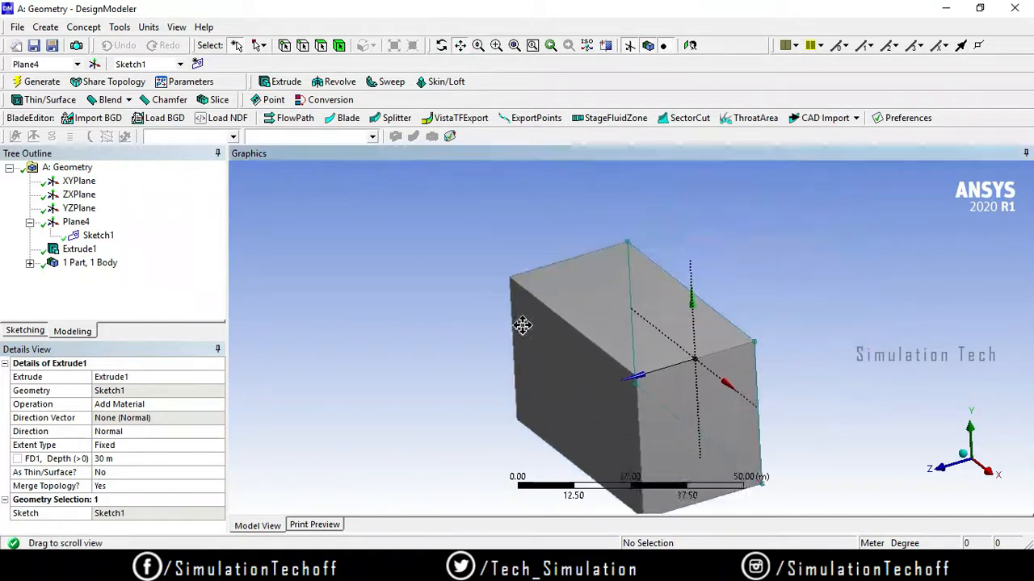
{"action": "left_click_drag", "start_coordinate": [452, 231], "coordinate": [431, 184]}
{"action": "left_click", "coordinate": [441, 45]}
{"action": "left_click_drag", "start_coordinate": [426, 284], "coordinate": [633, 286]}
{"action": "left_click_drag", "start_coordinate": [829, 318], "coordinate": [652, 269]}
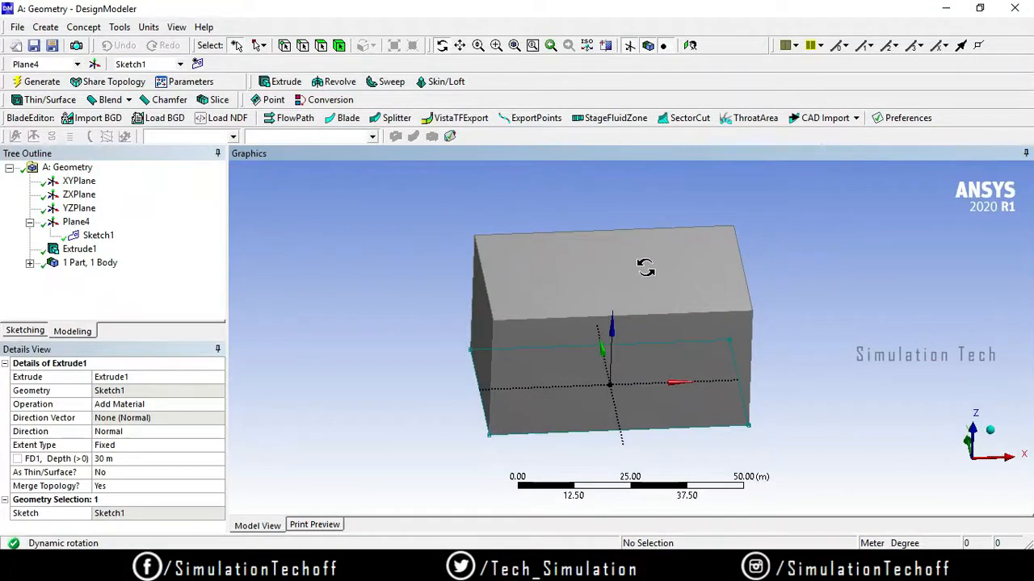
- Start a new plane and set its type to From Face
{"action": "left_click", "coordinate": [94, 65]}
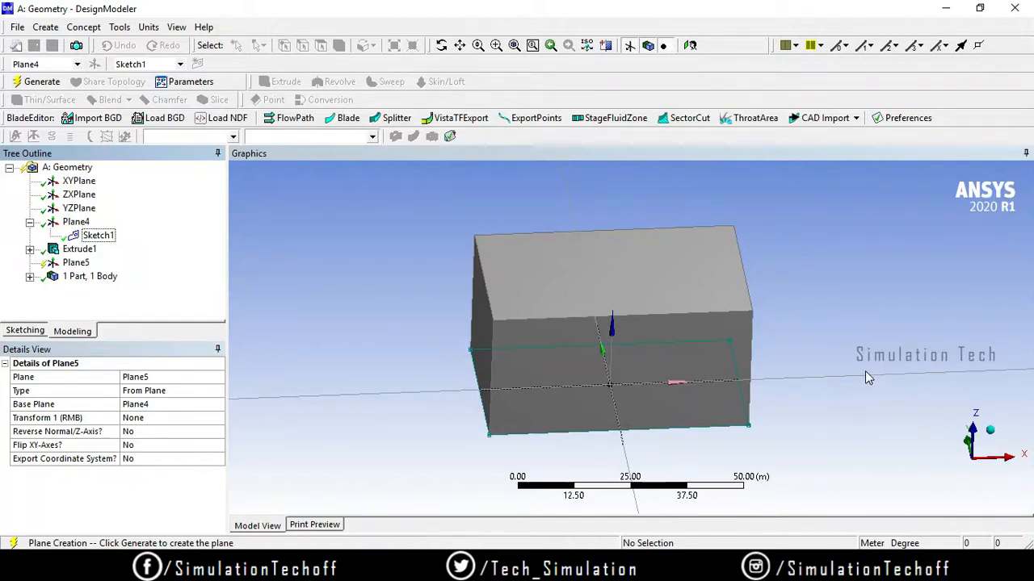
{"action": "left_click", "coordinate": [206, 392]}
{"action": "left_click", "coordinate": [205, 392]}
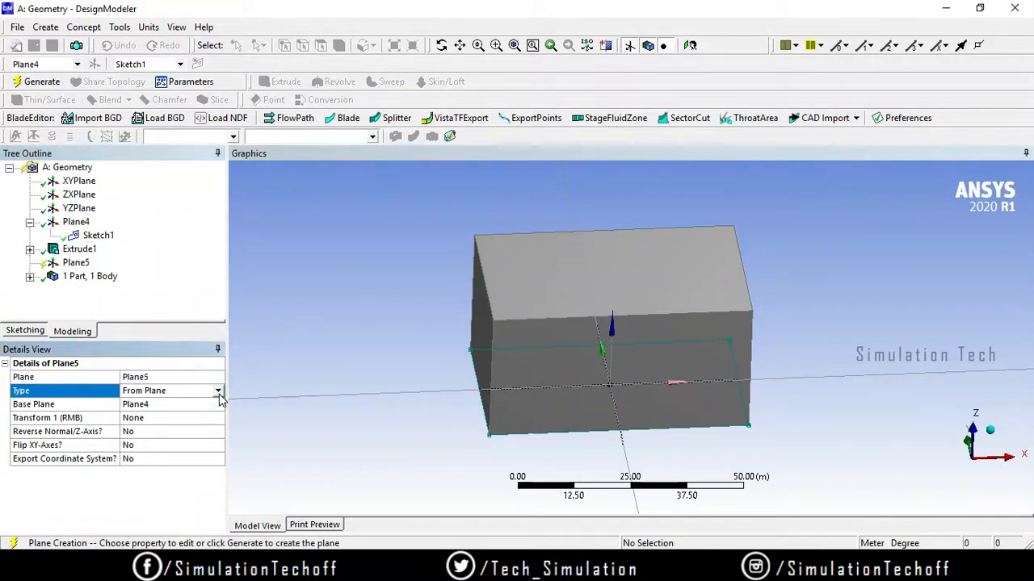
{"action": "left_click", "coordinate": [218, 391]}
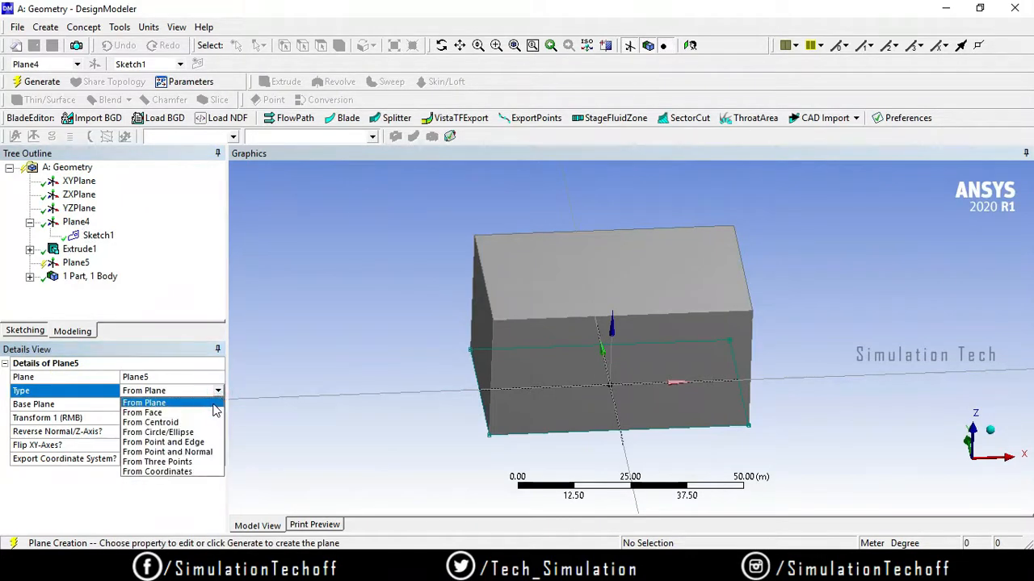
{"action": "left_click", "coordinate": [213, 412]}
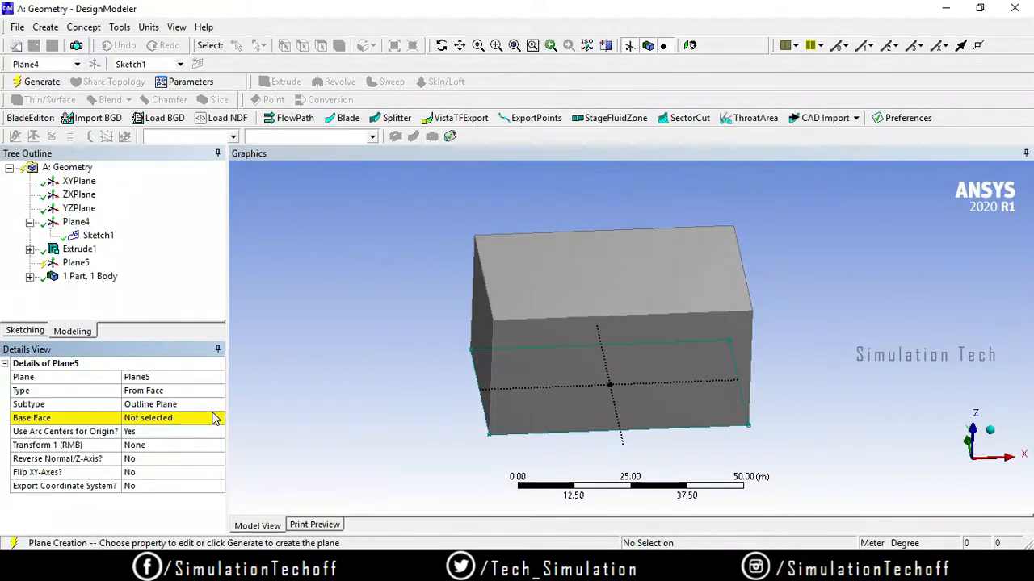
- Use the block's face opposite Plane4 as base face, place the origin at one of its corners, and generate the plane
{"action": "left_click", "coordinate": [183, 419]}
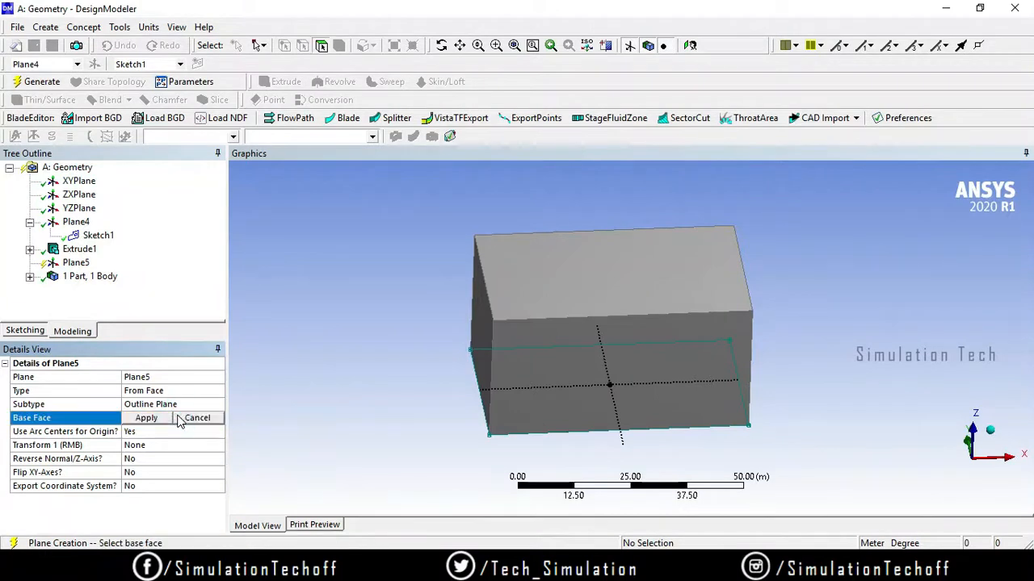
{"action": "left_click", "coordinate": [614, 274]}
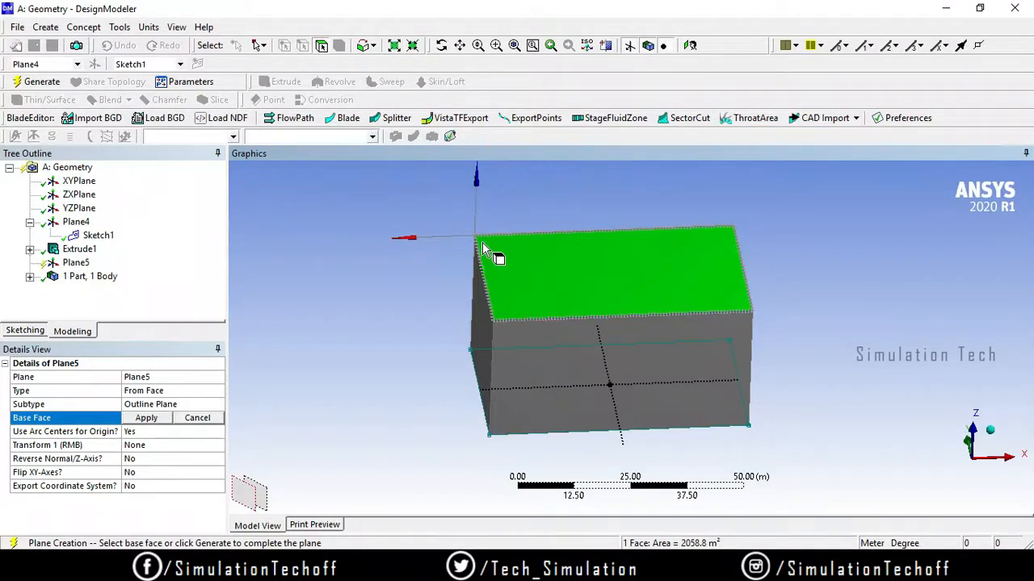
{"action": "left_click", "coordinate": [499, 321]}
{"action": "left_click", "coordinate": [498, 311]}
{"action": "left_click", "coordinate": [146, 419]}
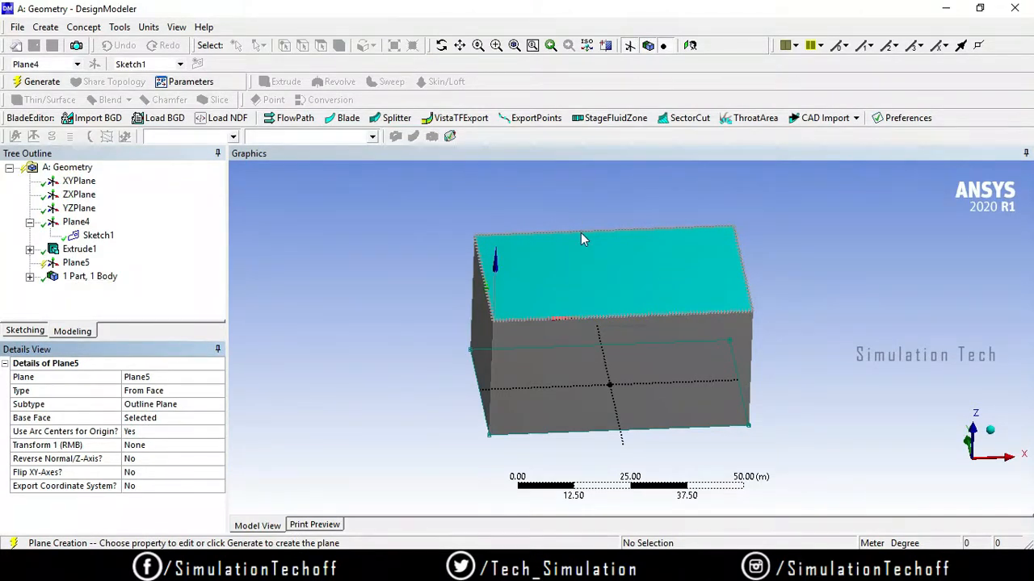
{"action": "left_click", "coordinate": [51, 84]}
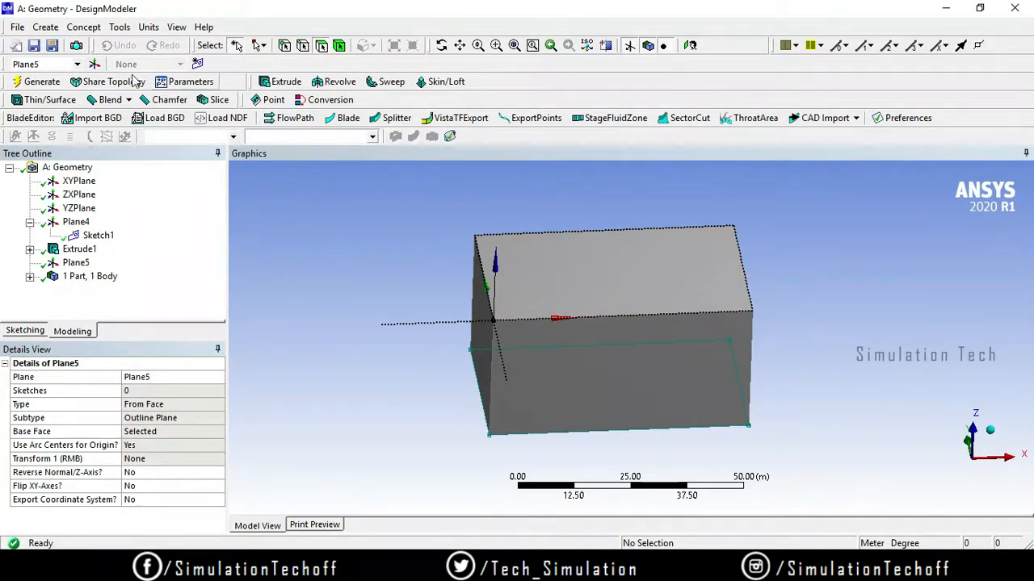
- Delete the plane generated from the block's face
{"action": "left_click", "coordinate": [441, 46]}
{"action": "left_click_drag", "start_coordinate": [791, 180], "coordinate": [741, 234]}
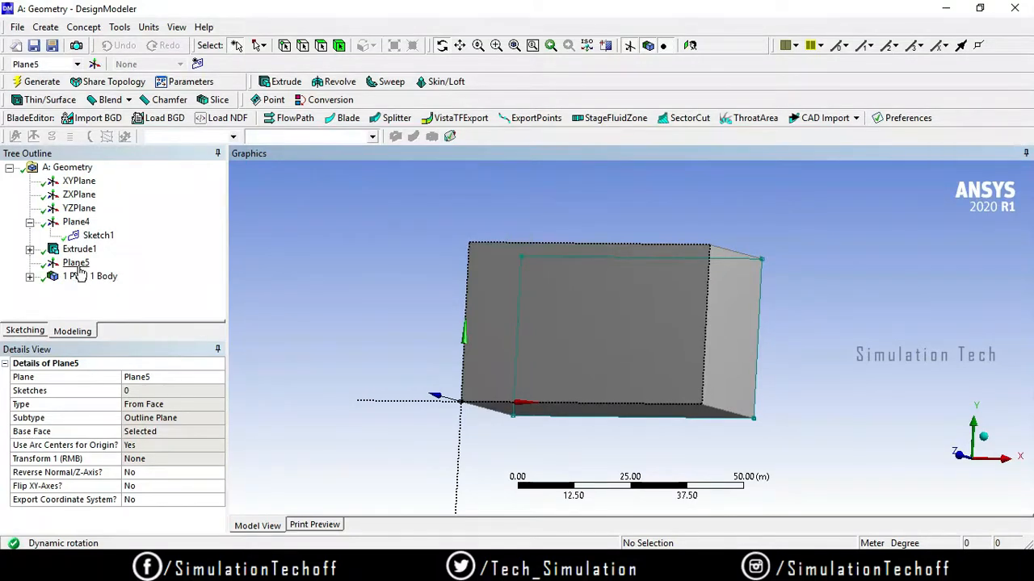
{"action": "left_click", "coordinate": [76, 265]}
{"action": "right_click", "coordinate": [81, 273]}
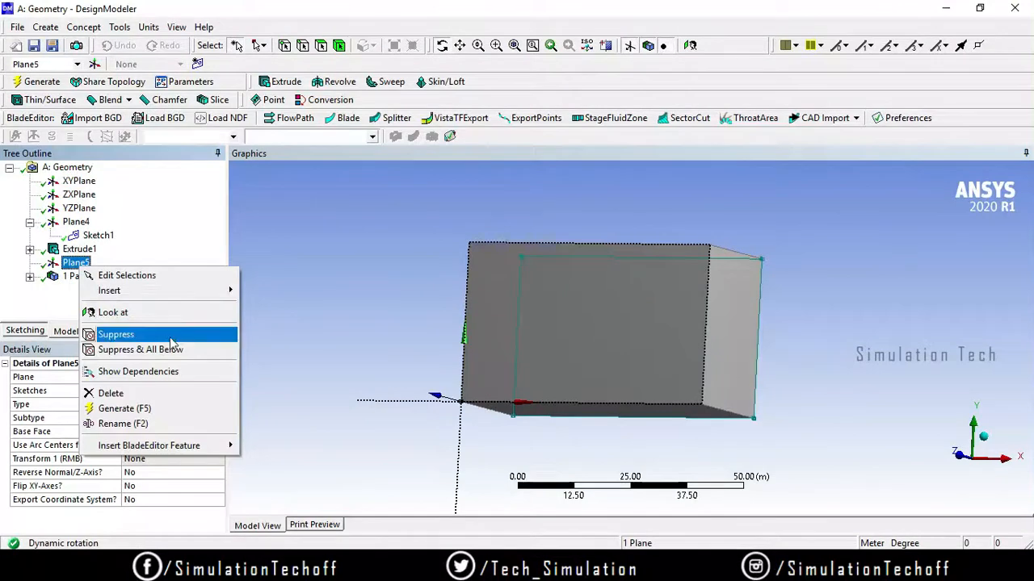
{"action": "left_click", "coordinate": [161, 393]}
{"action": "left_click", "coordinate": [451, 339]}
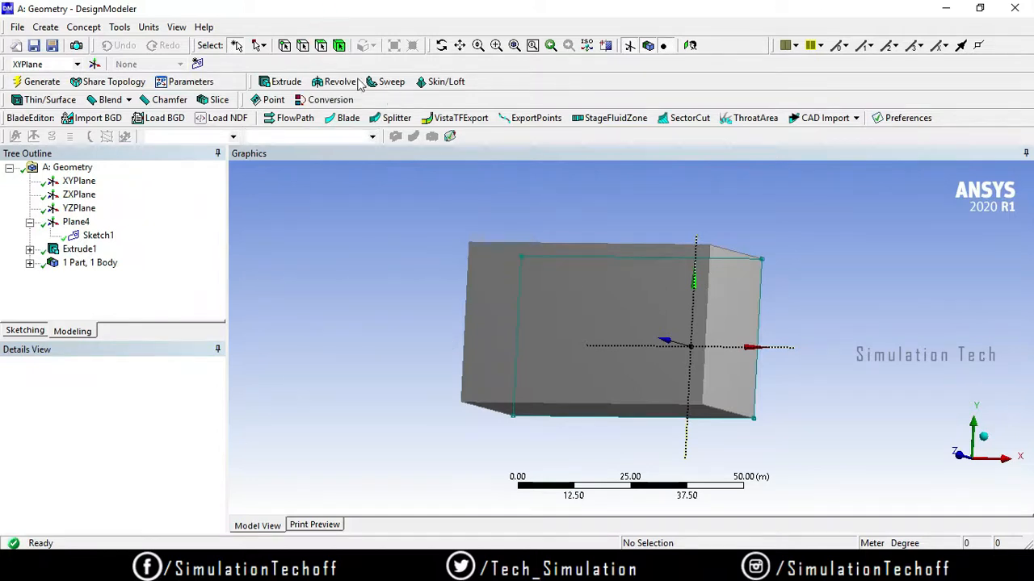
- Create a new plane based on the block's face opposite Plane4
{"action": "left_click", "coordinate": [544, 297]}
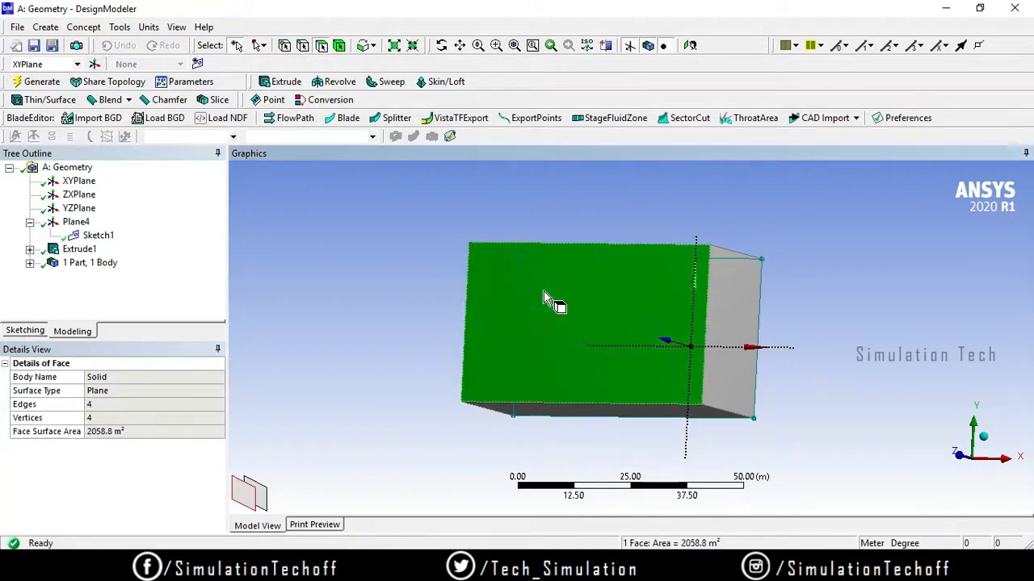
{"action": "left_click", "coordinate": [95, 65]}
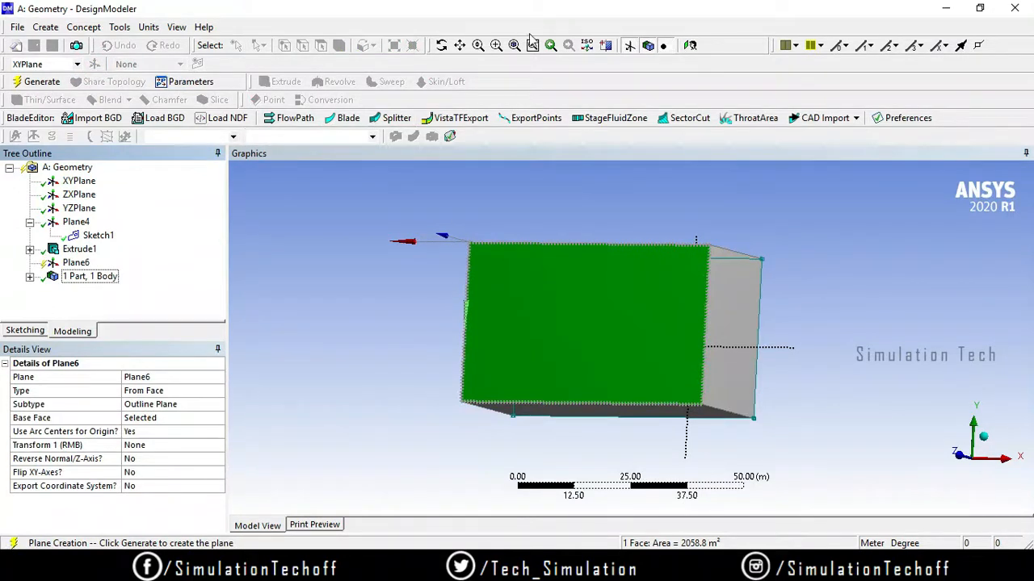
{"action": "left_click", "coordinate": [442, 46]}
{"action": "left_click_drag", "start_coordinate": [751, 355], "coordinate": [888, 288]}
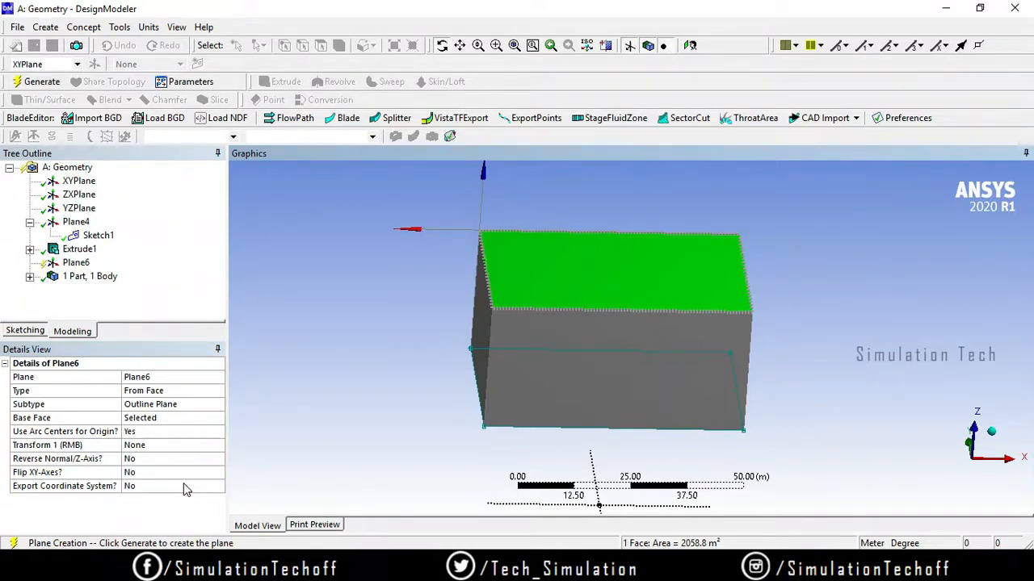
{"action": "left_click", "coordinate": [78, 263]}
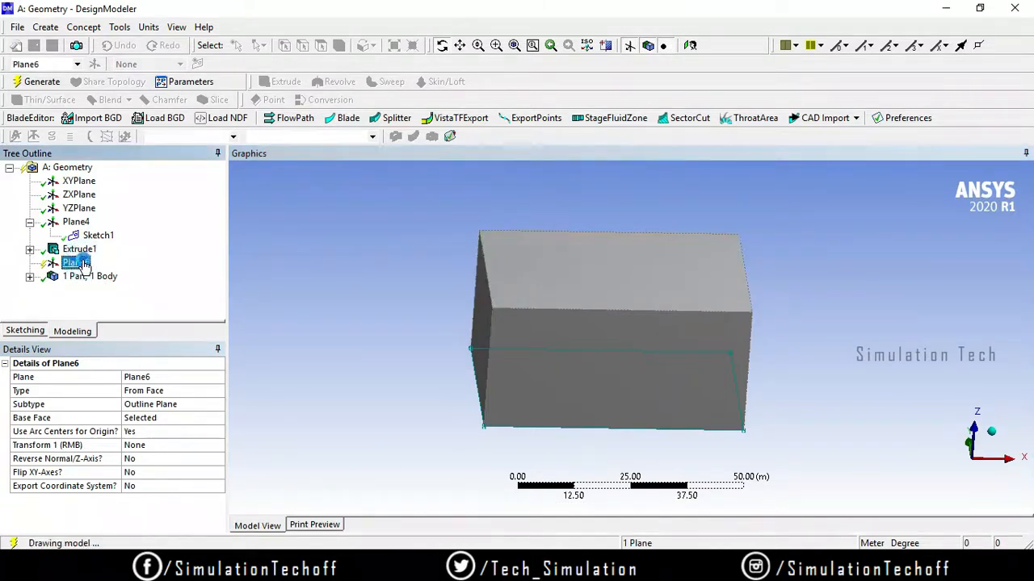
{"action": "right_click", "coordinate": [84, 264]}
{"action": "left_click", "coordinate": [139, 274]}
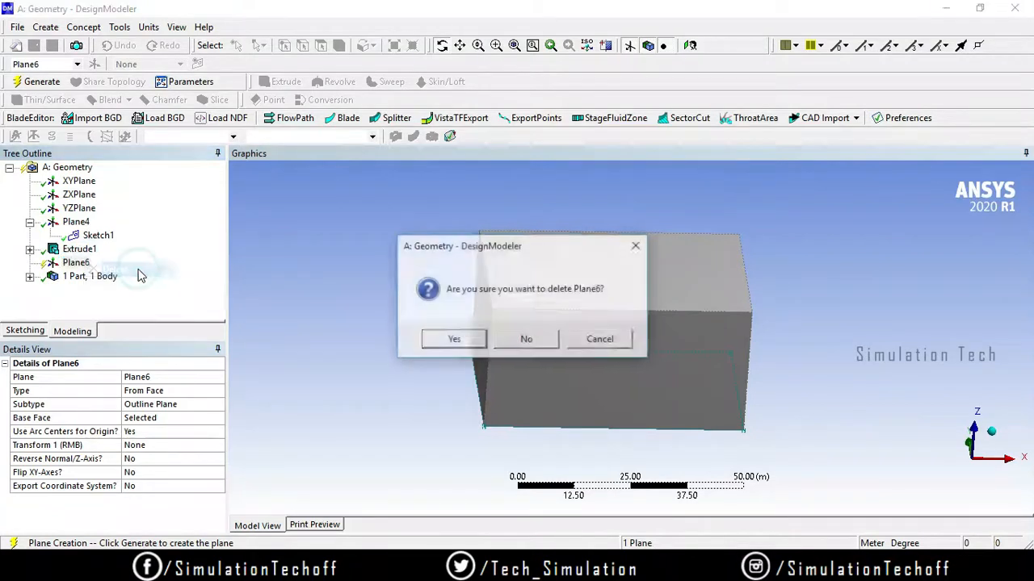
{"action": "left_click", "coordinate": [539, 340]}
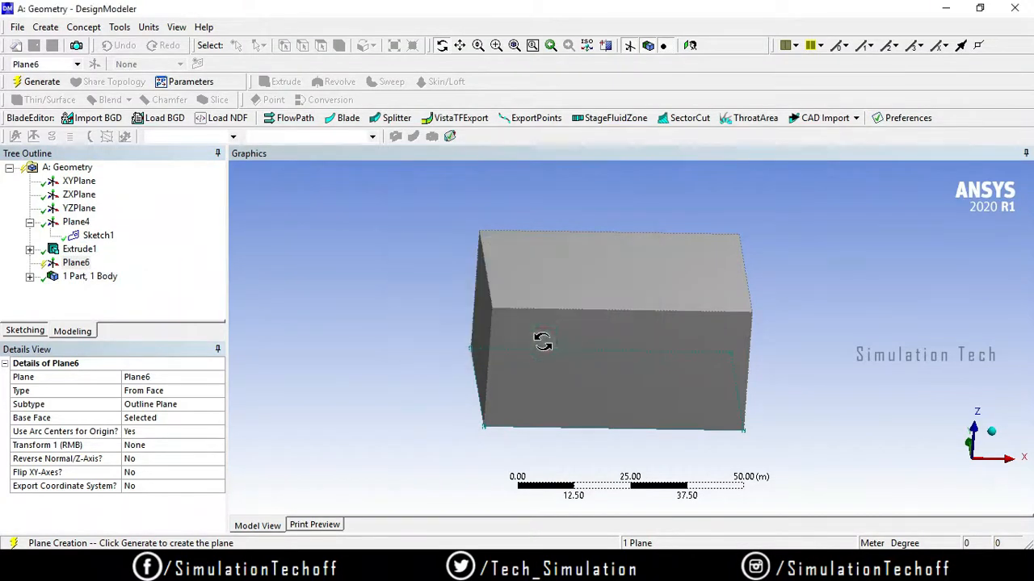
- Change the pending plane's type to From Centroid
{"action": "left_click", "coordinate": [215, 393]}
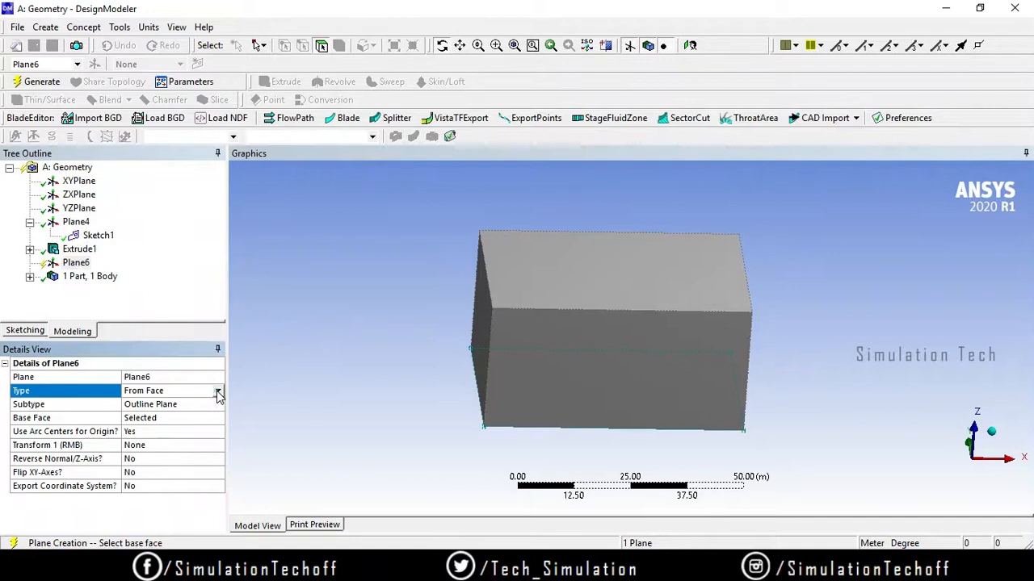
{"action": "left_click", "coordinate": [218, 393]}
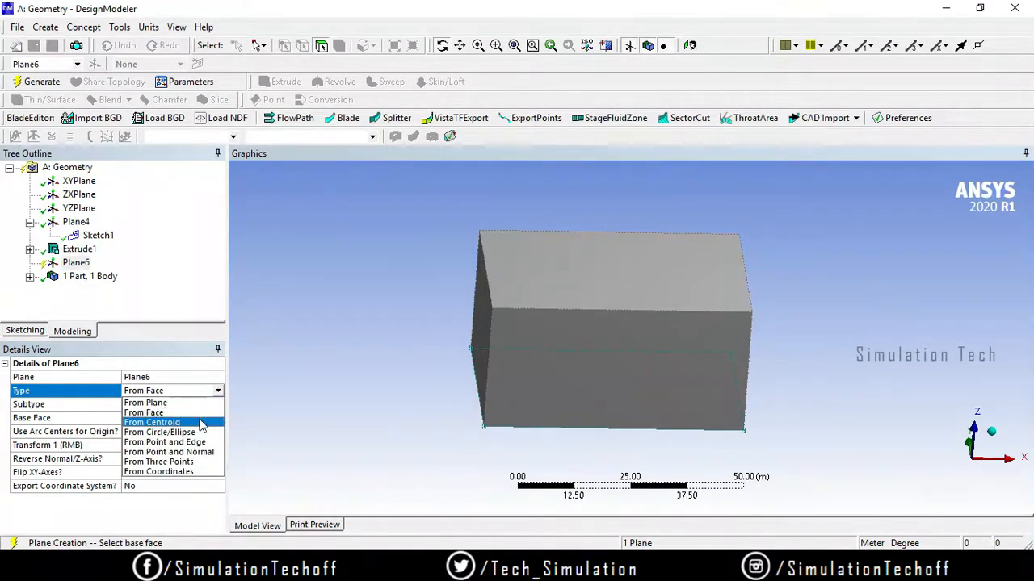
{"action": "left_click", "coordinate": [202, 423]}
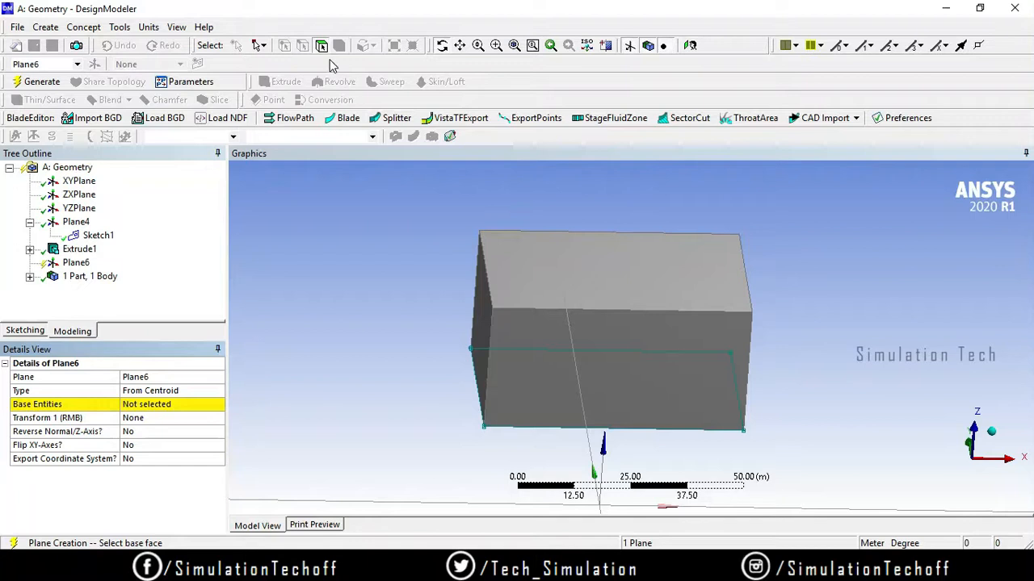
- Use the whole block body as the base entity of the centroid plane
{"action": "left_click", "coordinate": [153, 405]}
{"action": "middle_click_drag", "start_coordinate": [668, 294], "coordinate": [630, 339]}
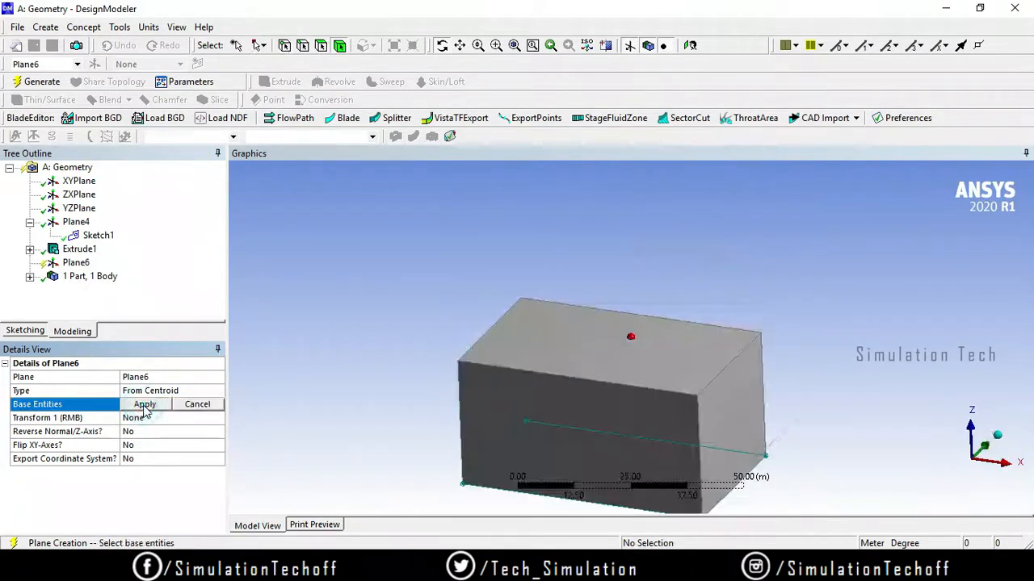
{"action": "left_click", "coordinate": [260, 45]}
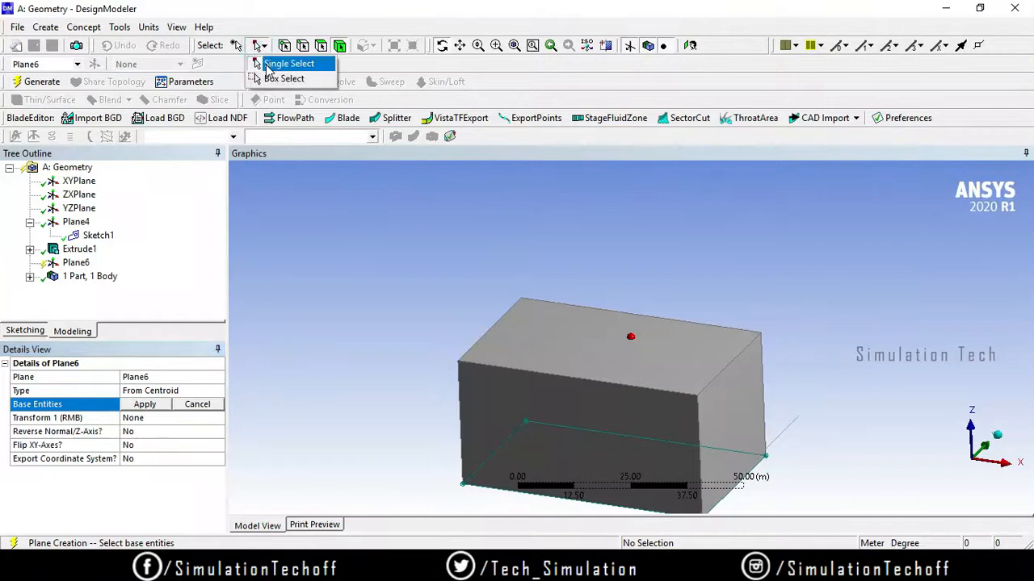
{"action": "left_click", "coordinate": [275, 63]}
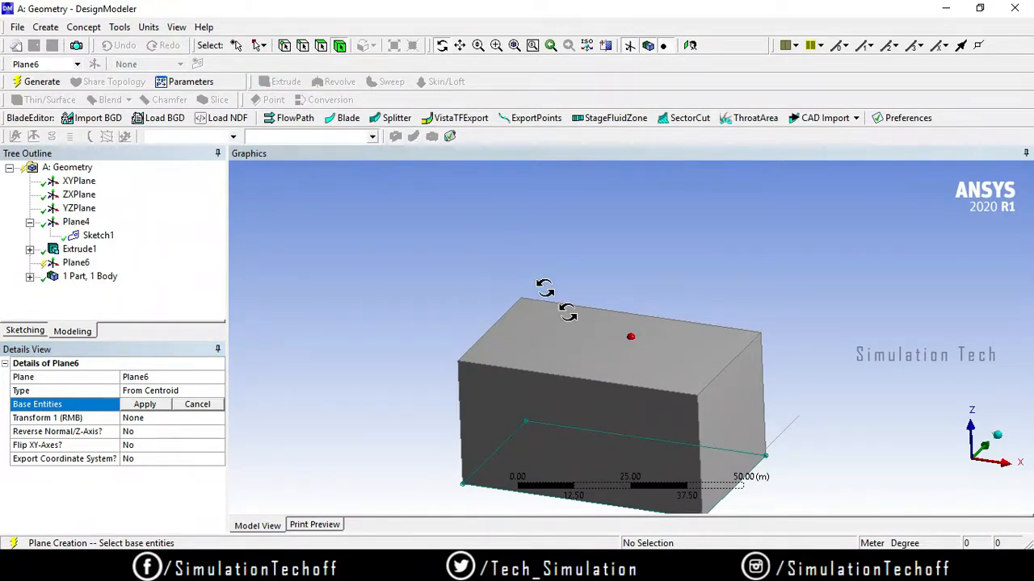
{"action": "left_click", "coordinate": [339, 46]}
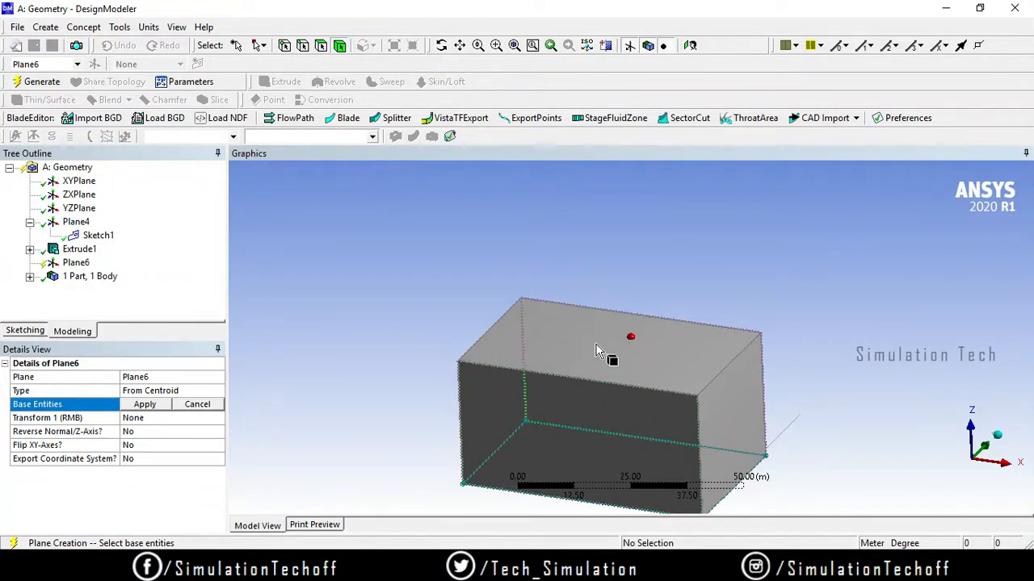
{"action": "left_click", "coordinate": [595, 350]}
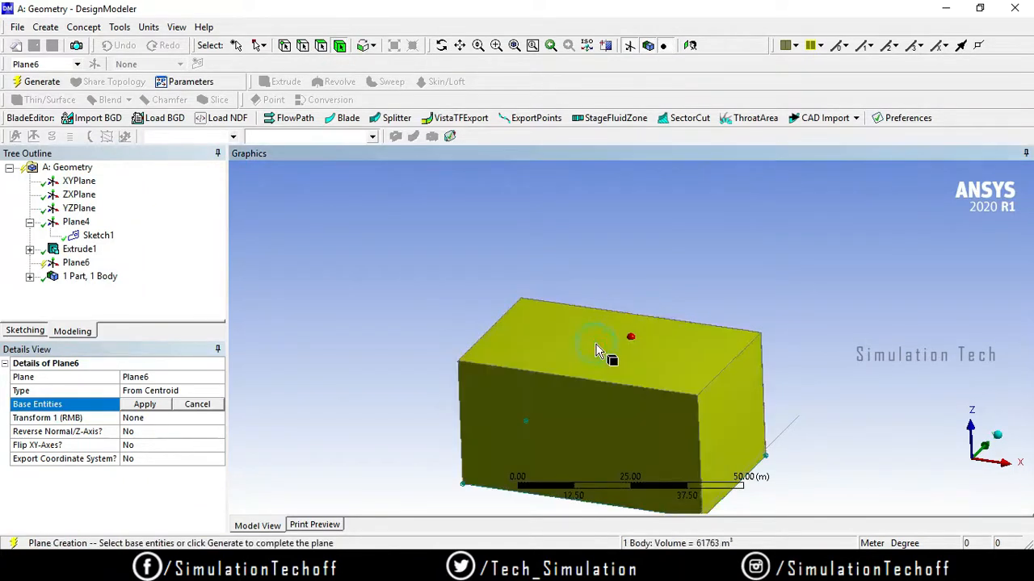
{"action": "left_click", "coordinate": [143, 406]}
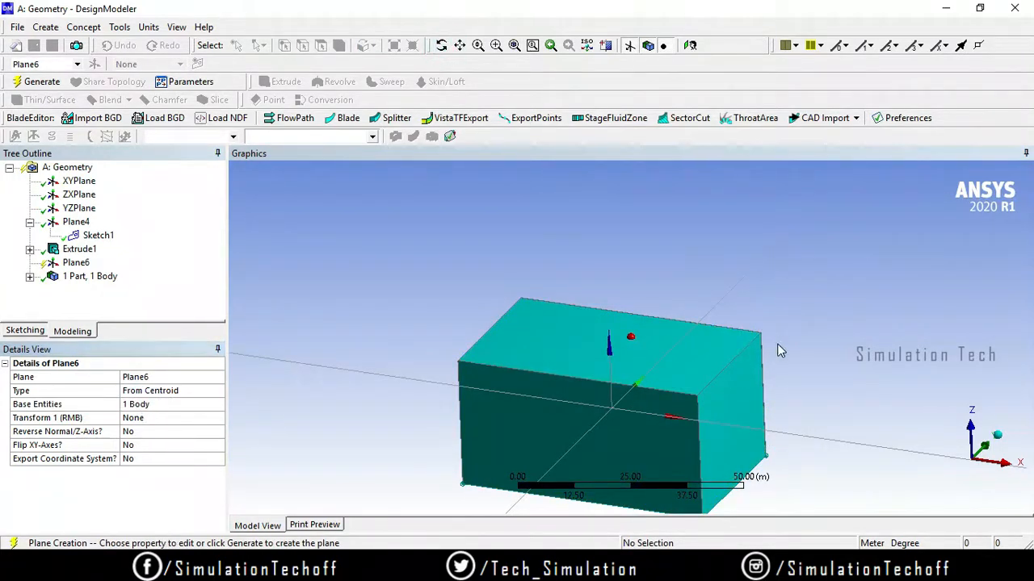
- Check the centroid plane's position inside the block from several angles and generate it
{"action": "left_click", "coordinate": [459, 46]}
{"action": "left_click_drag", "start_coordinate": [639, 302], "coordinate": [699, 231]}
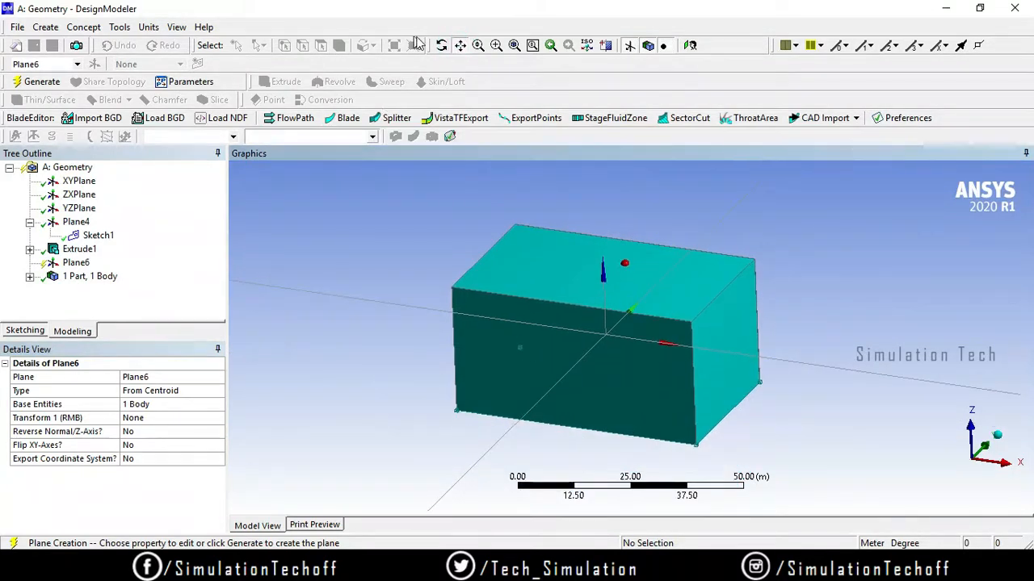
{"action": "left_click", "coordinate": [441, 45]}
{"action": "left_click_drag", "start_coordinate": [665, 263], "coordinate": [390, 251]}
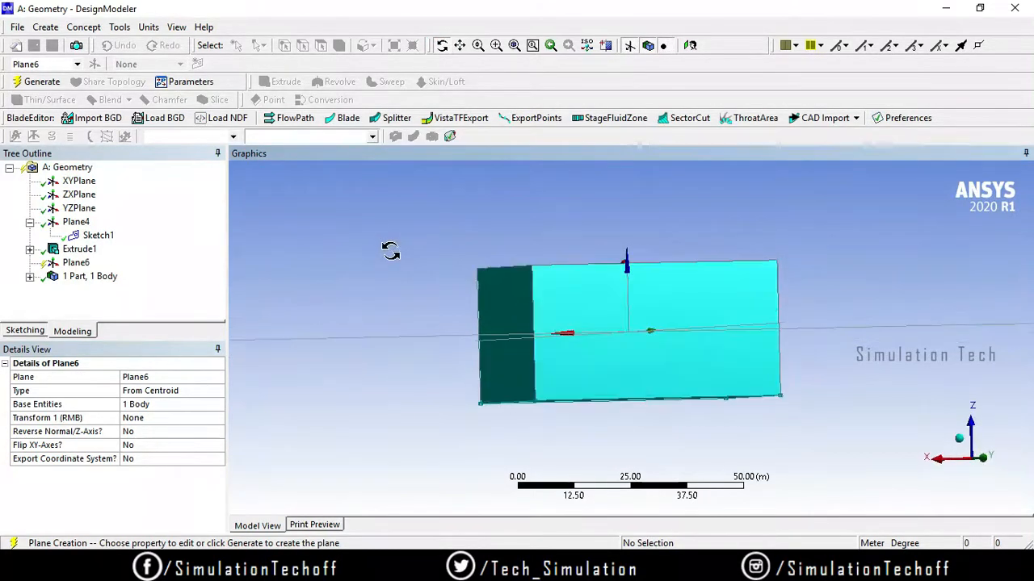
{"action": "left_click_drag", "start_coordinate": [562, 231], "coordinate": [870, 248]}
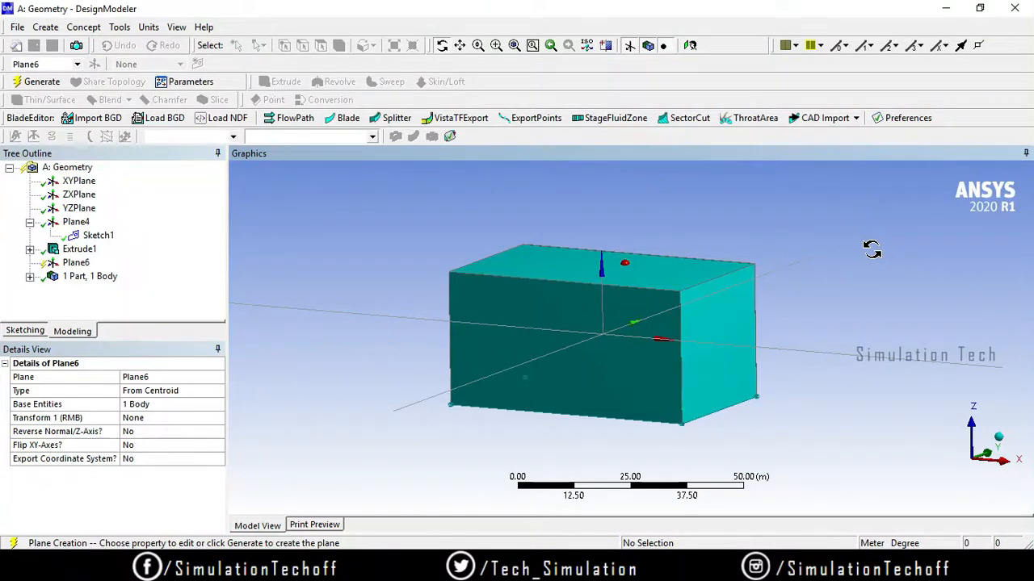
{"action": "left_click", "coordinate": [49, 82]}
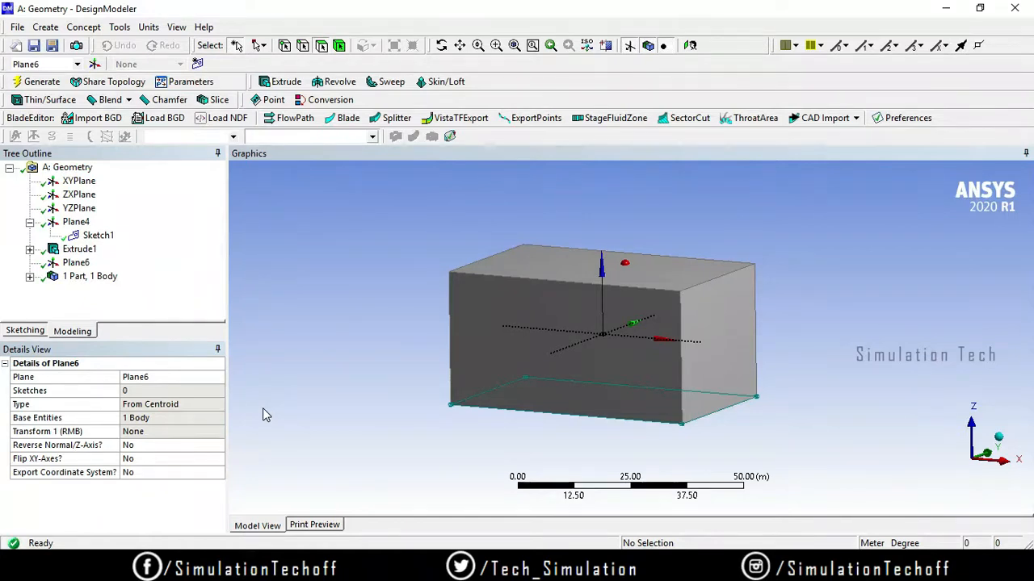
{"action": "left_click", "coordinate": [96, 64]}
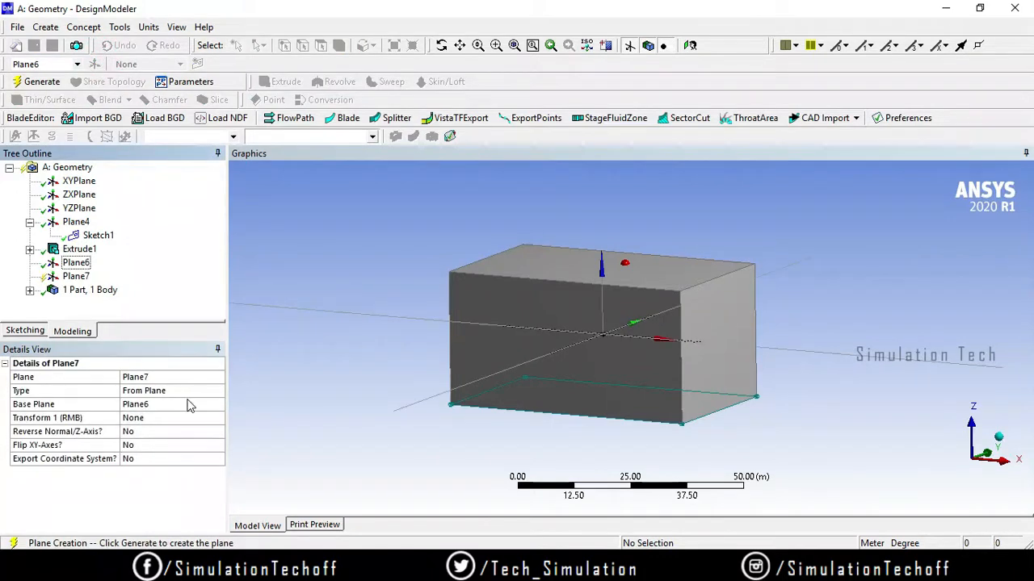
{"action": "left_click", "coordinate": [206, 390]}
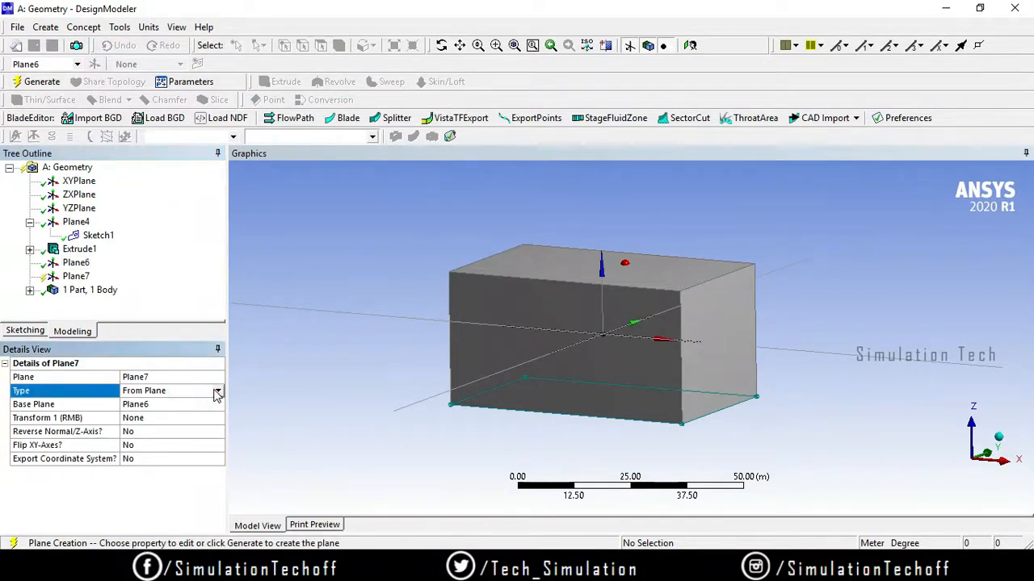
{"action": "left_click", "coordinate": [217, 391]}
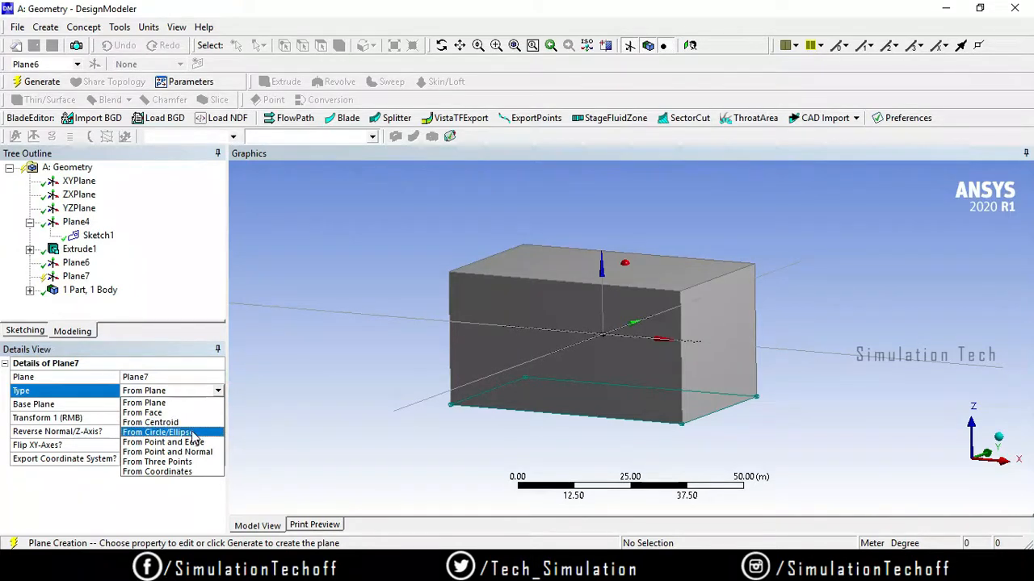
{"action": "left_click", "coordinate": [316, 287]}
{"action": "left_click", "coordinate": [79, 278]}
{"action": "right_click", "coordinate": [79, 277]}
{"action": "left_click", "coordinate": [114, 287]}
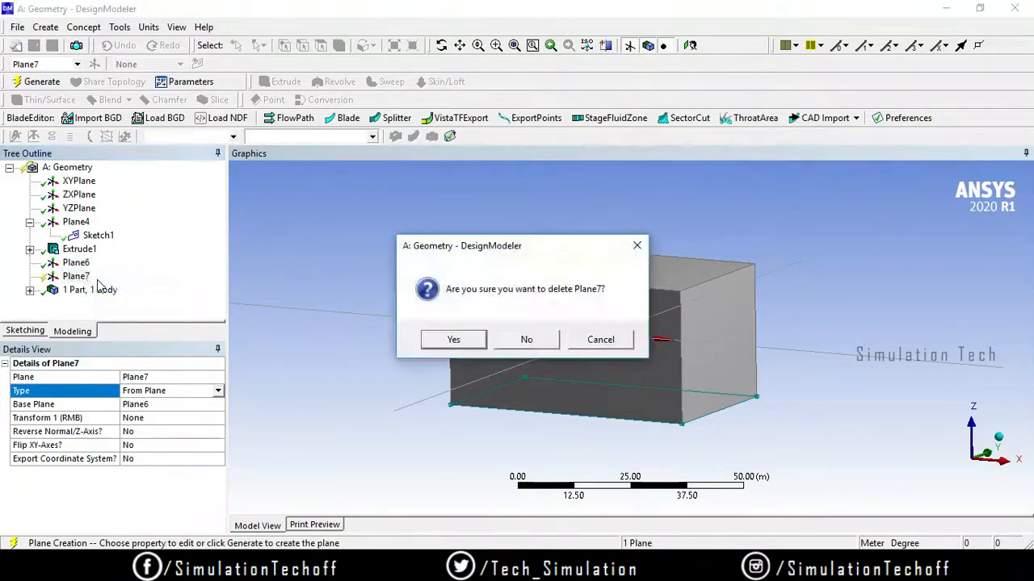
{"action": "left_click", "coordinate": [455, 340]}
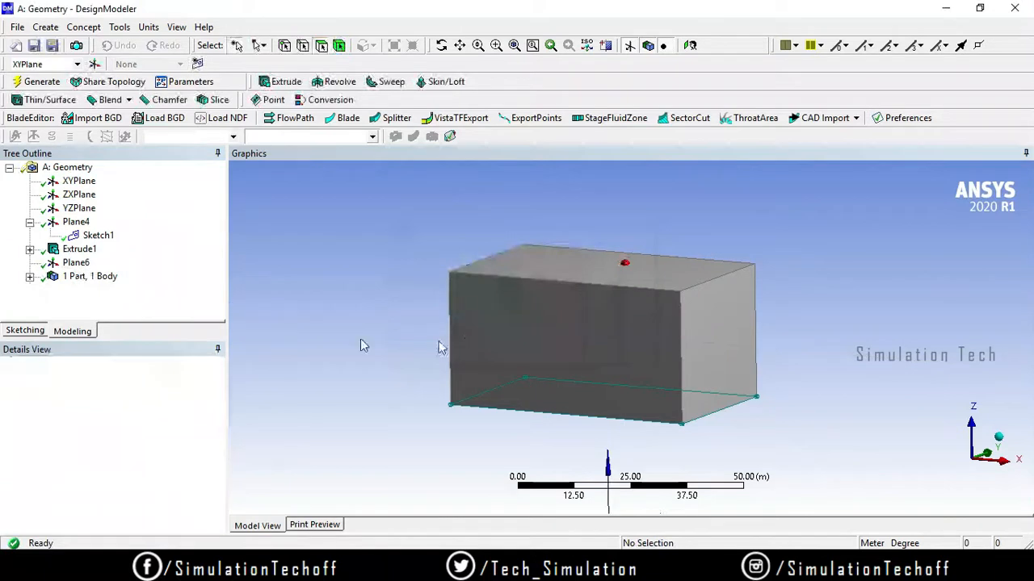
- Face Plane6 straight on and sketch a circle on it, clear of the block on its positive X side
{"action": "left_click", "coordinate": [76, 264]}
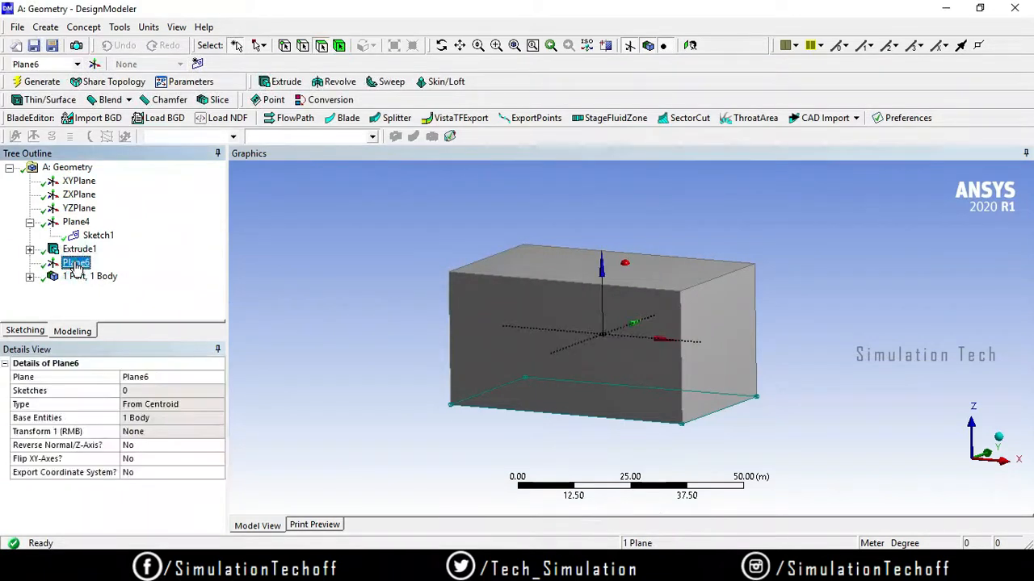
{"action": "right_click", "coordinate": [76, 271]}
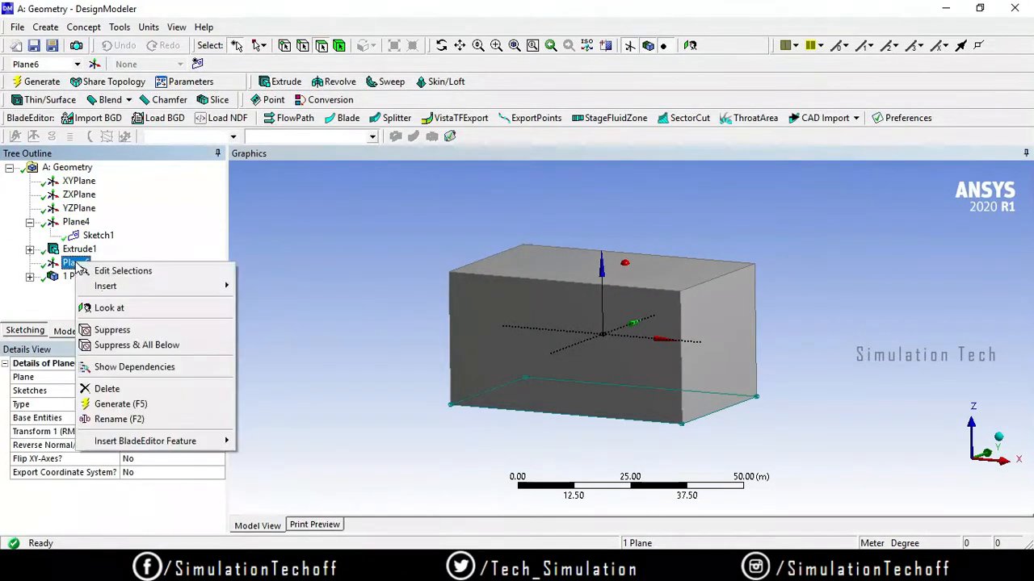
{"action": "left_click", "coordinate": [105, 307]}
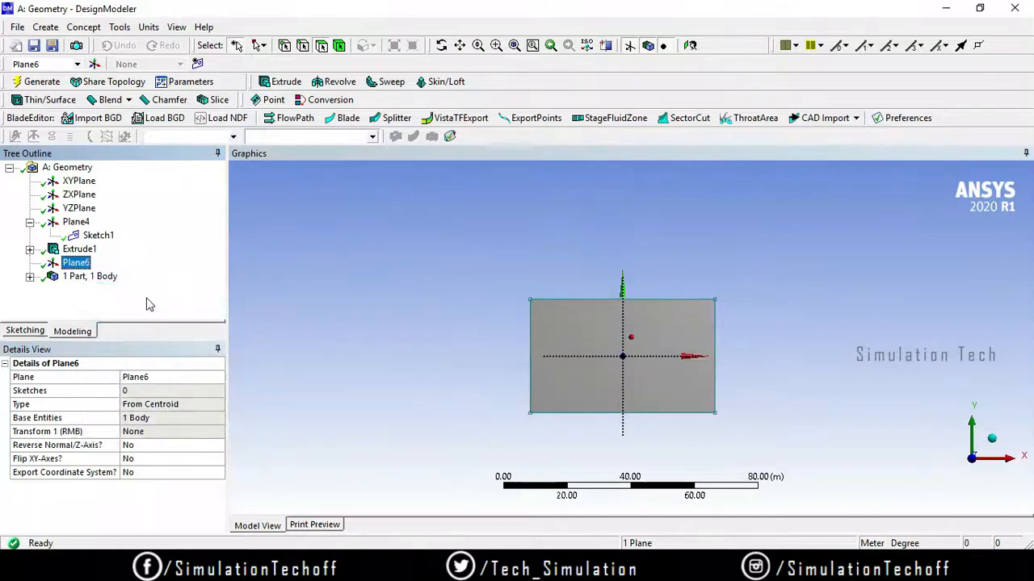
{"action": "left_click", "coordinate": [12, 332]}
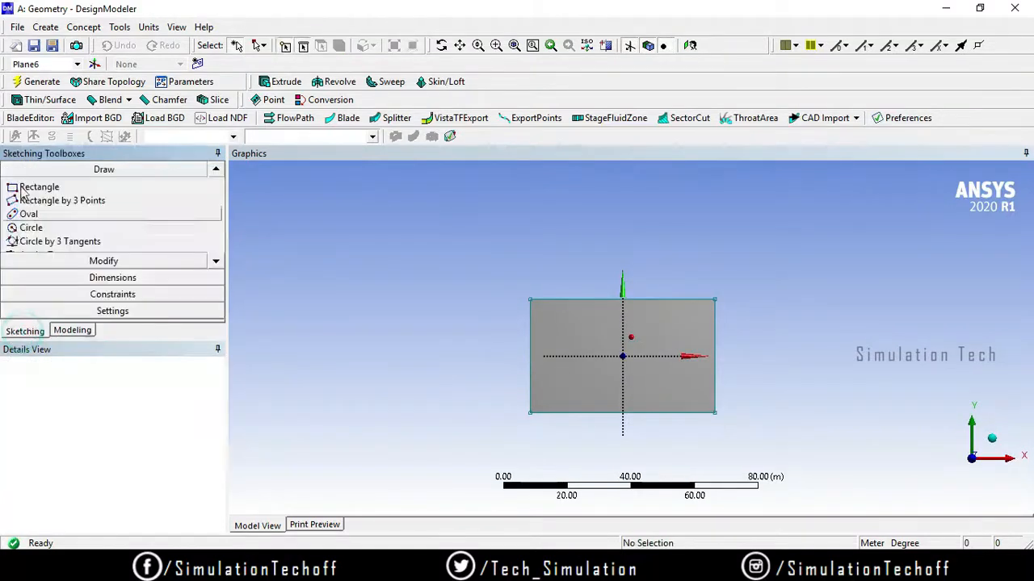
{"action": "left_click", "coordinate": [70, 227]}
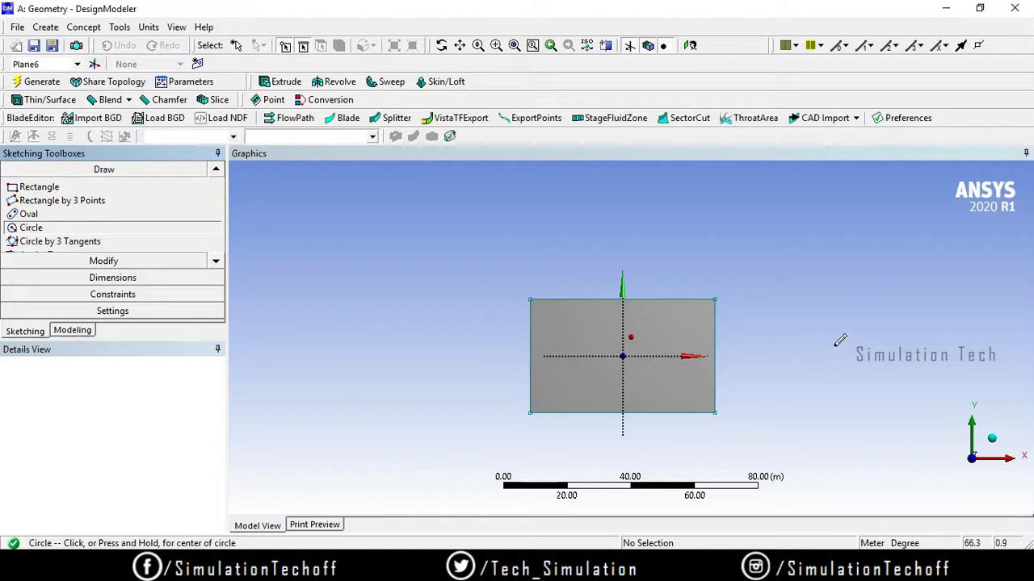
{"action": "left_click", "coordinate": [824, 321]}
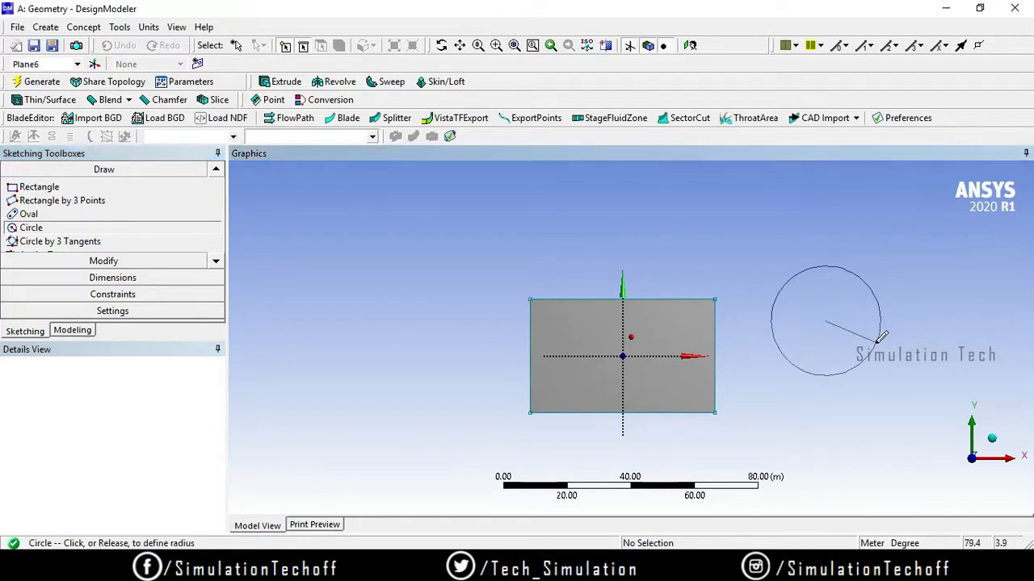
{"action": "left_click", "coordinate": [877, 340]}
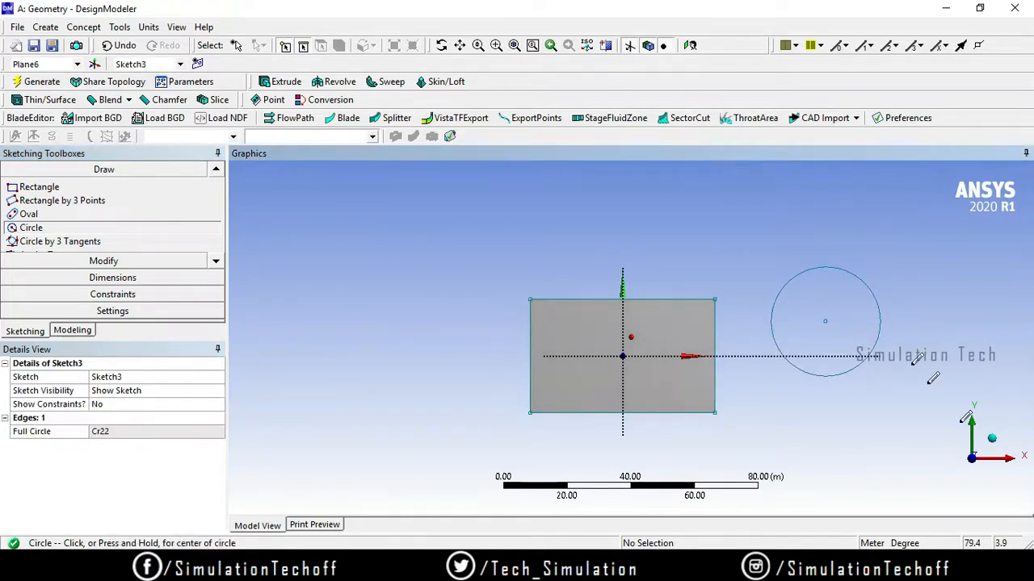
- Examine the sketched circle and its position beside the block in isometric and tilted views, ending with a close view of the circle
{"action": "left_click", "coordinate": [993, 443]}
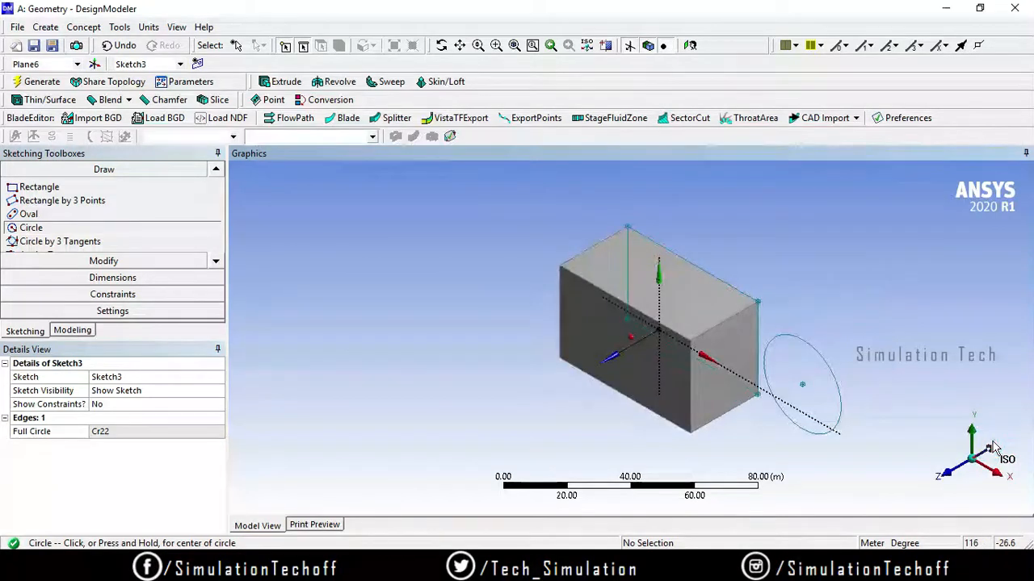
{"action": "left_click", "coordinate": [441, 45]}
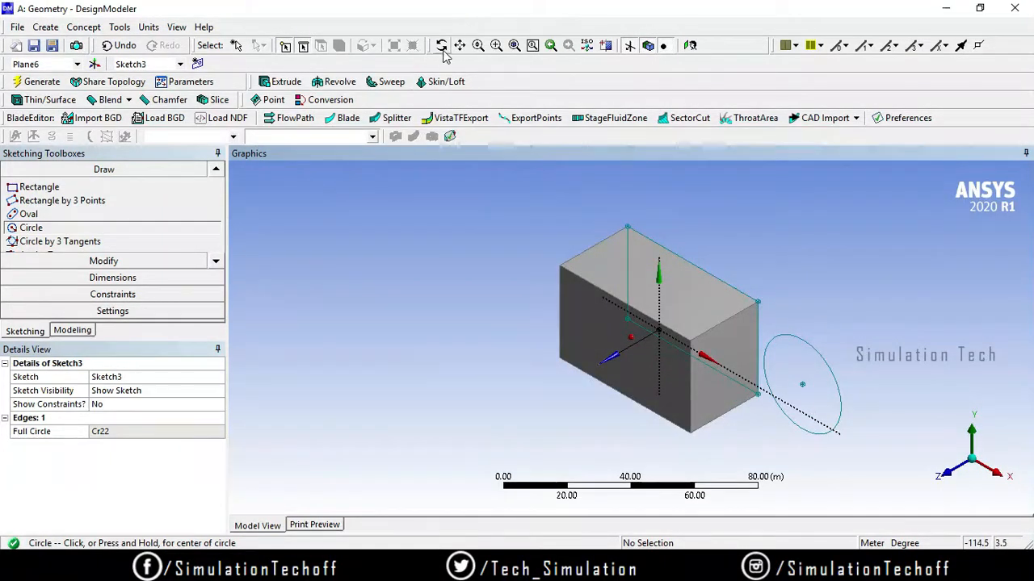
{"action": "left_click_drag", "start_coordinate": [463, 418], "coordinate": [473, 330]}
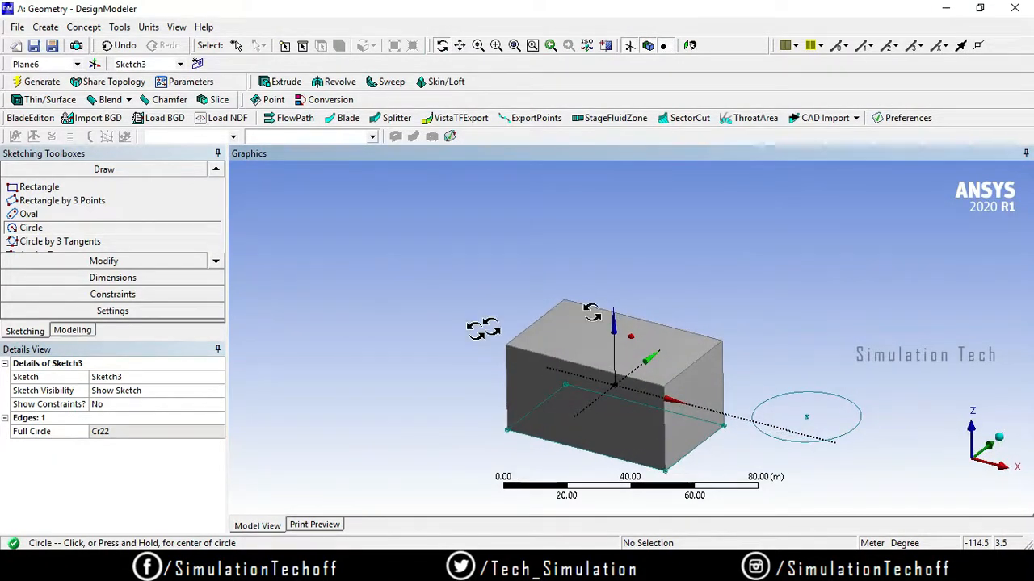
{"action": "left_click", "coordinate": [460, 45]}
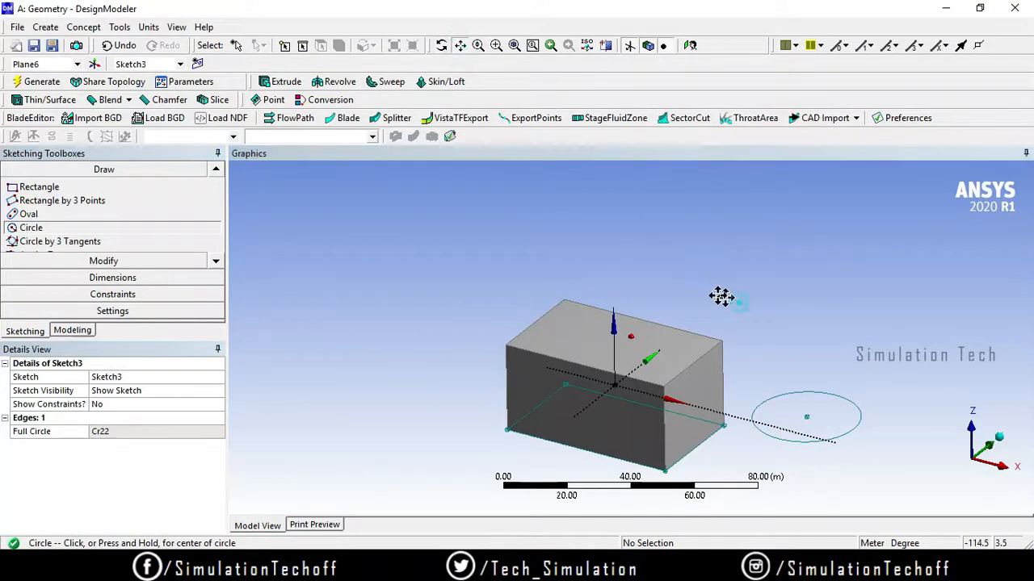
{"action": "left_click_drag", "start_coordinate": [720, 296], "coordinate": [658, 243]}
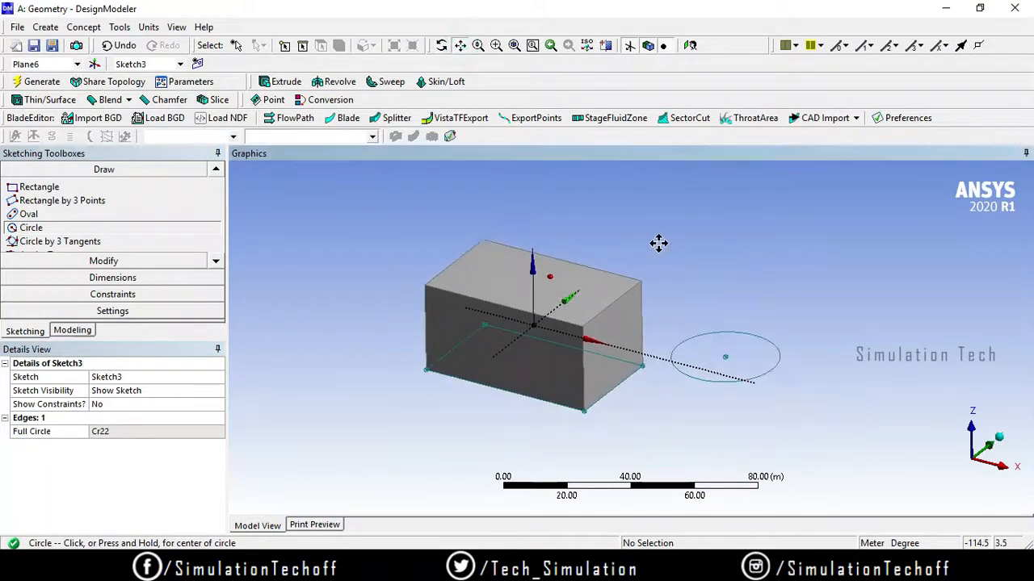
{"action": "left_click", "coordinate": [478, 45]}
{"action": "left_click_drag", "start_coordinate": [682, 363], "coordinate": [676, 191]}
{"action": "left_click", "coordinate": [460, 45]}
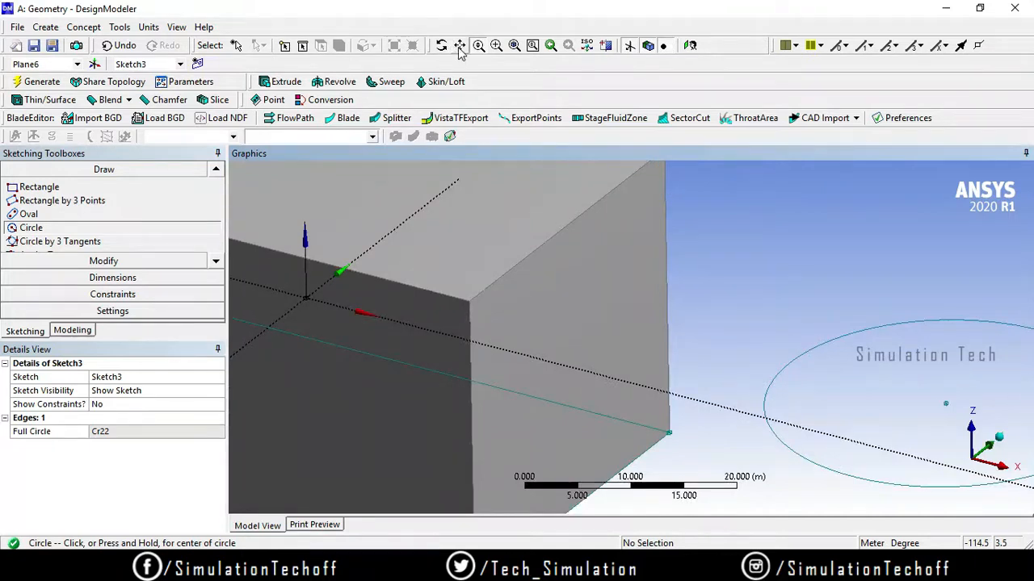
{"action": "left_click_drag", "start_coordinate": [805, 339], "coordinate": [599, 279]}
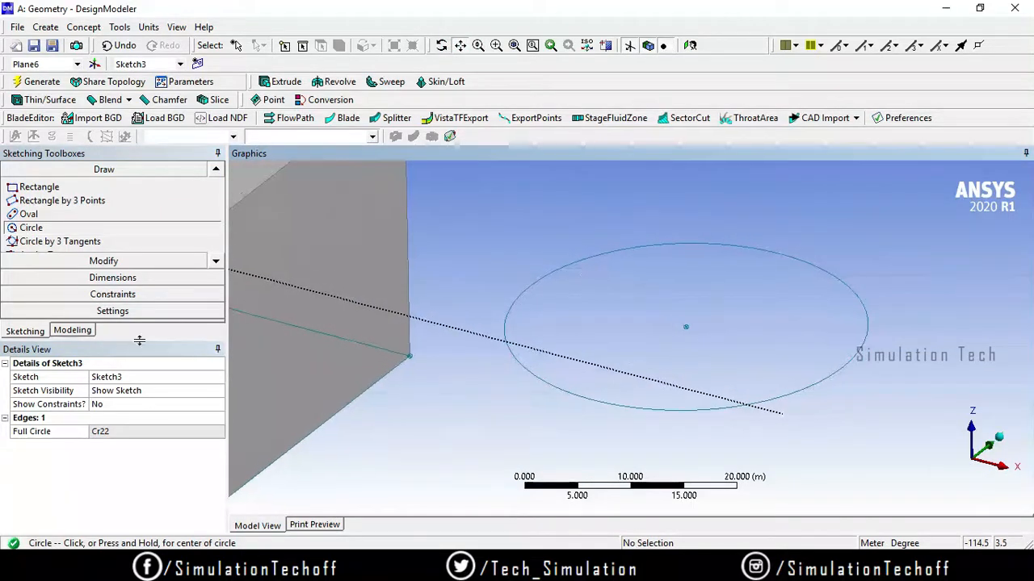
- Start a new plane and set its type to From Circle/Ellipse
{"action": "left_click", "coordinate": [69, 331]}
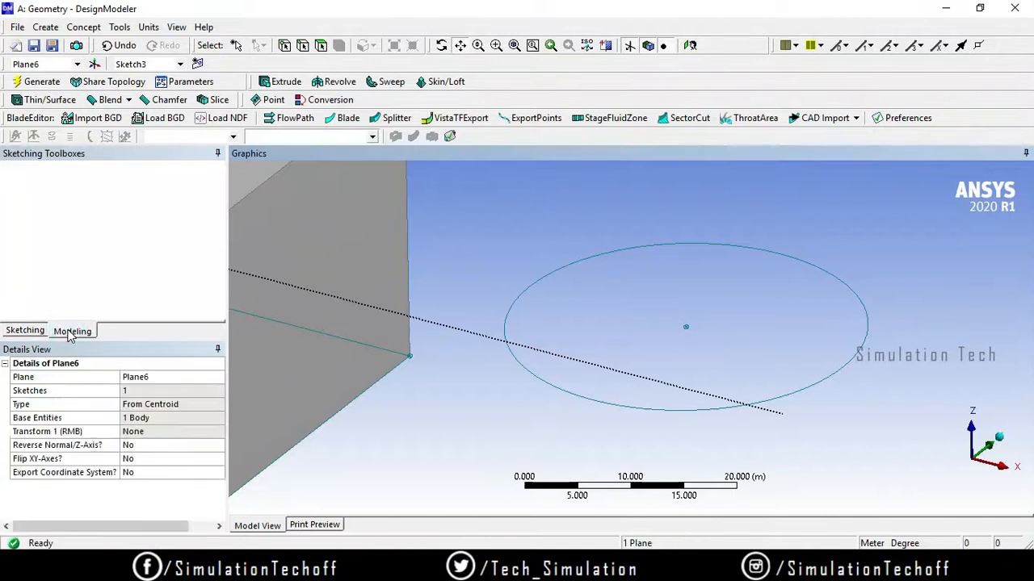
{"action": "left_click", "coordinate": [94, 64]}
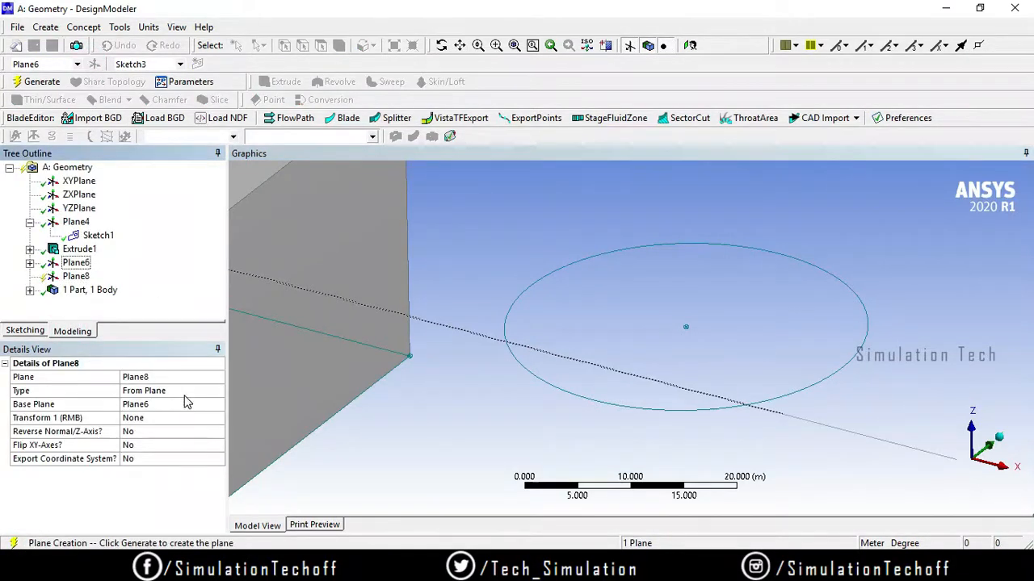
{"action": "left_click", "coordinate": [184, 393]}
{"action": "left_click", "coordinate": [218, 393]}
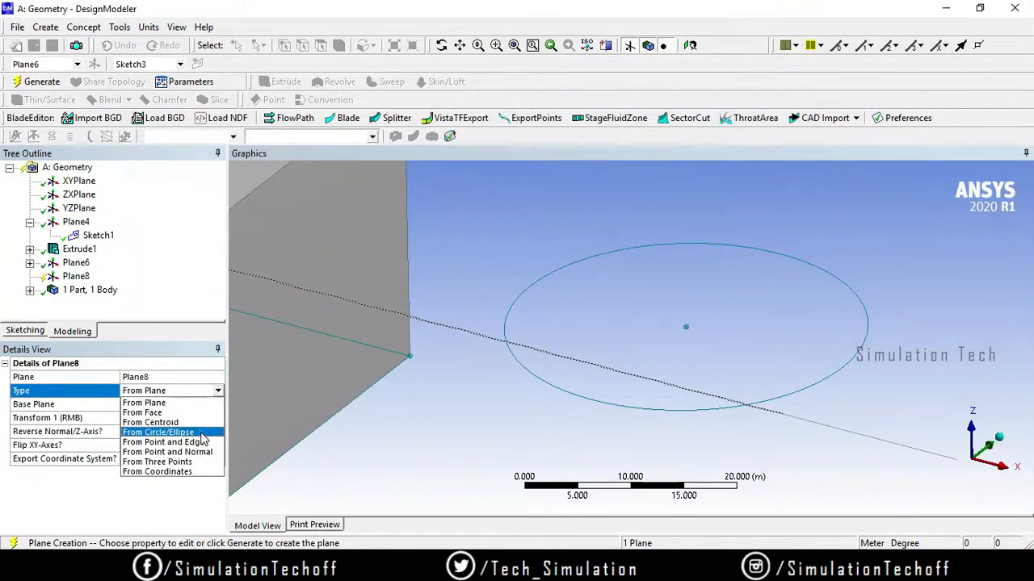
{"action": "left_click", "coordinate": [198, 433]}
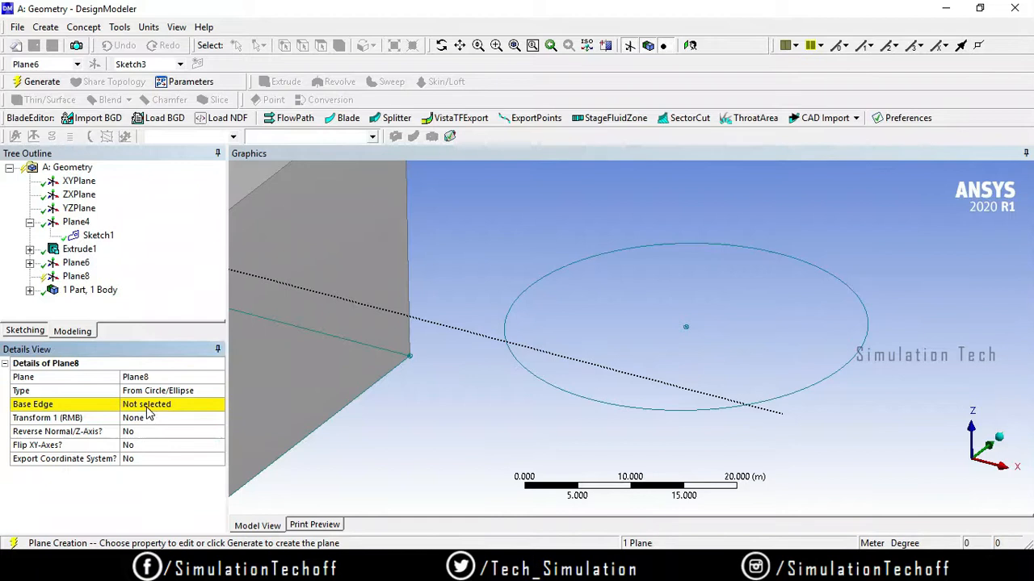
- Use the sketched circle as the new plane's base edge, check the previewed axes at its centre, and generate the plane
{"action": "left_click", "coordinate": [550, 273]}
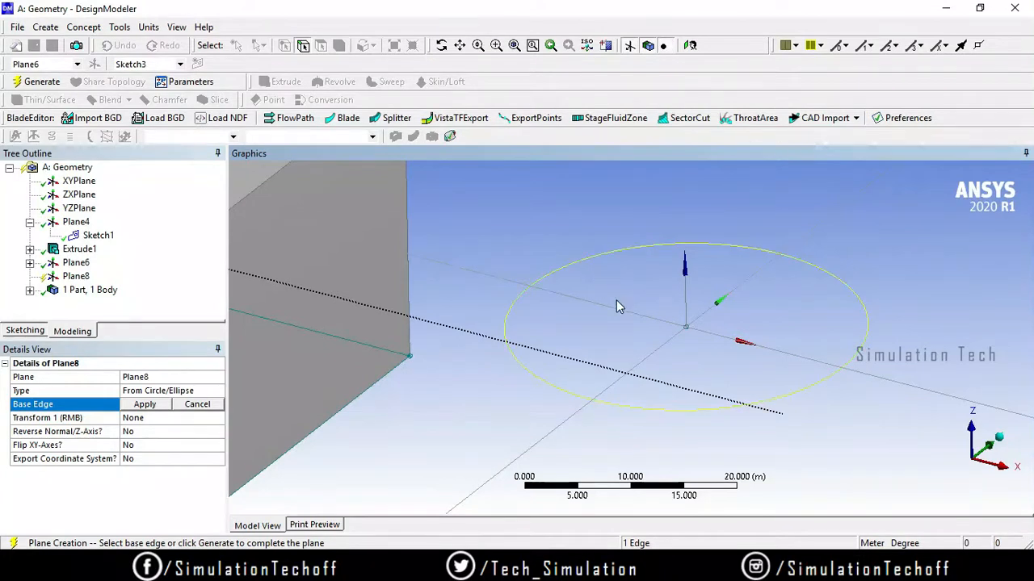
{"action": "left_click", "coordinate": [143, 404]}
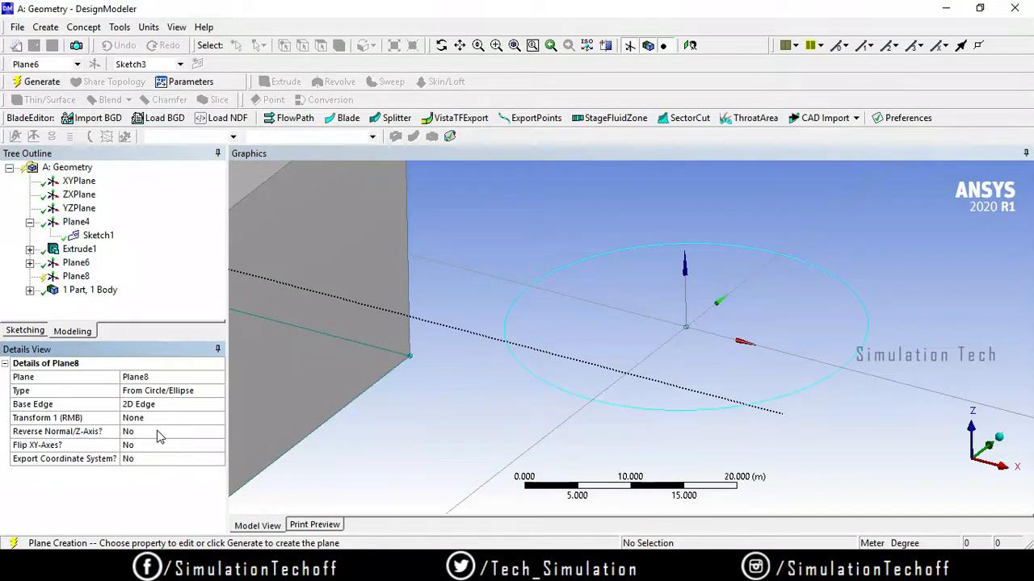
{"action": "left_click", "coordinate": [441, 45]}
{"action": "left_click", "coordinate": [592, 292]}
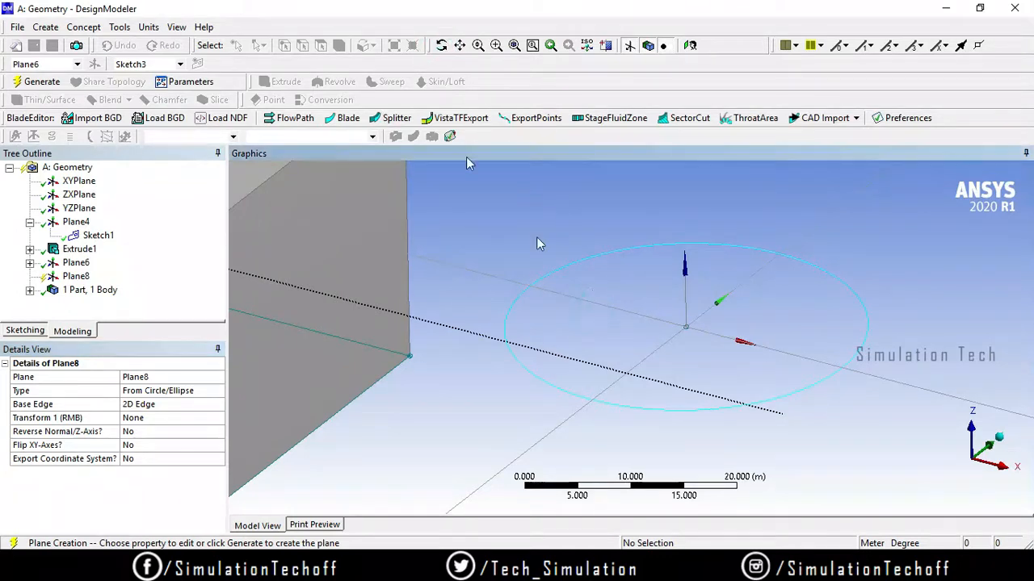
{"action": "left_click", "coordinate": [441, 45]}
{"action": "left_click_drag", "start_coordinate": [618, 286], "coordinate": [659, 290]}
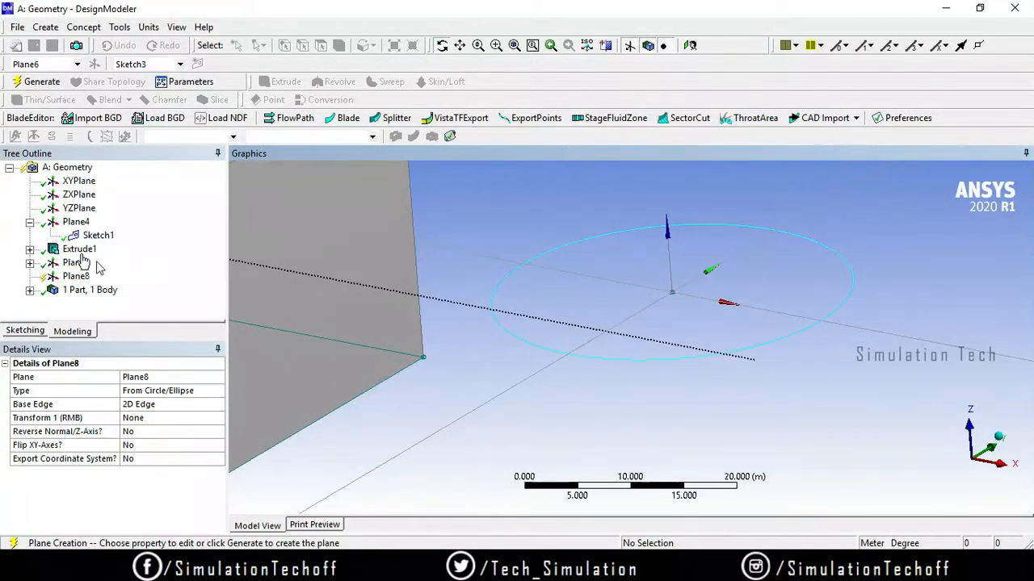
{"action": "left_click", "coordinate": [36, 82]}
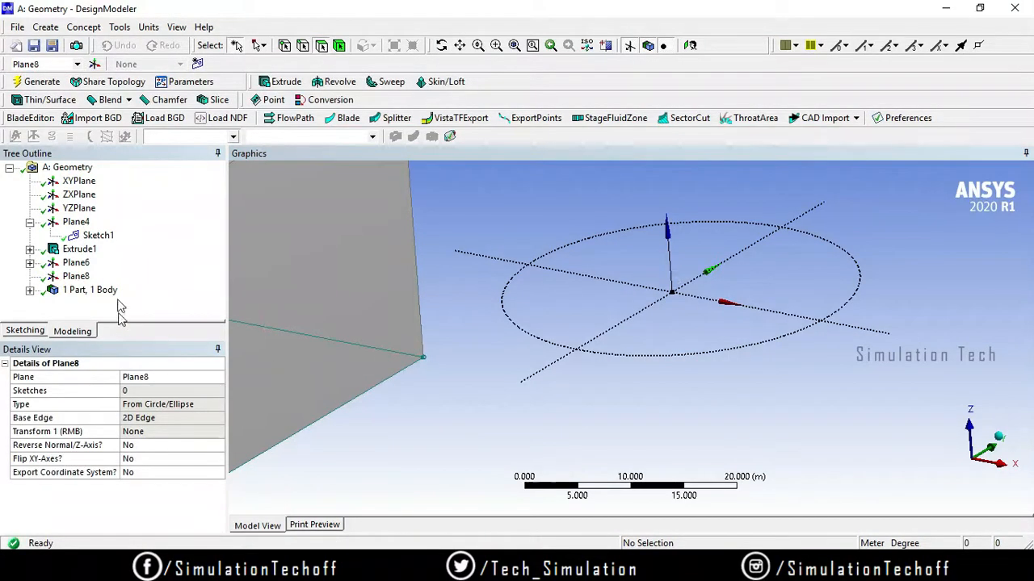
{"action": "left_click", "coordinate": [78, 277]}
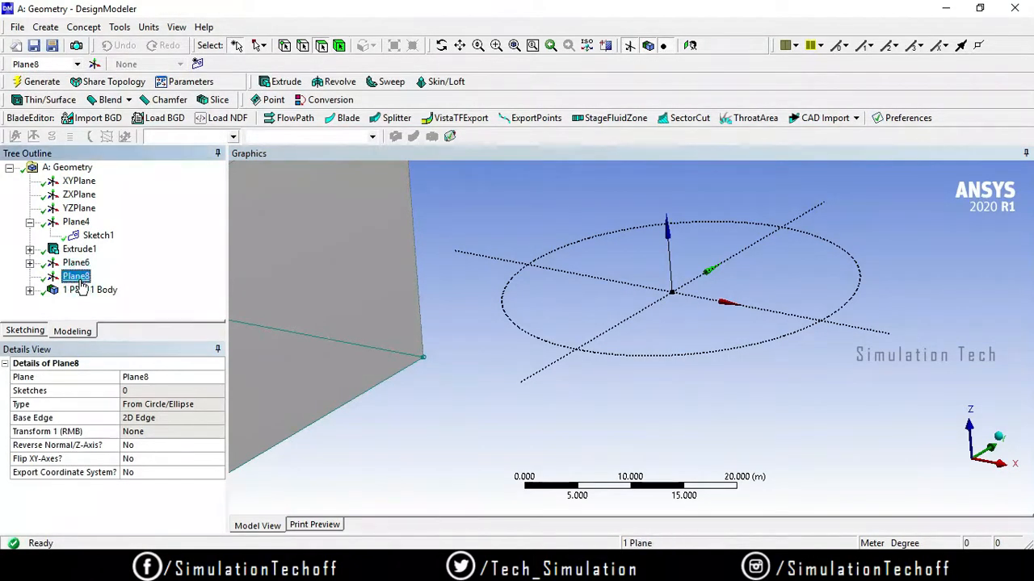
{"action": "right_click", "coordinate": [81, 283]}
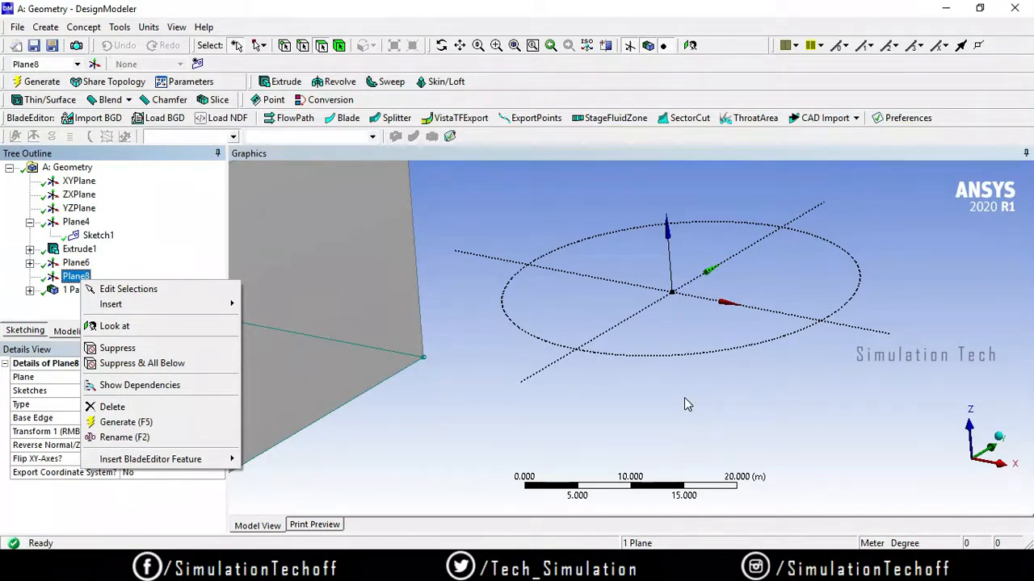
{"action": "left_click", "coordinate": [465, 445]}
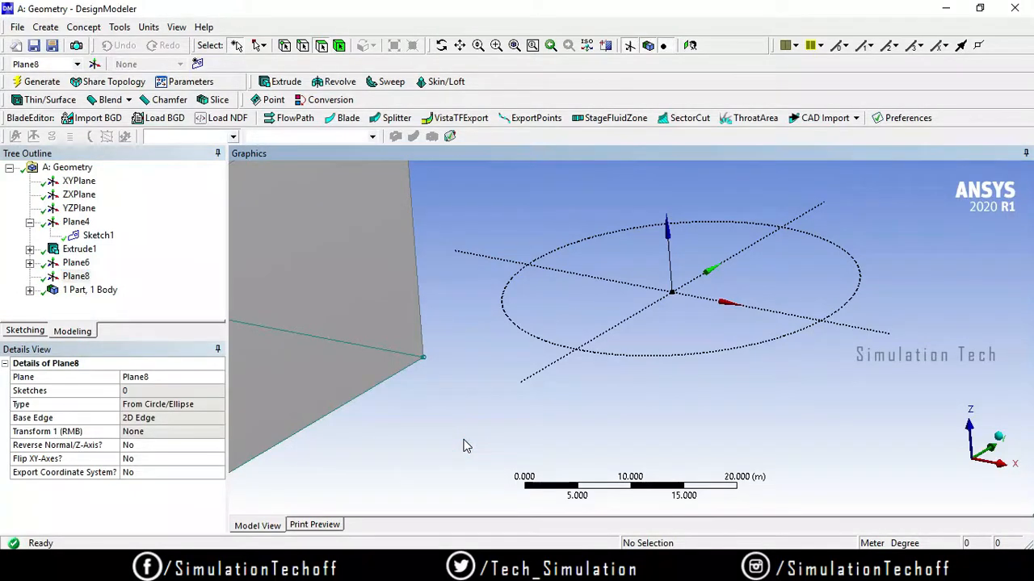
- Start another new plane and set its type to From Point and Edge, with the whole block in view
{"action": "left_click", "coordinate": [94, 64]}
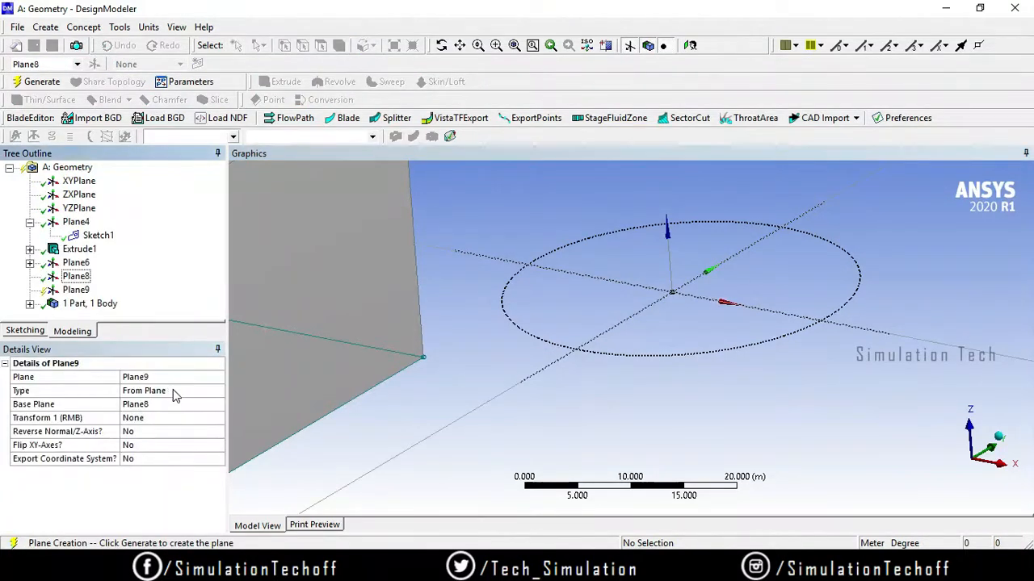
{"action": "left_click", "coordinate": [172, 394]}
{"action": "left_click", "coordinate": [218, 393]}
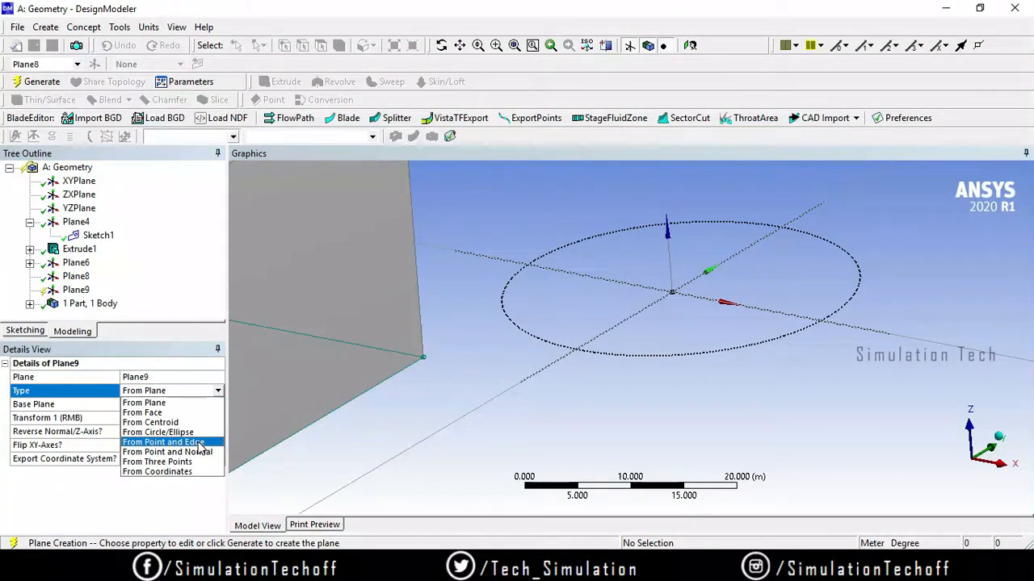
{"action": "left_click", "coordinate": [551, 471]}
{"action": "left_click", "coordinate": [507, 365]}
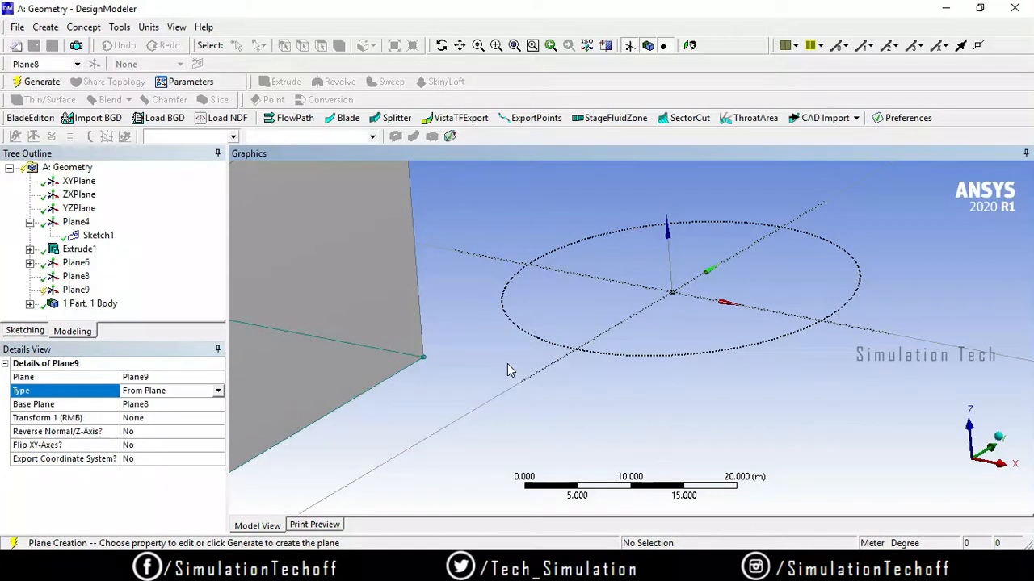
{"action": "left_click", "coordinate": [478, 45]}
{"action": "left_click_drag", "start_coordinate": [533, 243], "coordinate": [542, 418]}
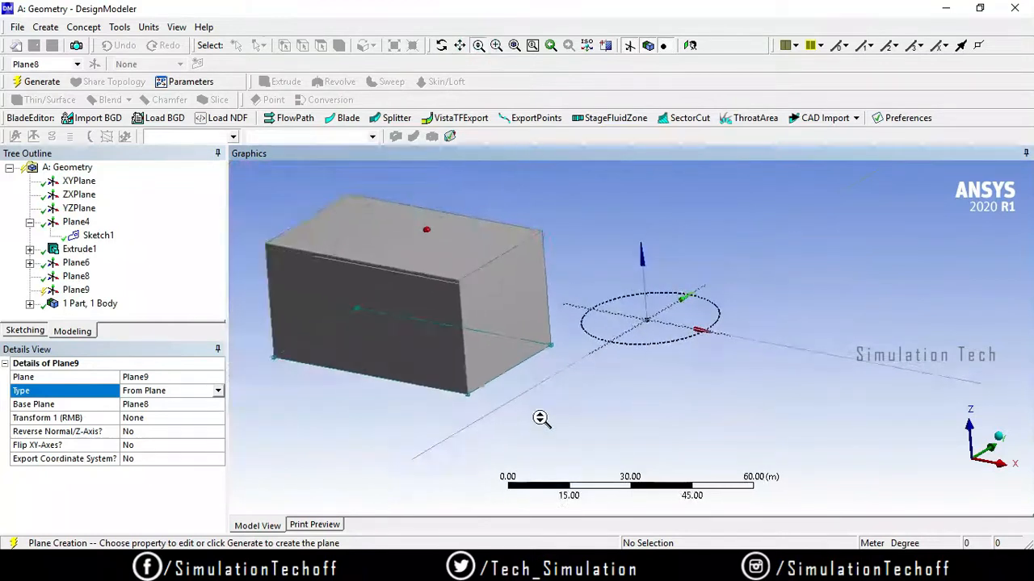
{"action": "left_click", "coordinate": [460, 45]}
{"action": "left_click_drag", "start_coordinate": [461, 215], "coordinate": [603, 256]}
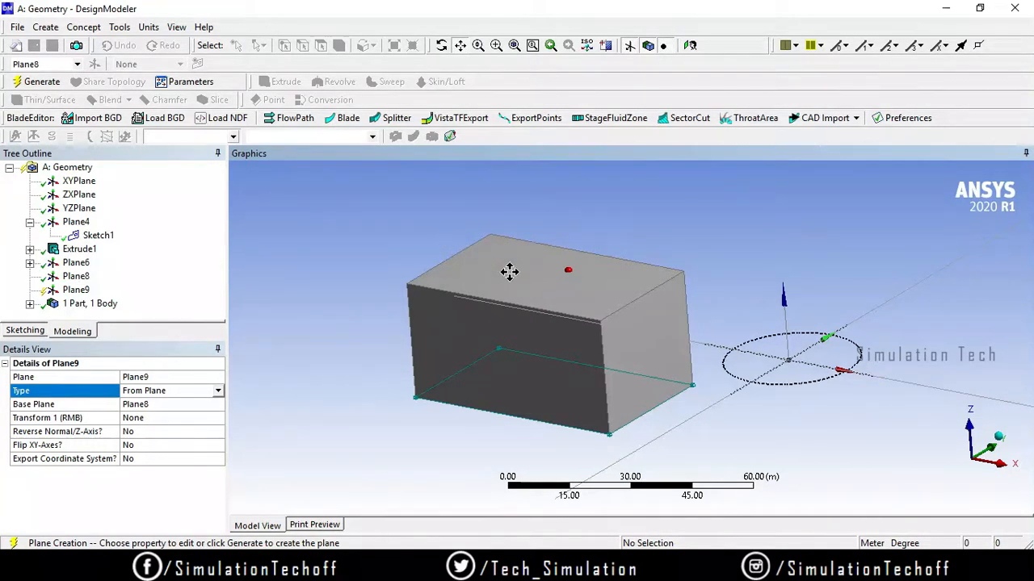
{"action": "left_click", "coordinate": [218, 390]}
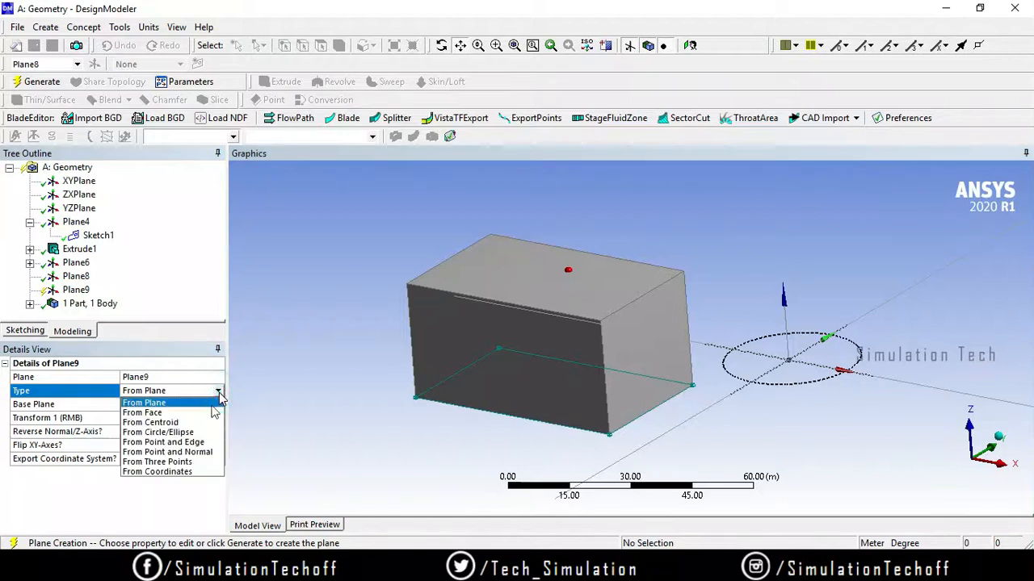
{"action": "left_click", "coordinate": [198, 444]}
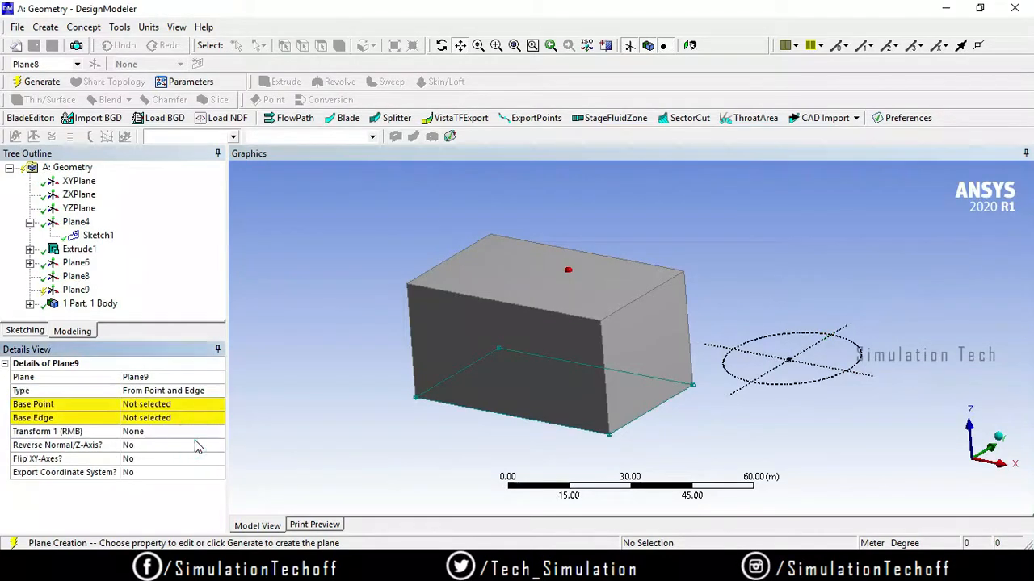
- Set the plane's base point to the block's upper front vertex on the positive X side, using single selection with the point filter
{"action": "left_click", "coordinate": [171, 407]}
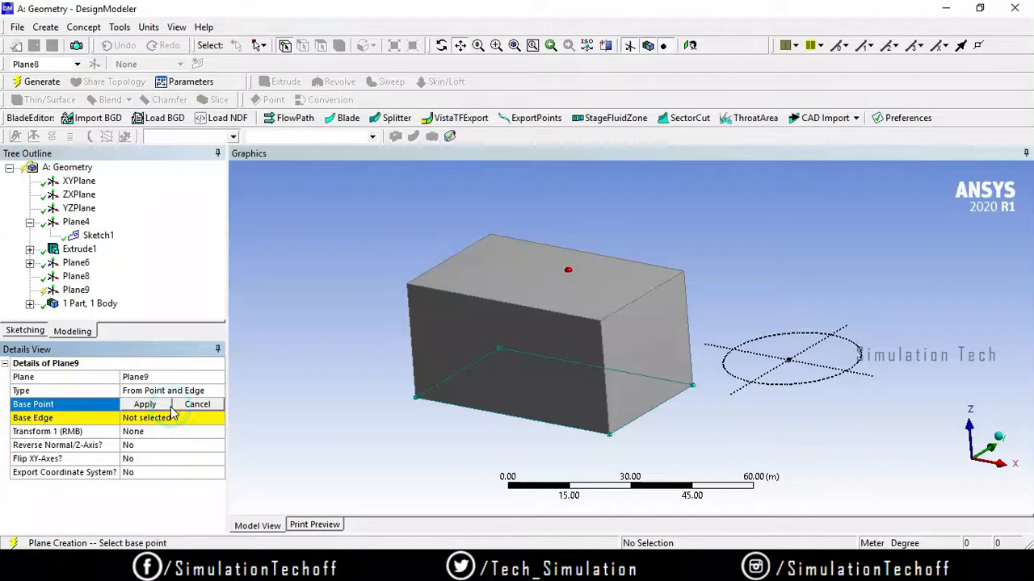
{"action": "left_click", "coordinate": [285, 46]}
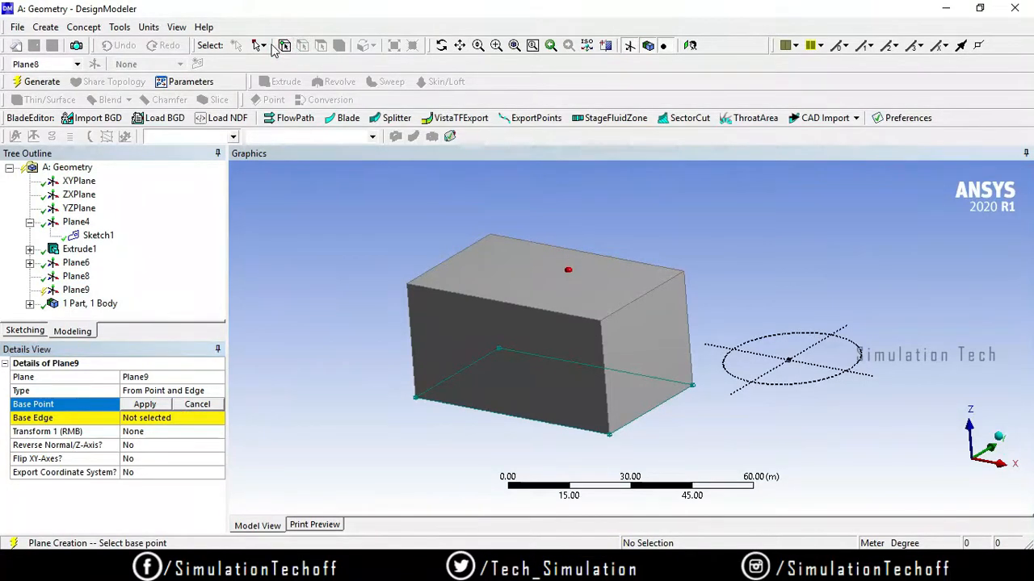
{"action": "left_click", "coordinate": [263, 46]}
{"action": "left_click", "coordinate": [268, 65]}
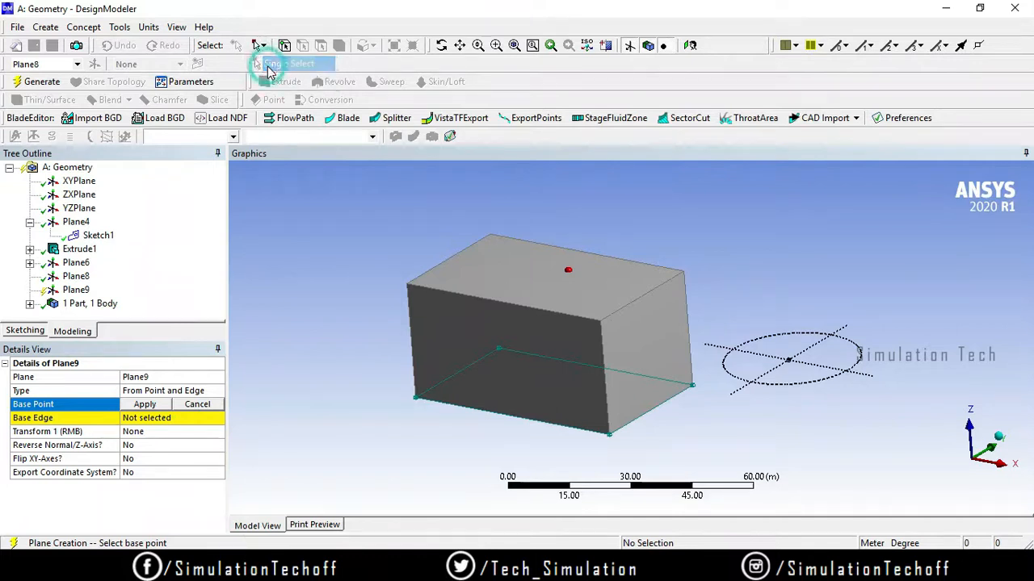
{"action": "left_click", "coordinate": [284, 46]}
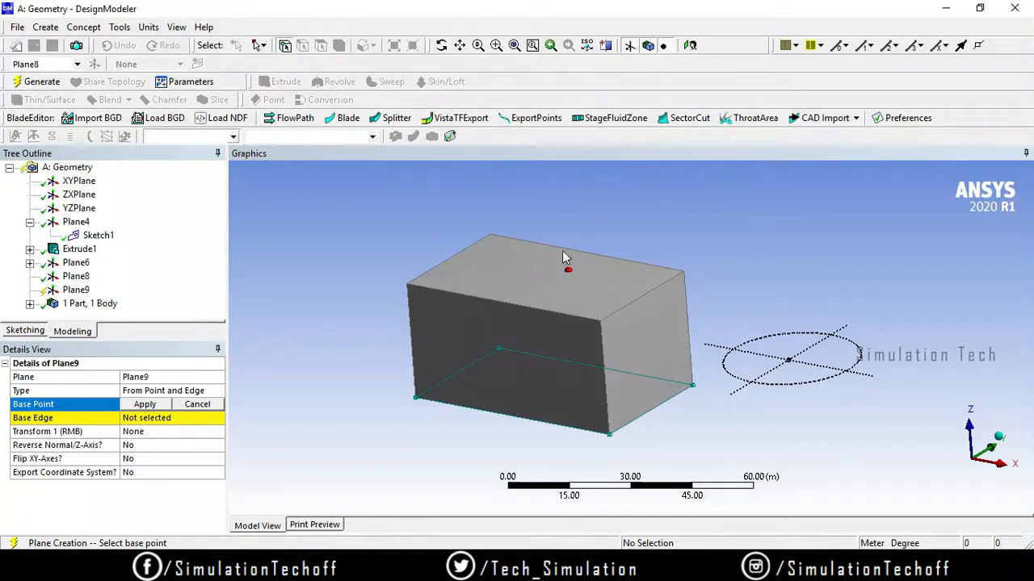
{"action": "left_click", "coordinate": [599, 322]}
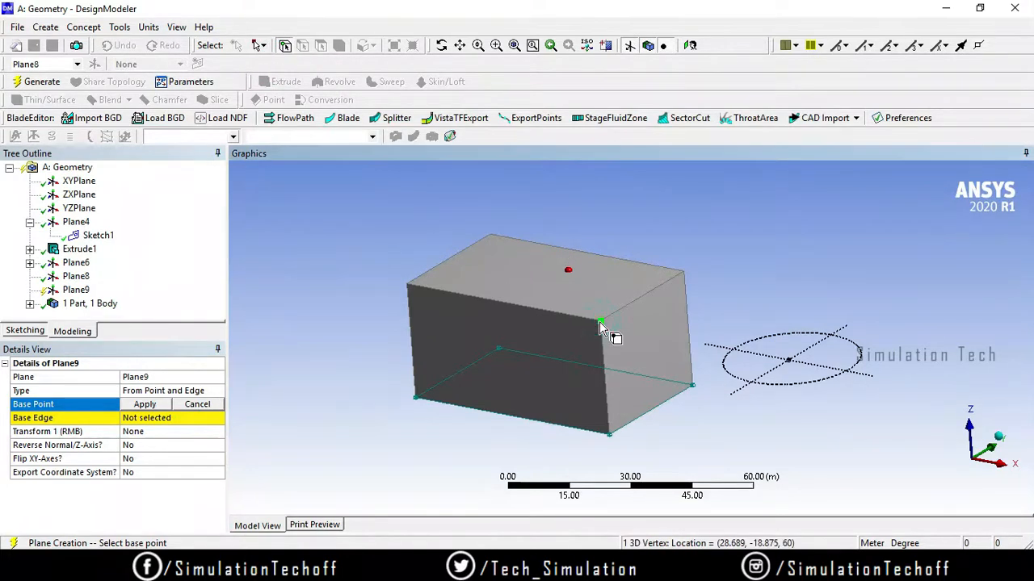
{"action": "left_click", "coordinate": [140, 409]}
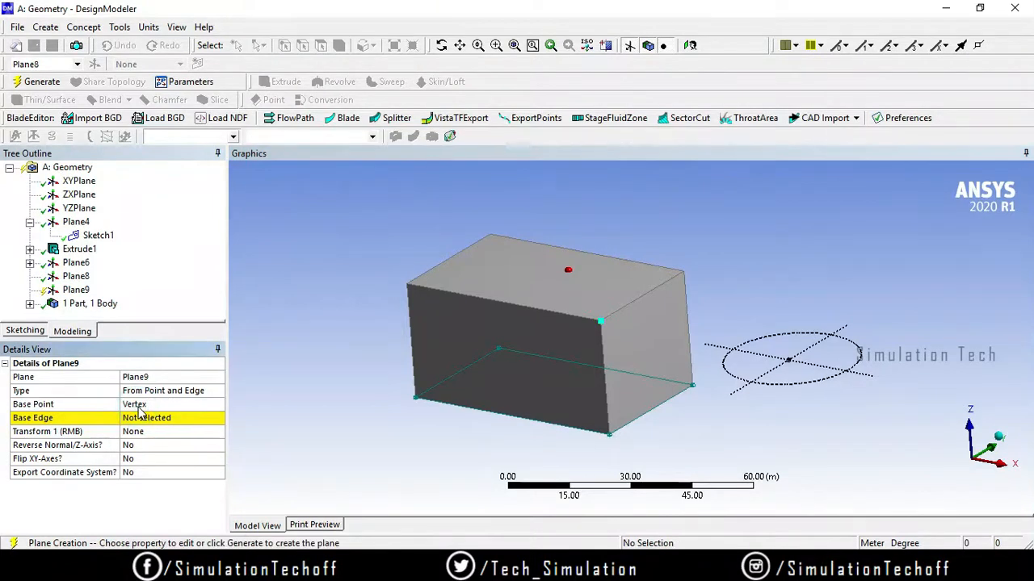
- Set the plane's base edge to the block's lower edge on the negative X side and generate the plane
{"action": "left_click", "coordinate": [142, 417]}
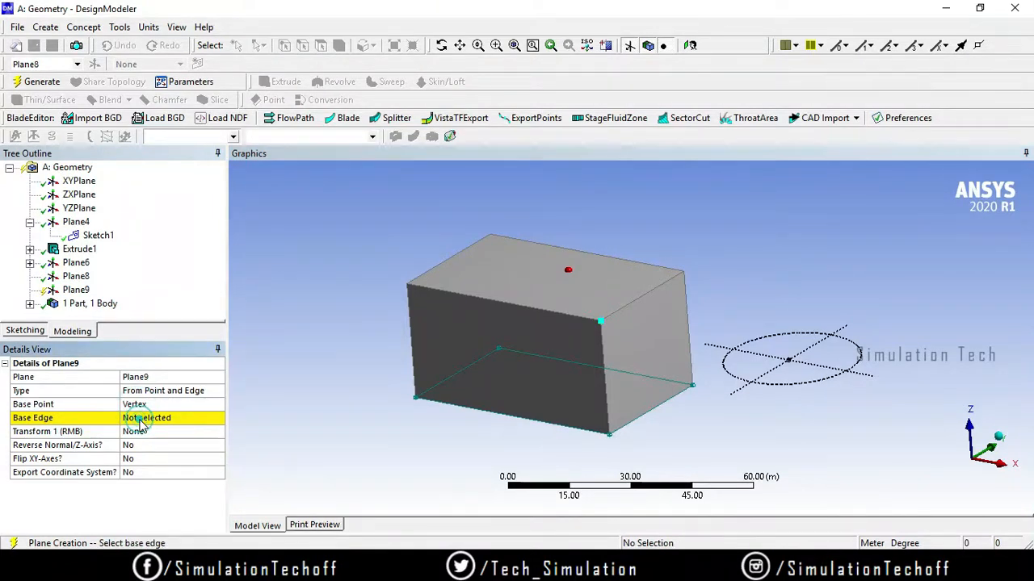
{"action": "left_click", "coordinate": [457, 256]}
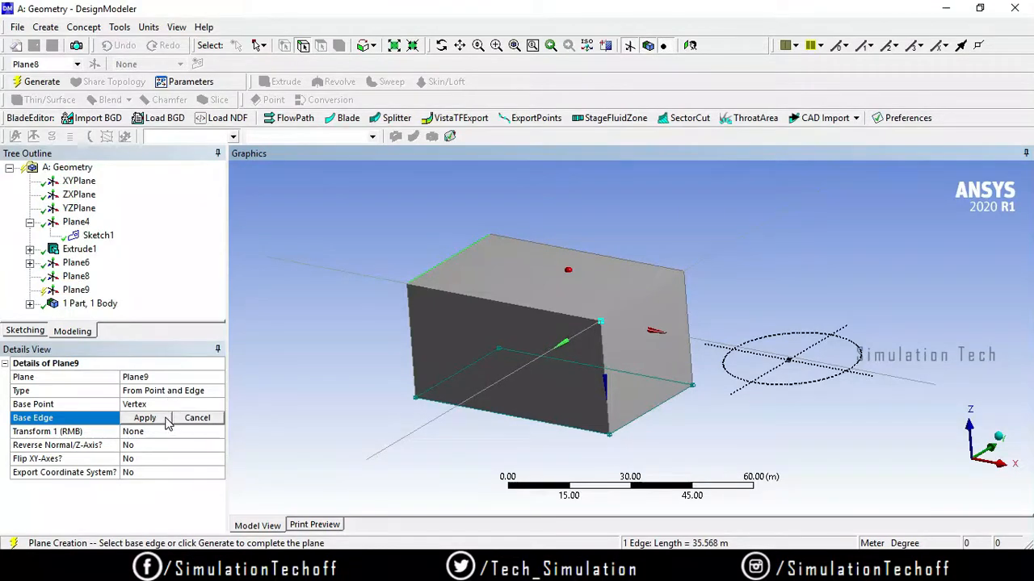
{"action": "left_click", "coordinate": [437, 387]}
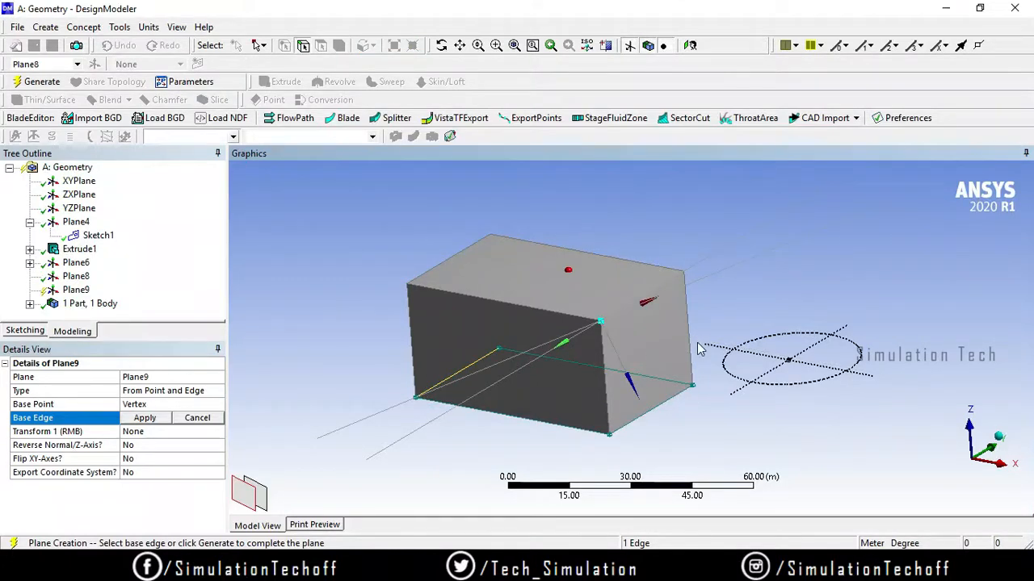
{"action": "left_click", "coordinate": [442, 46]}
{"action": "left_click_drag", "start_coordinate": [727, 323], "coordinate": [797, 319]}
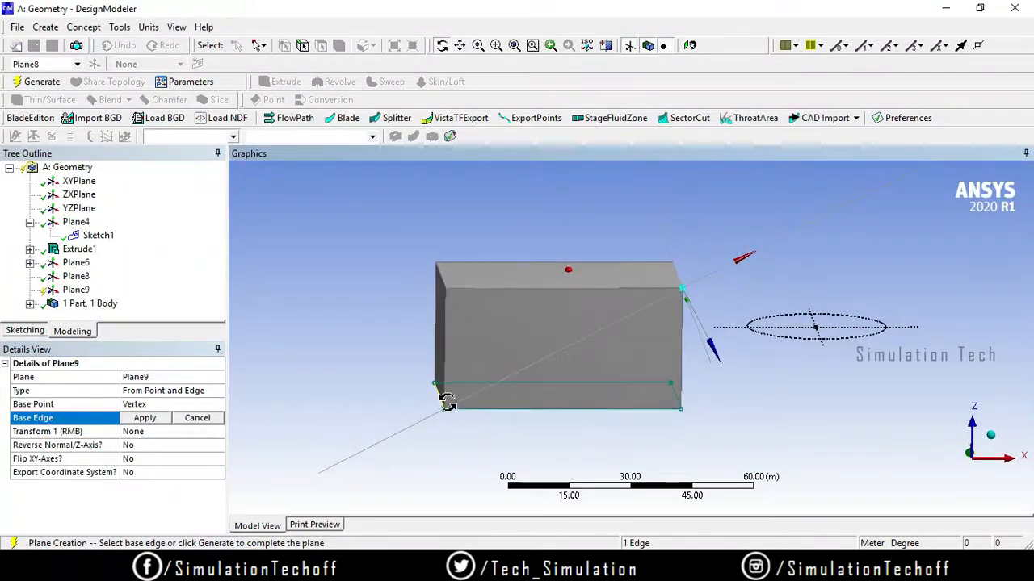
{"action": "left_click", "coordinate": [143, 418]}
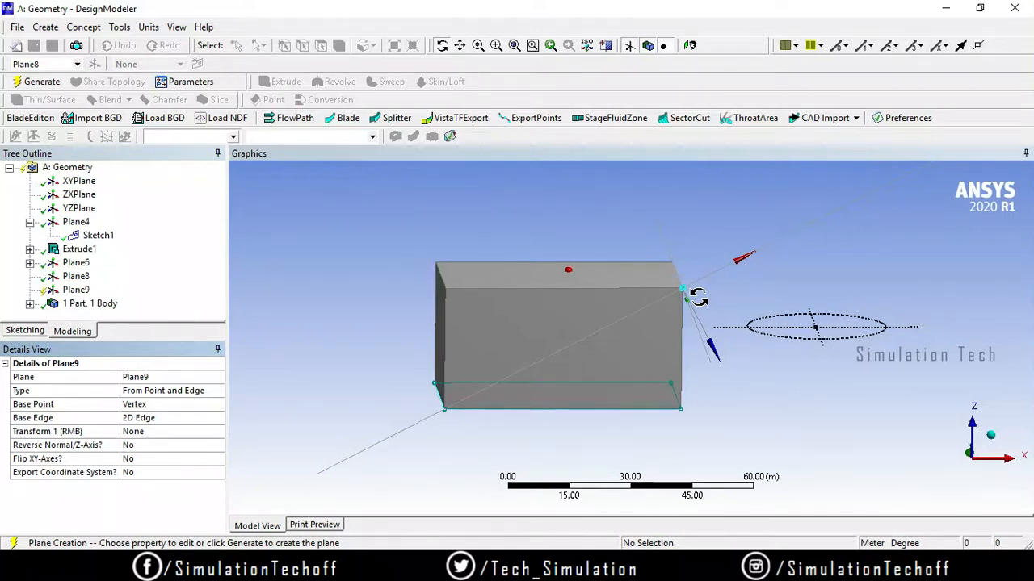
{"action": "left_click", "coordinate": [36, 82]}
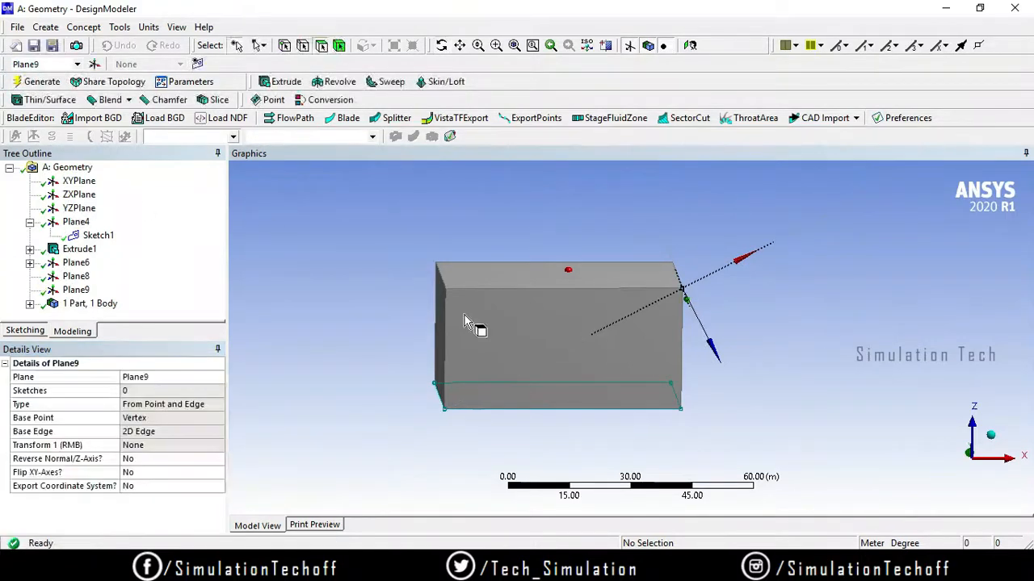
- Sketch a small circle on the new inclined plane, centred on the plane's origin at the block's corner
{"action": "left_click", "coordinate": [77, 289]}
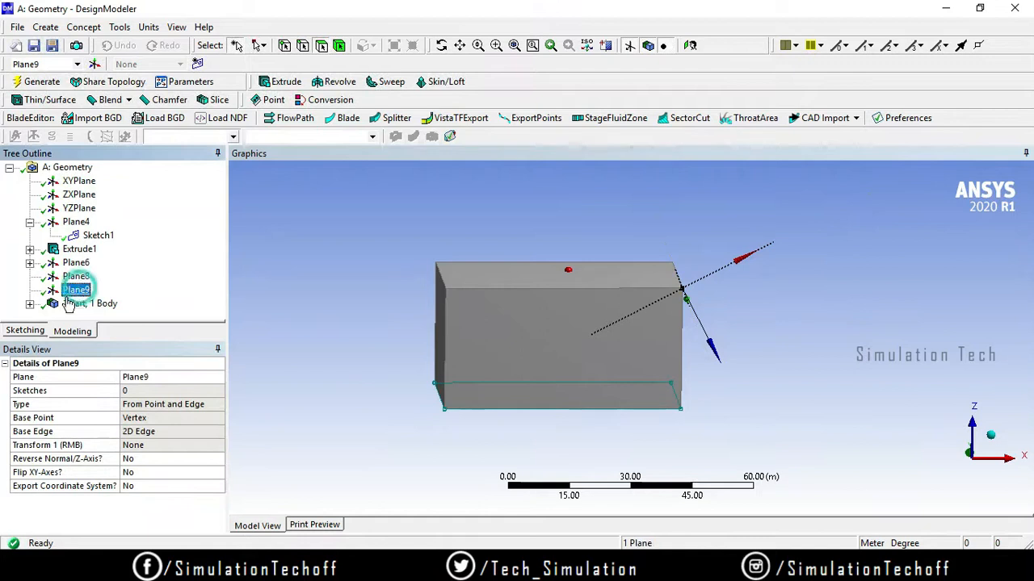
{"action": "left_click", "coordinate": [25, 331]}
{"action": "left_click", "coordinate": [32, 229]}
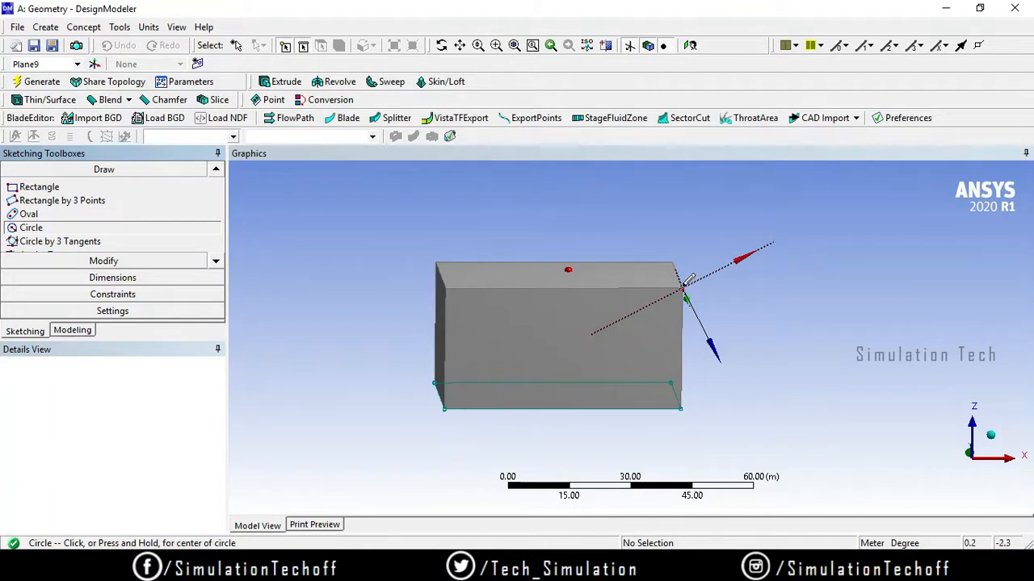
{"action": "left_click", "coordinate": [685, 283]}
{"action": "left_click", "coordinate": [702, 279]}
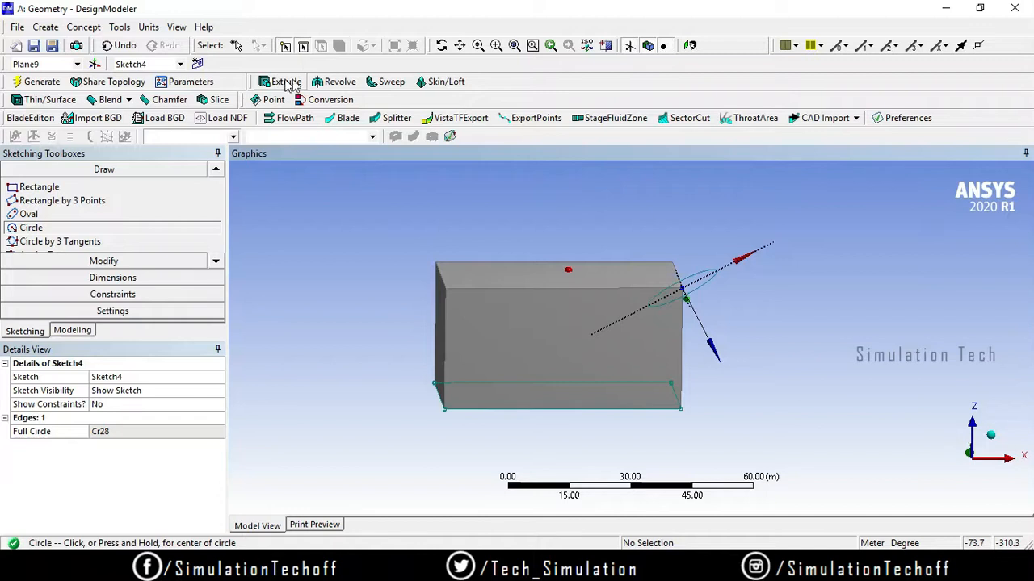
- Start an Extrude of the circle sketch and set its direction to Both - Symmetric
{"action": "left_click", "coordinate": [288, 83]}
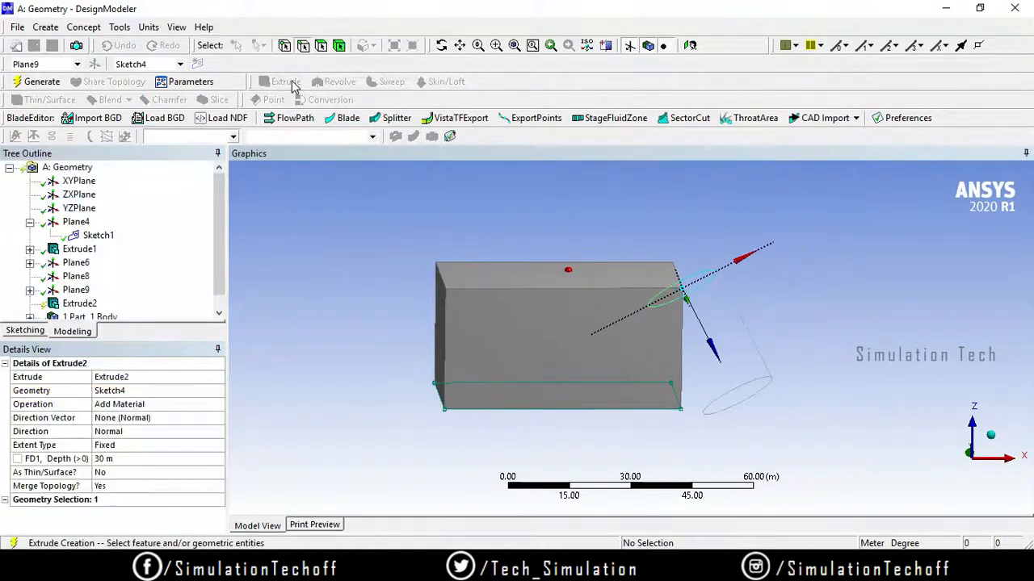
{"action": "left_click", "coordinate": [162, 418]}
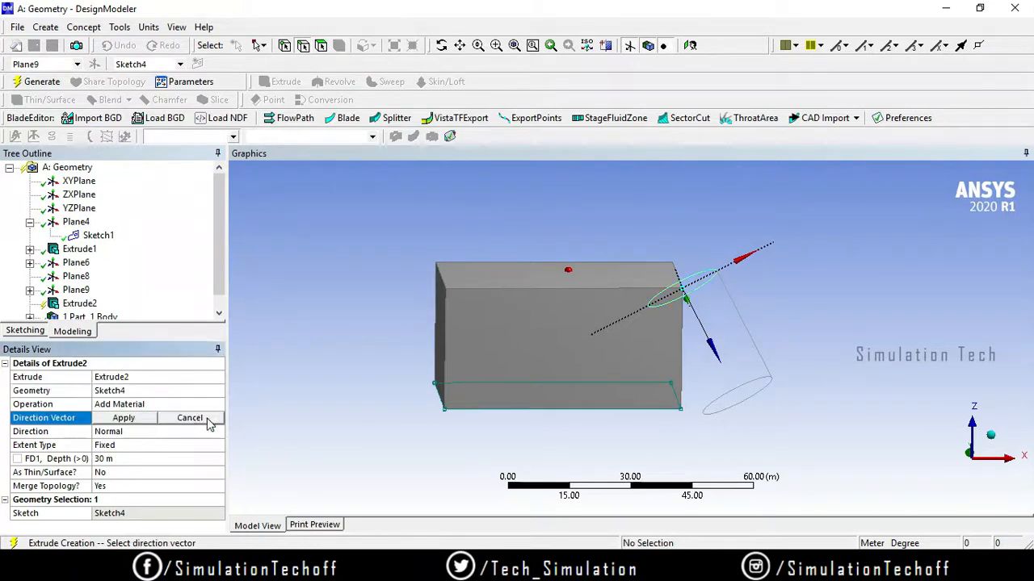
{"action": "left_click", "coordinate": [163, 432]}
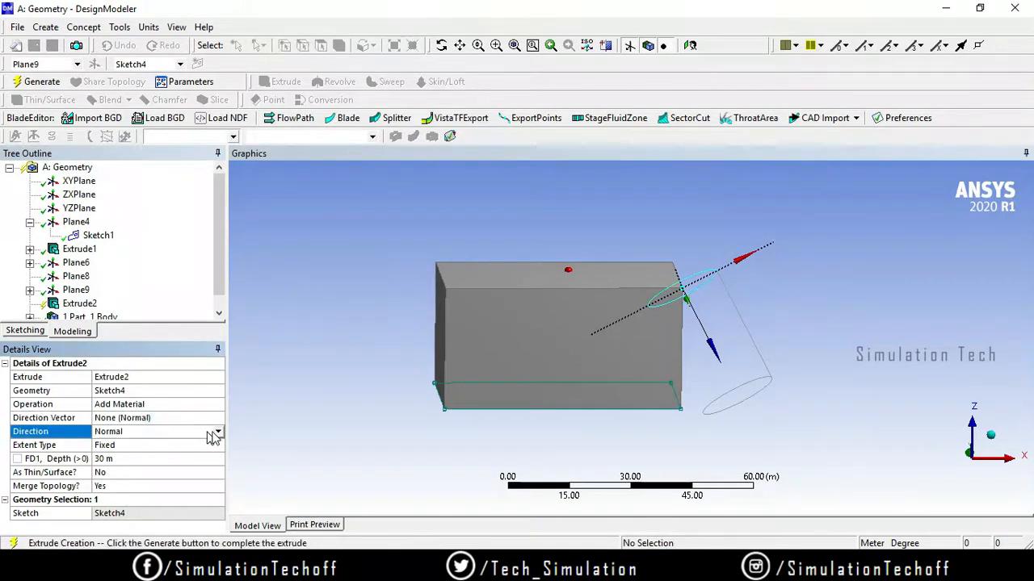
{"action": "left_click", "coordinate": [220, 433]}
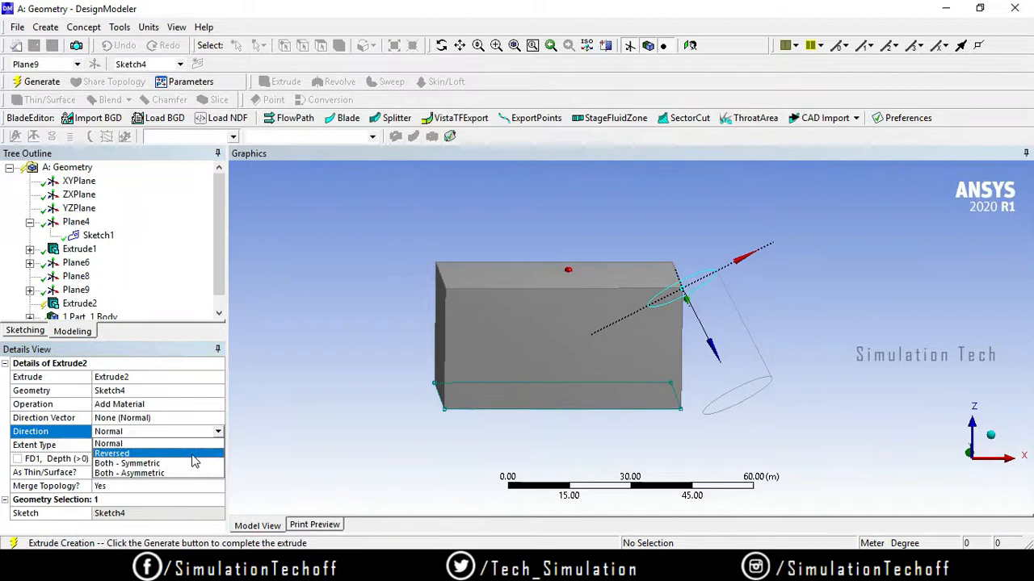
{"action": "left_click", "coordinate": [194, 462]}
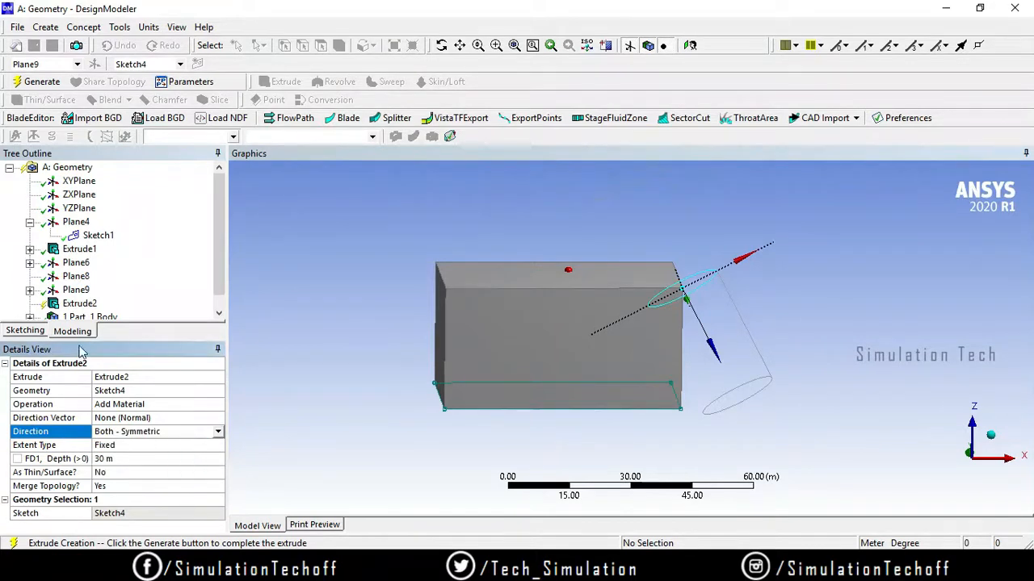
- Change the extrusion's operation to Cut Material and generate the cut through the block's corner
{"action": "left_click", "coordinate": [121, 391]}
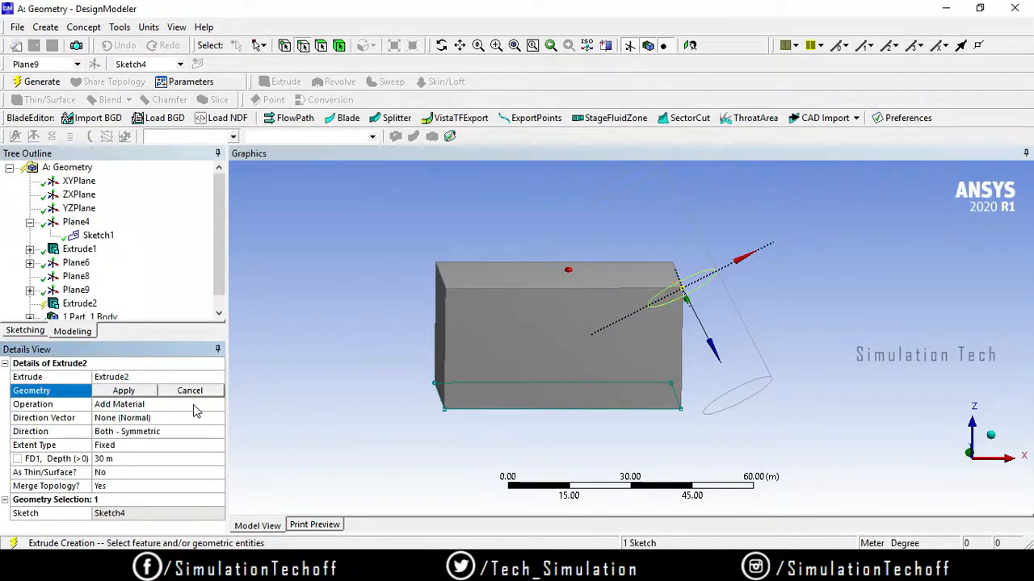
{"action": "left_click", "coordinate": [194, 407]}
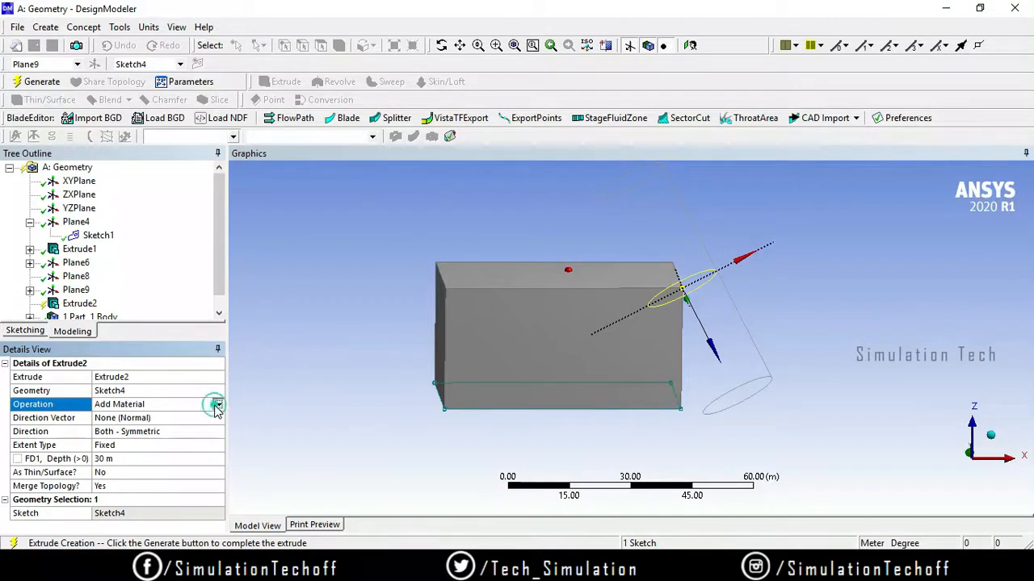
{"action": "left_click", "coordinate": [218, 404]}
{"action": "left_click", "coordinate": [188, 436]}
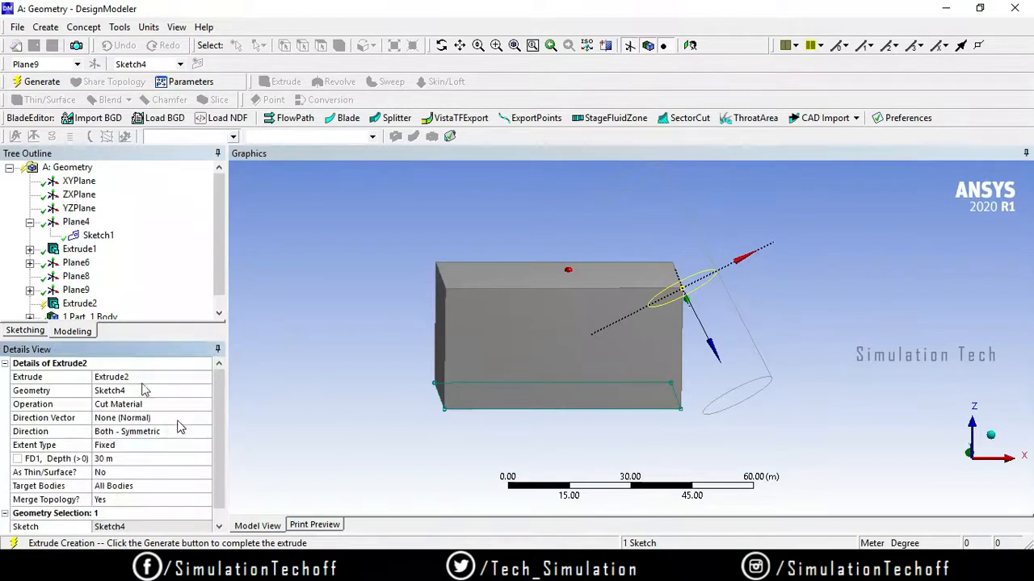
{"action": "left_click", "coordinate": [40, 80]}
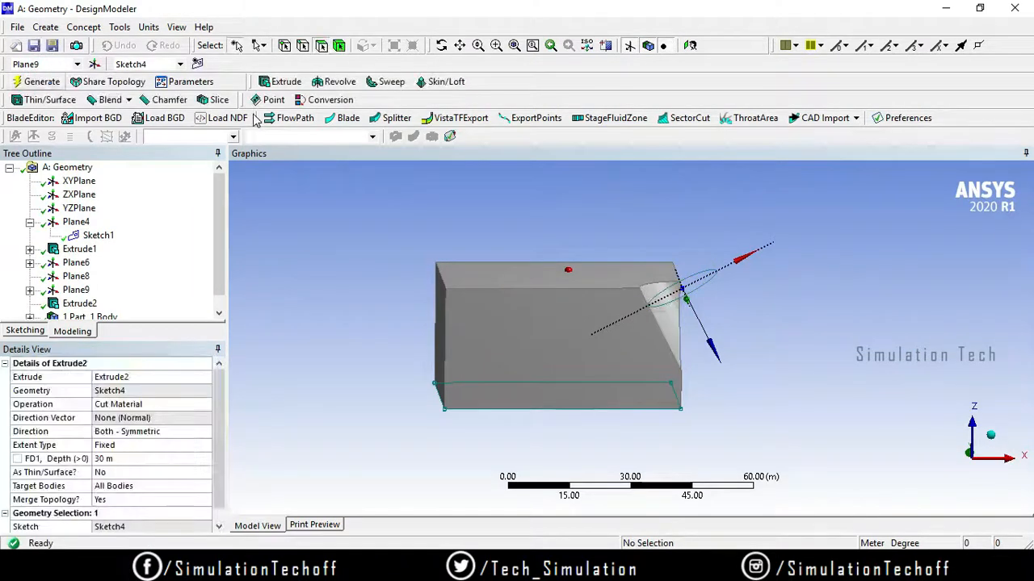
- Inspect the corner cut from several angles and start a new sketch on the block's front face
{"action": "left_click", "coordinate": [445, 46]}
{"action": "mouse_move", "coordinate": [819, 266]}
{"action": "left_mouse_down"}
{"action": "mouse_move", "coordinate": [780, 250]}
{"action": "mouse_move", "coordinate": [780, 281]}
{"action": "mouse_move", "coordinate": [824, 268]}
{"action": "mouse_move", "coordinate": [829, 292]}
{"action": "mouse_move", "coordinate": [778, 259]}
{"action": "mouse_move", "coordinate": [796, 272]}
{"action": "mouse_move", "coordinate": [814, 267]}
{"action": "mouse_move", "coordinate": [797, 265]}
{"action": "mouse_move", "coordinate": [813, 282]}
{"action": "mouse_move", "coordinate": [792, 261]}
{"action": "mouse_move", "coordinate": [799, 269]}
{"action": "left_mouse_up"}
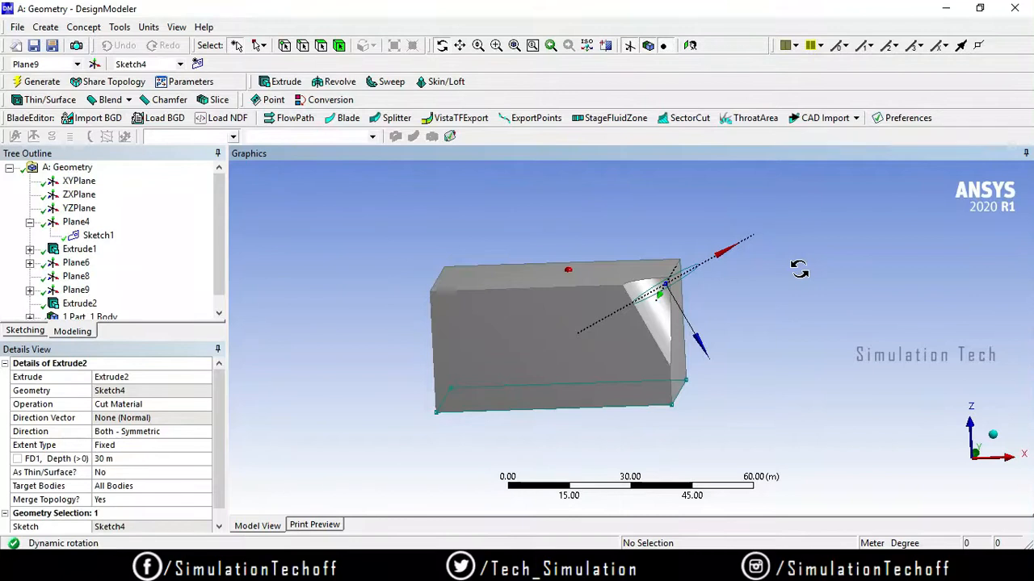
{"action": "left_click_drag", "start_coordinate": [798, 269], "coordinate": [784, 288]}
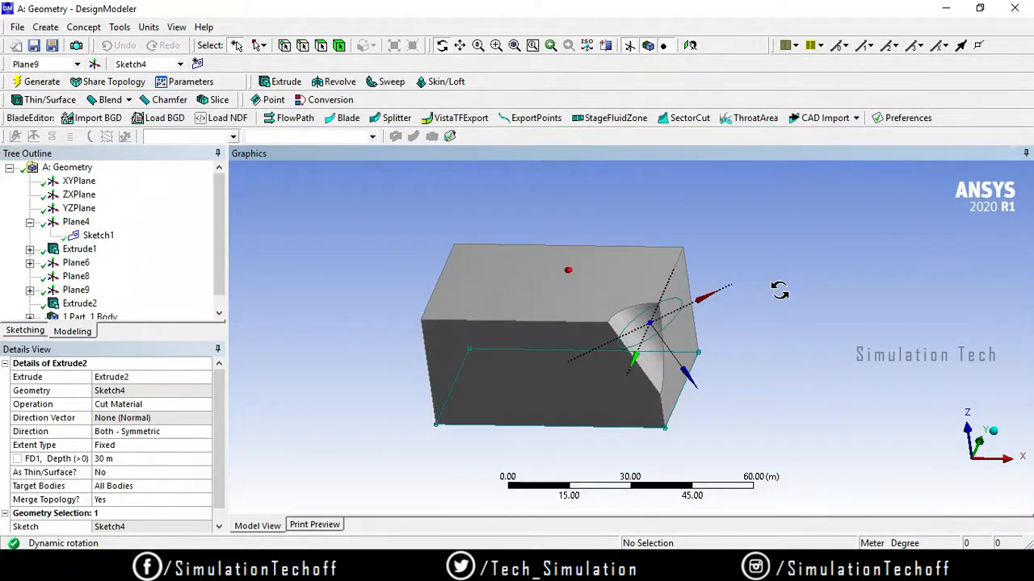
{"action": "left_click_drag", "start_coordinate": [779, 291], "coordinate": [825, 366]}
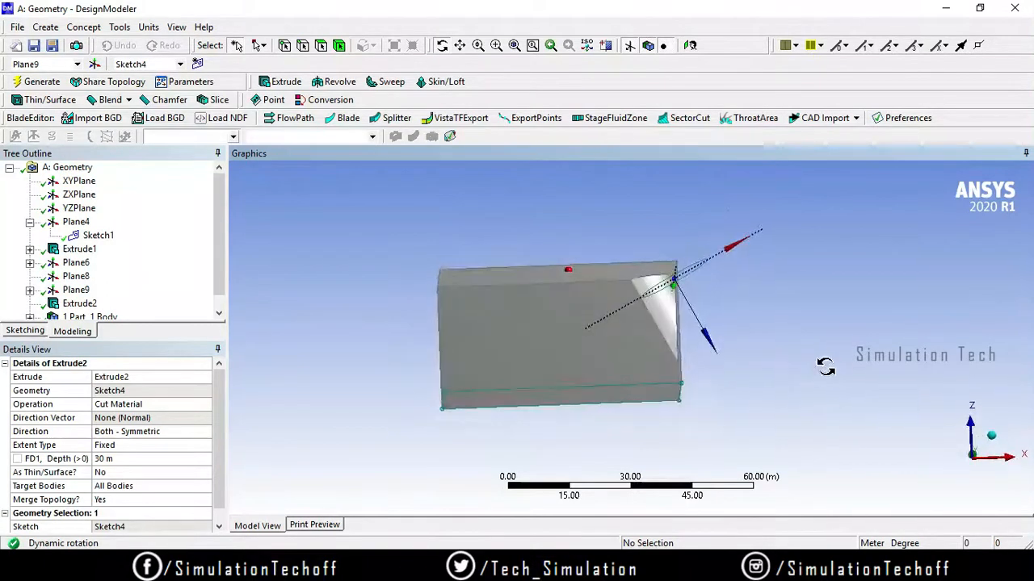
{"action": "left_click", "coordinate": [321, 47]}
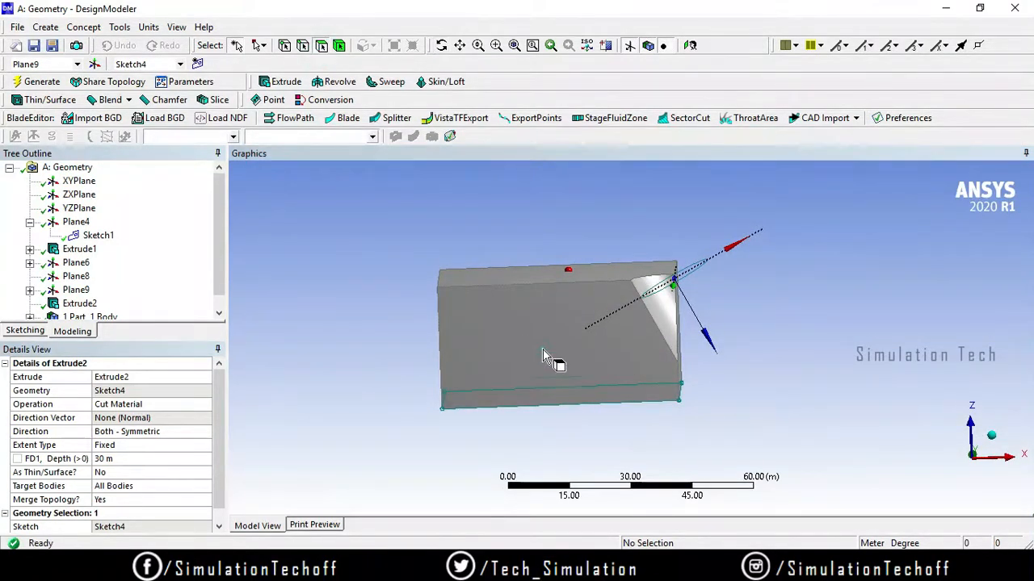
{"action": "left_click", "coordinate": [542, 353]}
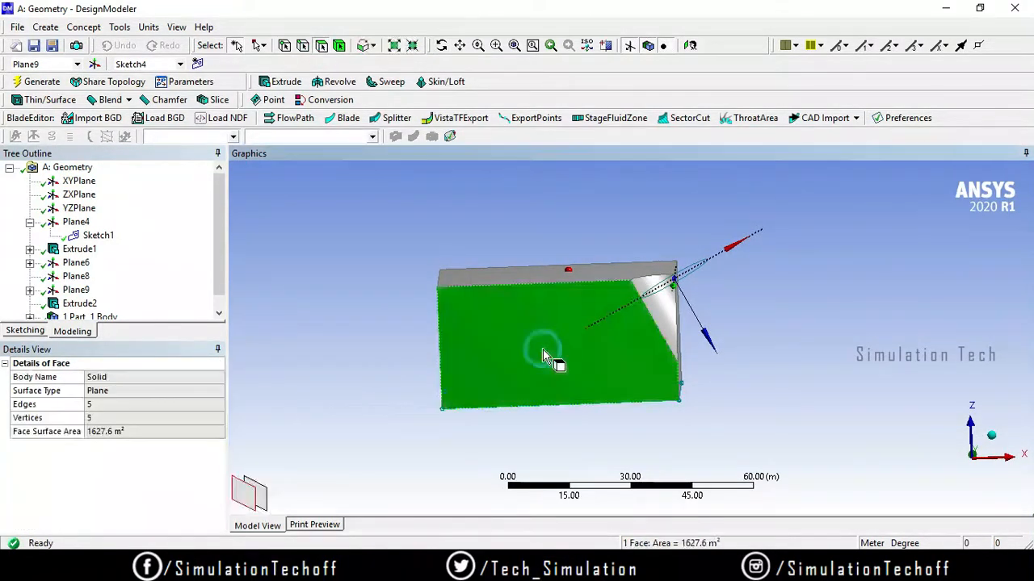
{"action": "left_click", "coordinate": [31, 332]}
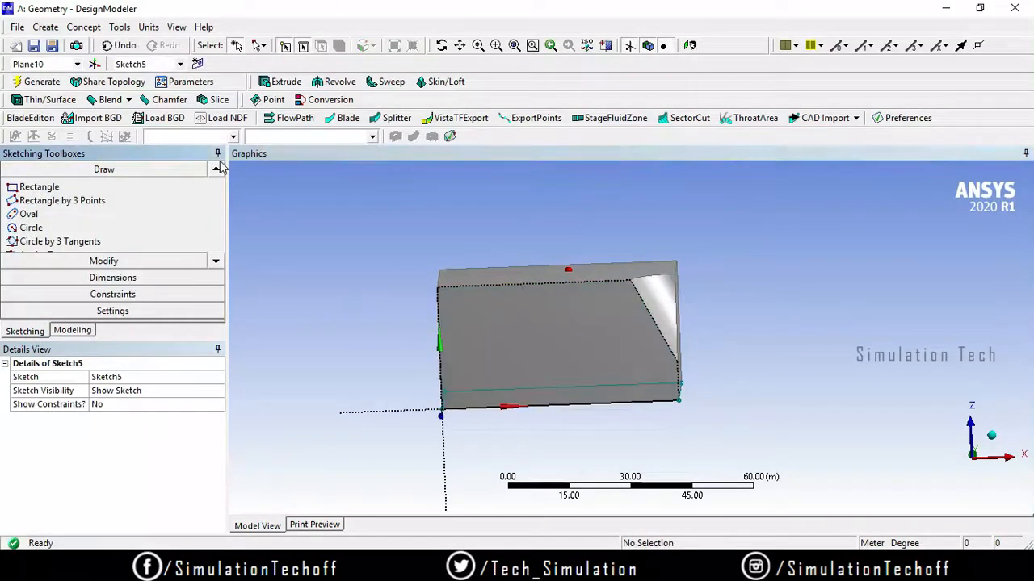
- Sketch a vertical line from inside the front face to a point above the block's top edge
{"action": "left_click", "coordinate": [216, 169]}
{"action": "left_click", "coordinate": [217, 169]}
{"action": "left_click", "coordinate": [216, 169]}
{"action": "left_click", "coordinate": [217, 169]}
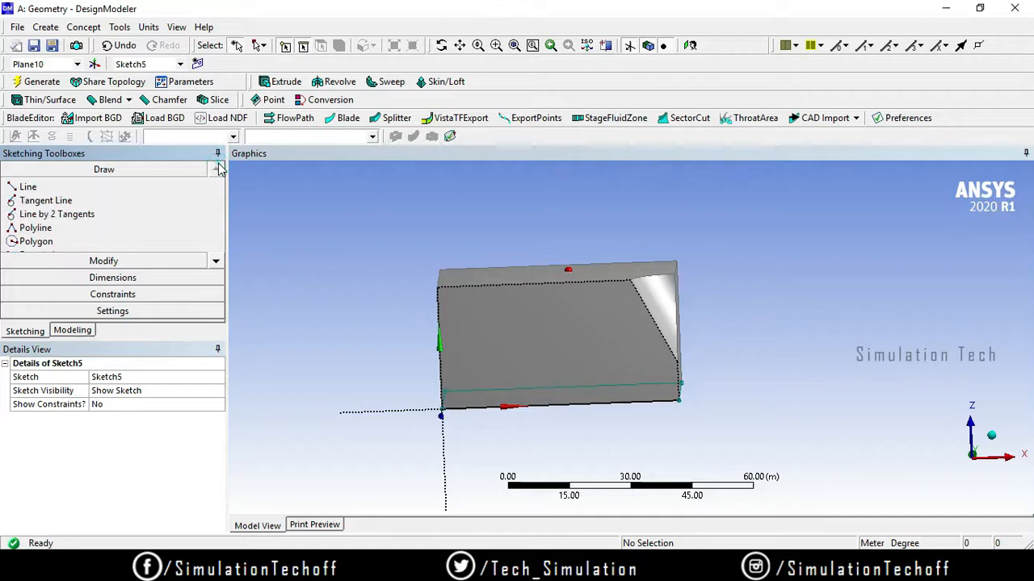
{"action": "left_click", "coordinate": [98, 187]}
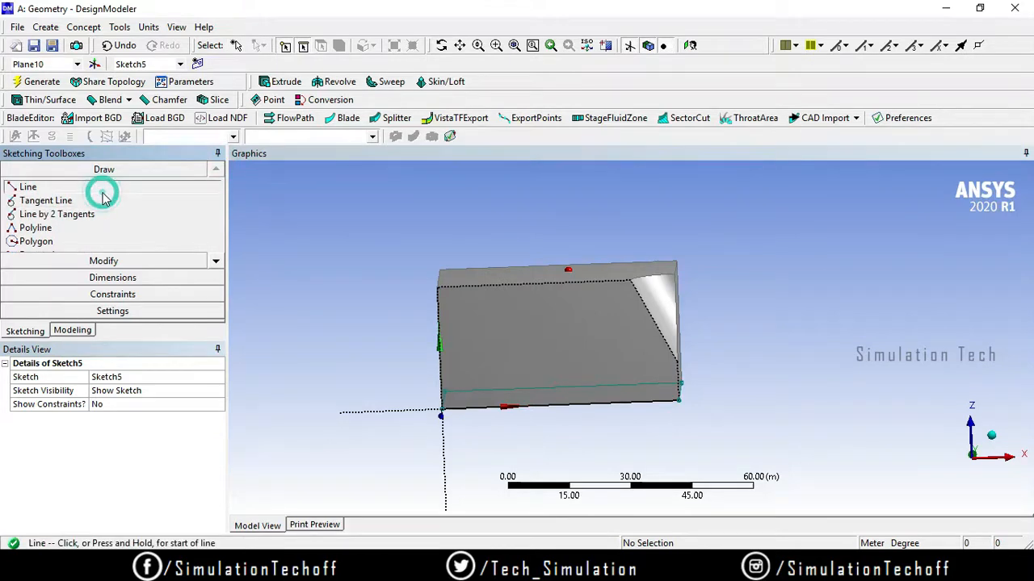
{"action": "left_click", "coordinate": [536, 355]}
{"action": "left_click", "coordinate": [529, 179]}
{"action": "left_click", "coordinate": [529, 179]}
{"action": "key", "text": "Escape"}
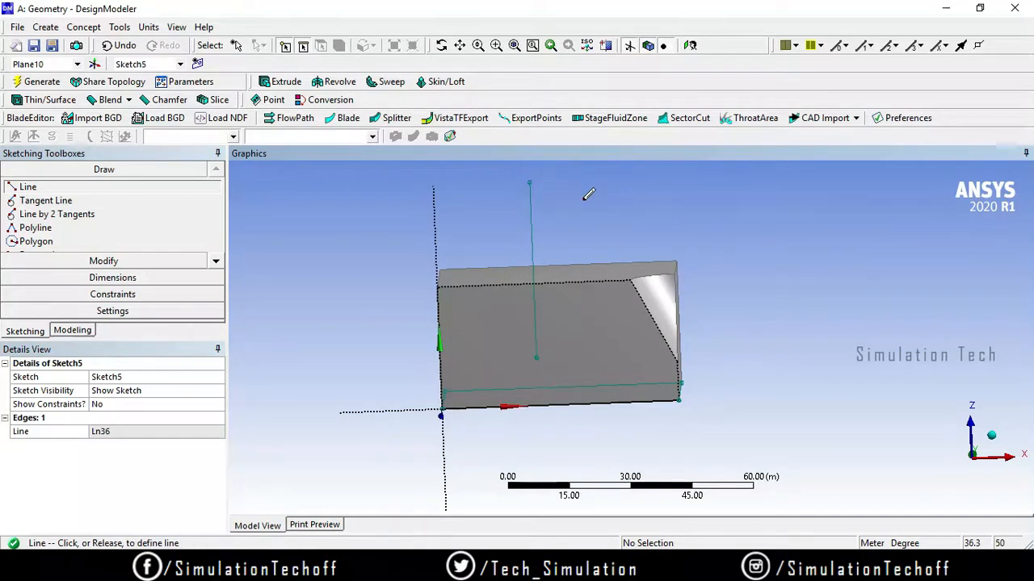
- Start a new plane and set its type to From Point and Normal, with the block in isometric view
{"action": "left_click", "coordinate": [990, 440]}
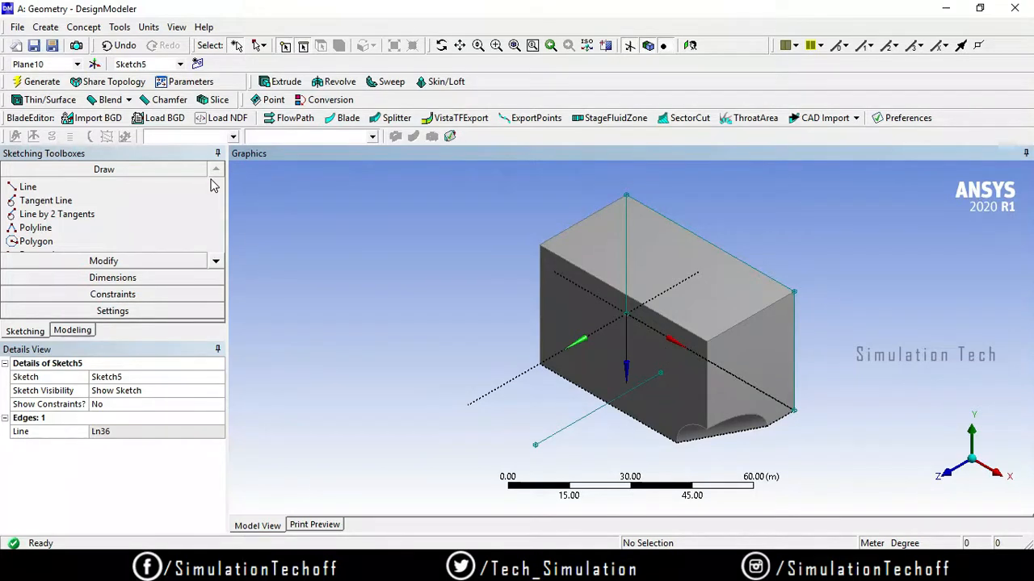
{"action": "left_click", "coordinate": [93, 65]}
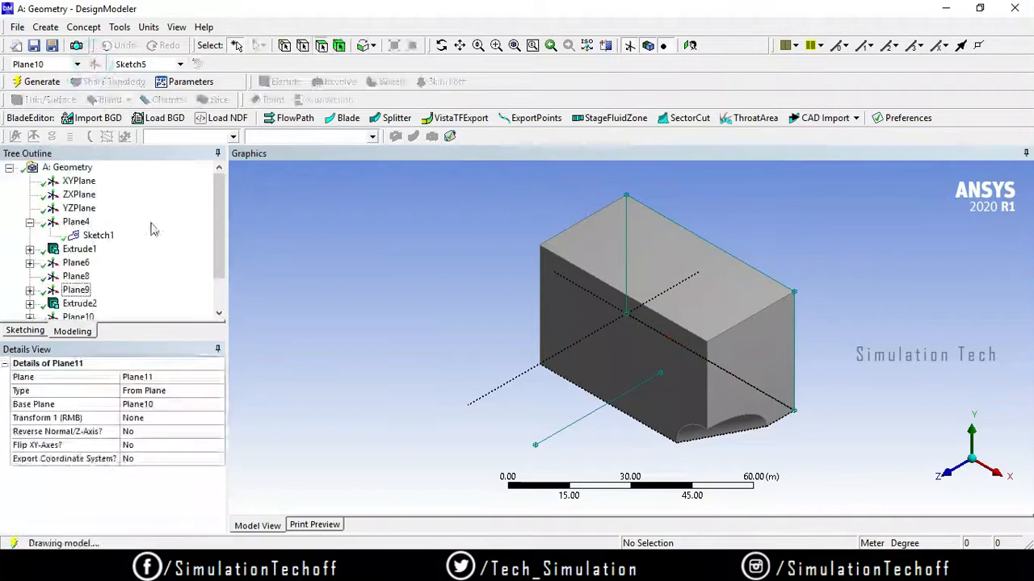
{"action": "scroll", "coordinate": [214, 258], "scroll_direction": "down", "scroll_amount": 1}
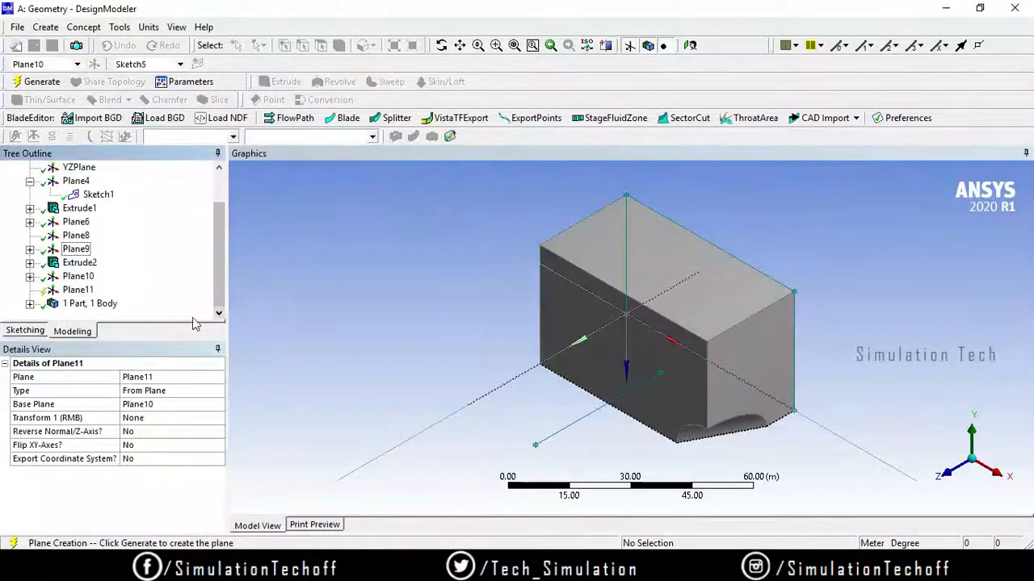
{"action": "left_click", "coordinate": [166, 392]}
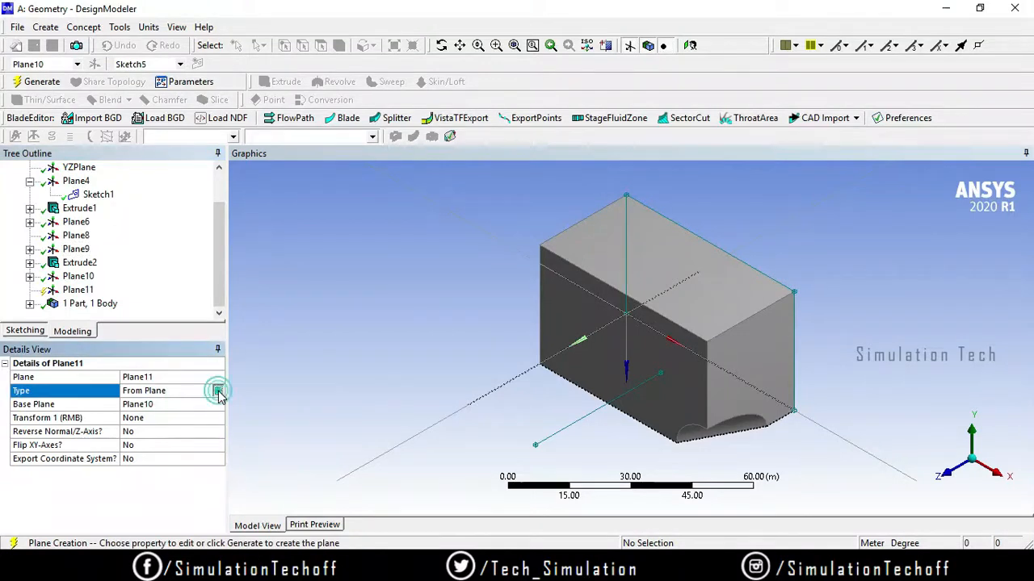
{"action": "left_click", "coordinate": [217, 391]}
{"action": "left_click", "coordinate": [203, 452]}
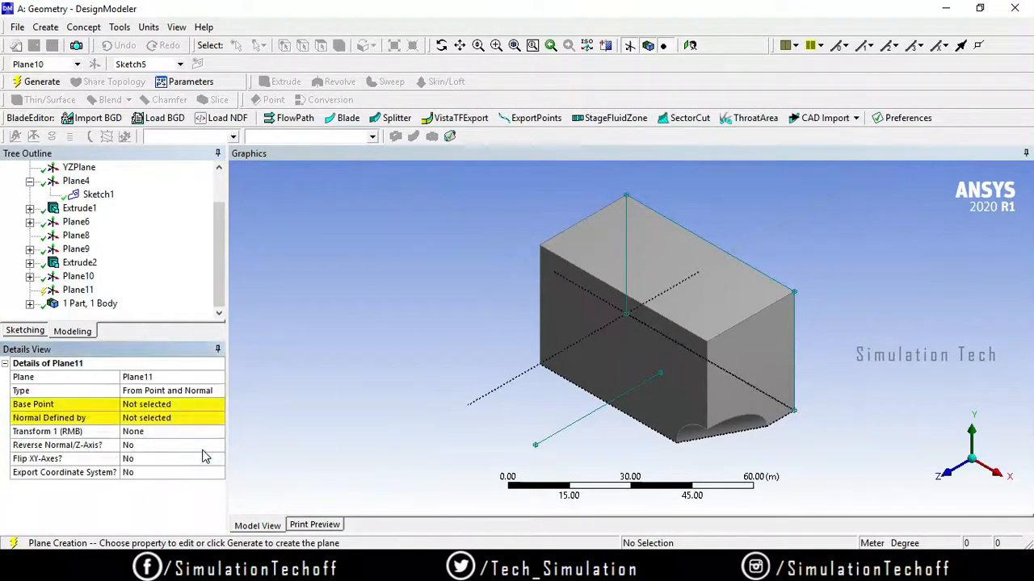
- Set the plane's base point to the end of the sketched line that lies outside the block
{"action": "left_click", "coordinate": [154, 404]}
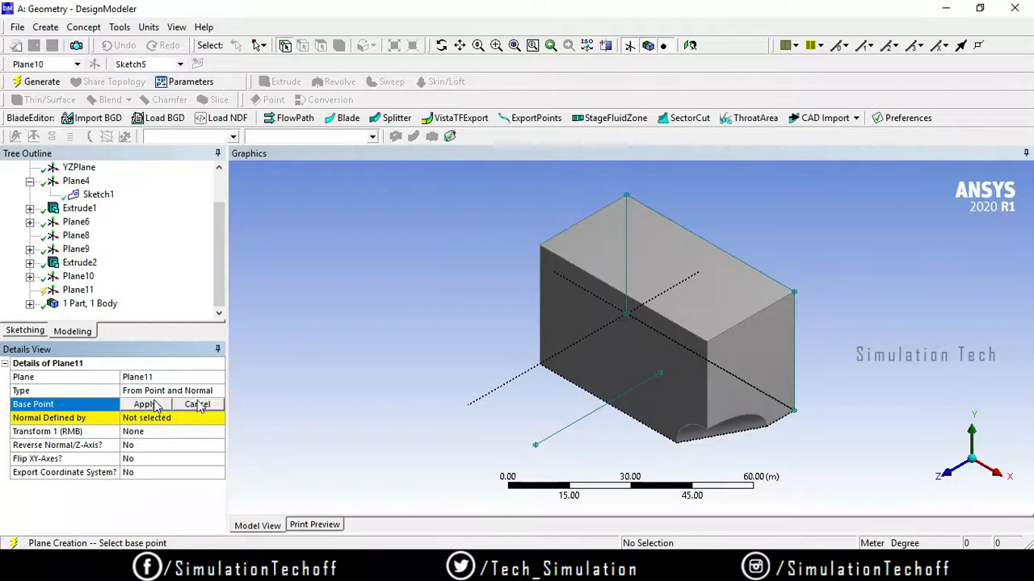
{"action": "left_click", "coordinate": [536, 446]}
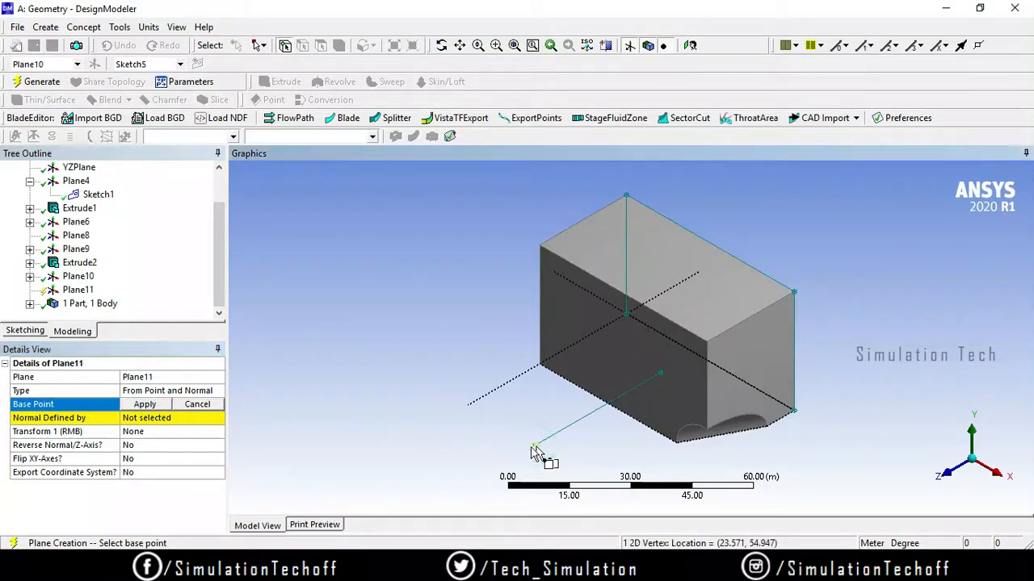
{"action": "left_click", "coordinate": [139, 407]}
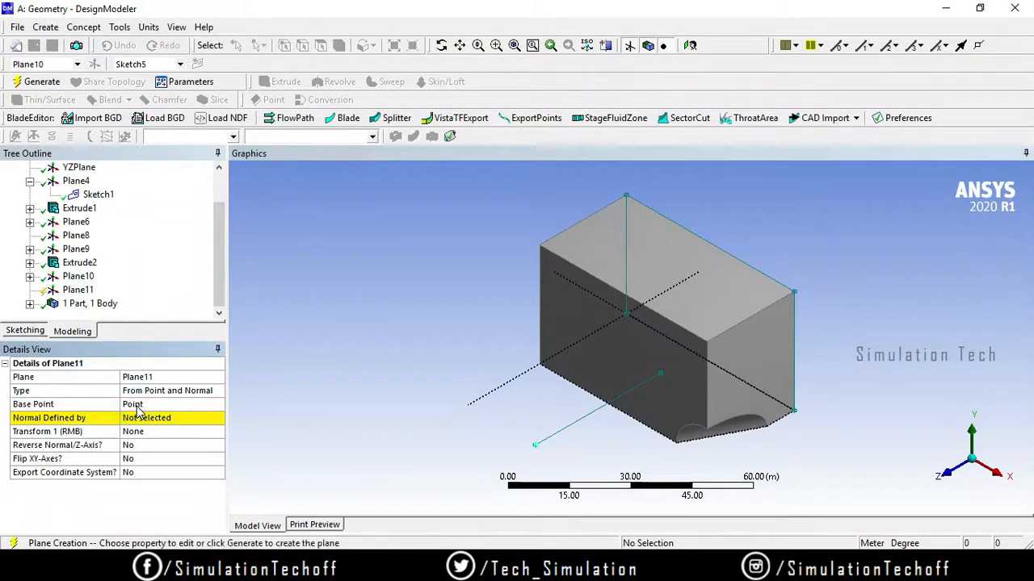
- Define the plane's normal by the sketched line in front of the block and generate the plane
{"action": "left_click", "coordinate": [142, 421]}
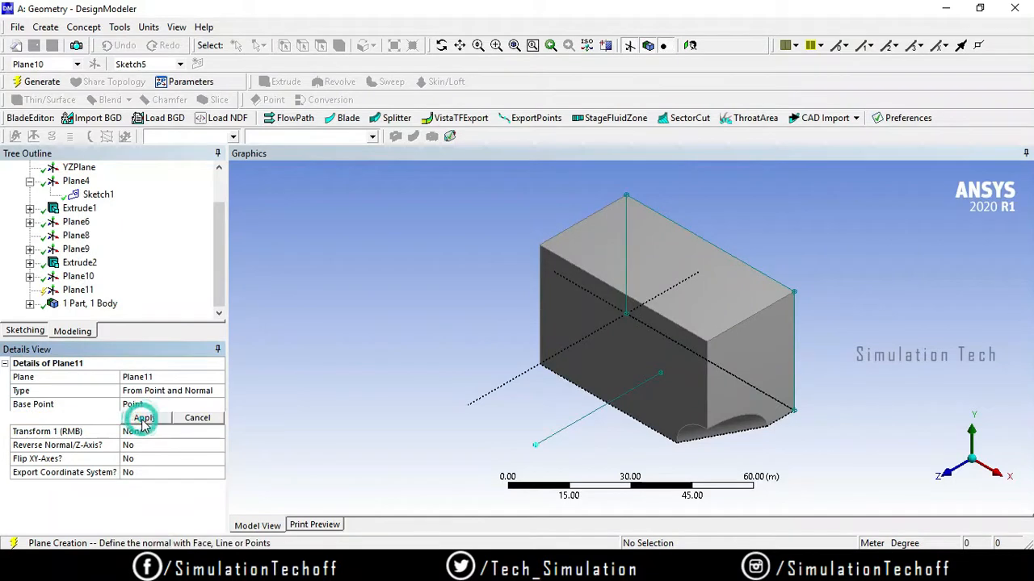
{"action": "left_click", "coordinate": [599, 413]}
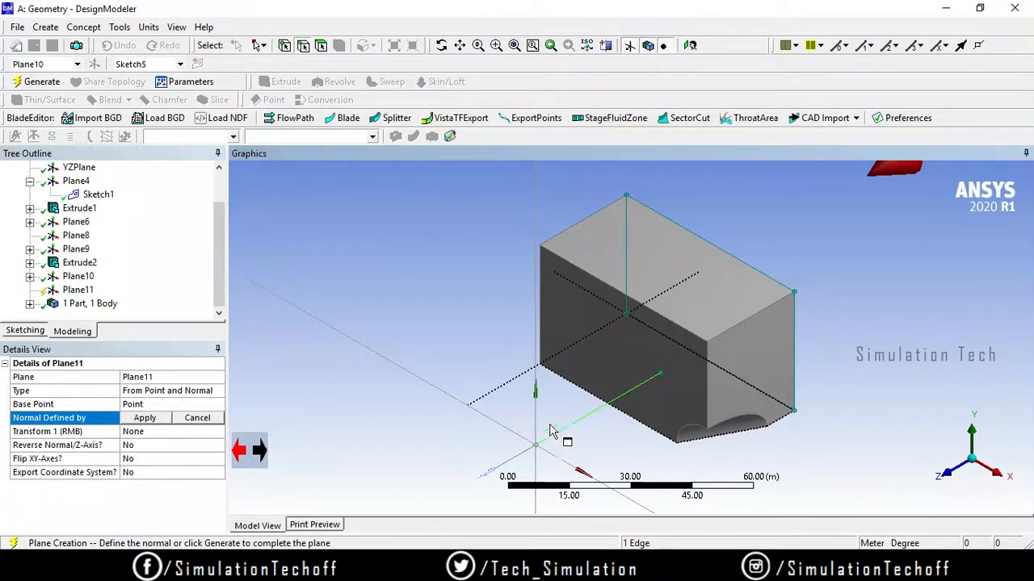
{"action": "left_click", "coordinate": [143, 419]}
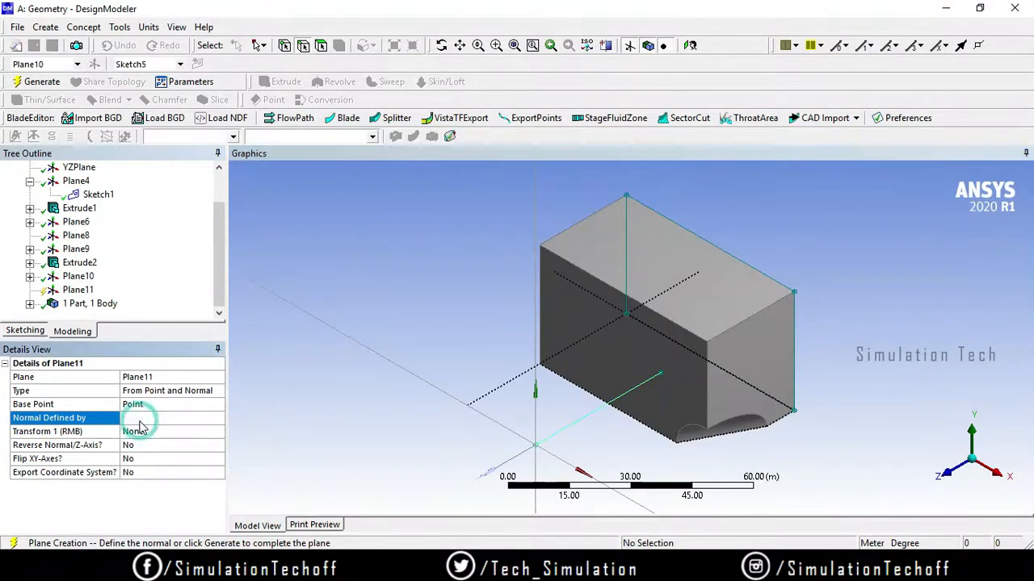
{"action": "left_click", "coordinate": [37, 83]}
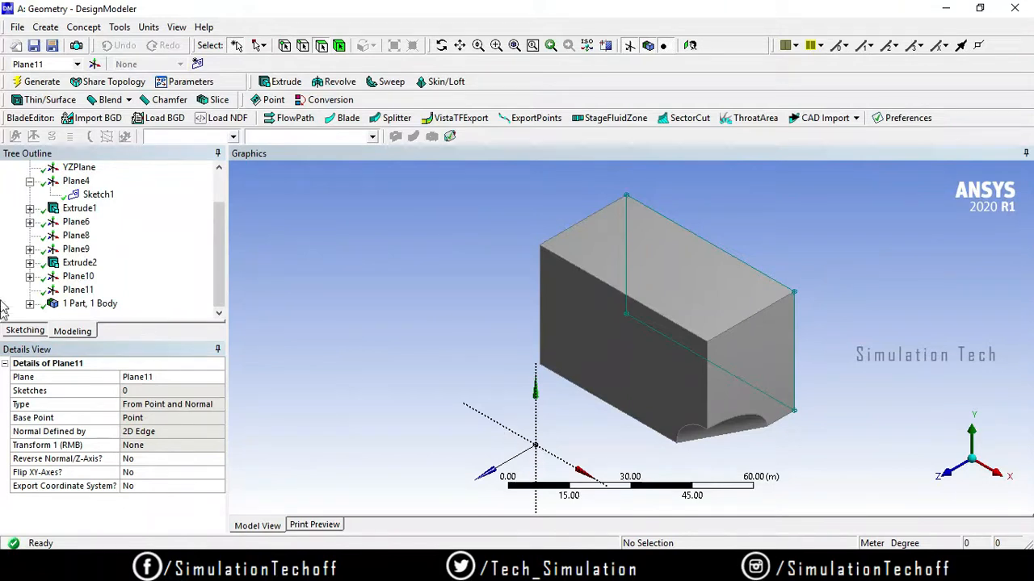
- Set the sketch containing the line to always show and select the point-and-normal plane to view them together
{"action": "left_click", "coordinate": [30, 276]}
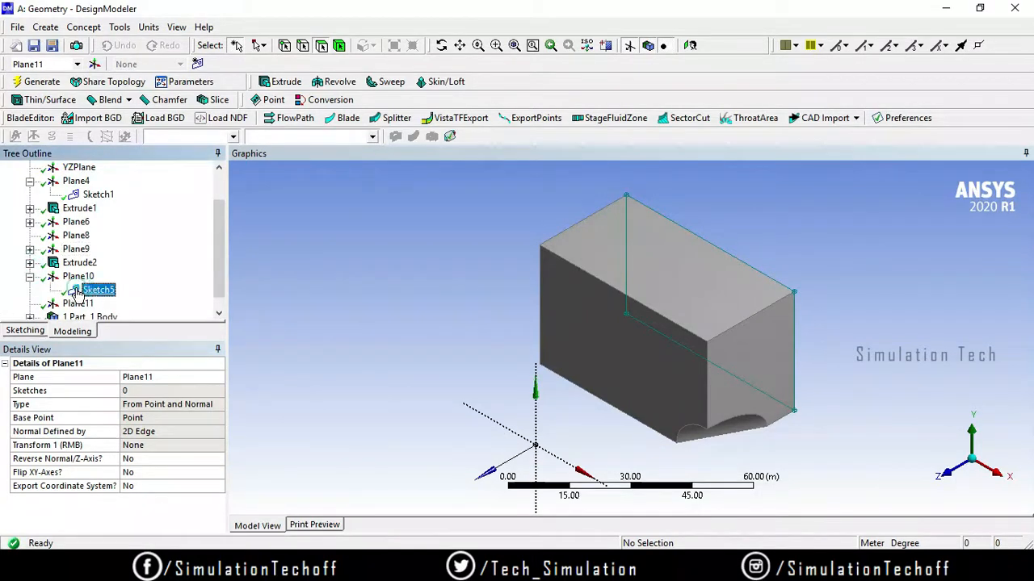
{"action": "left_click", "coordinate": [89, 290]}
{"action": "right_click", "coordinate": [85, 292]}
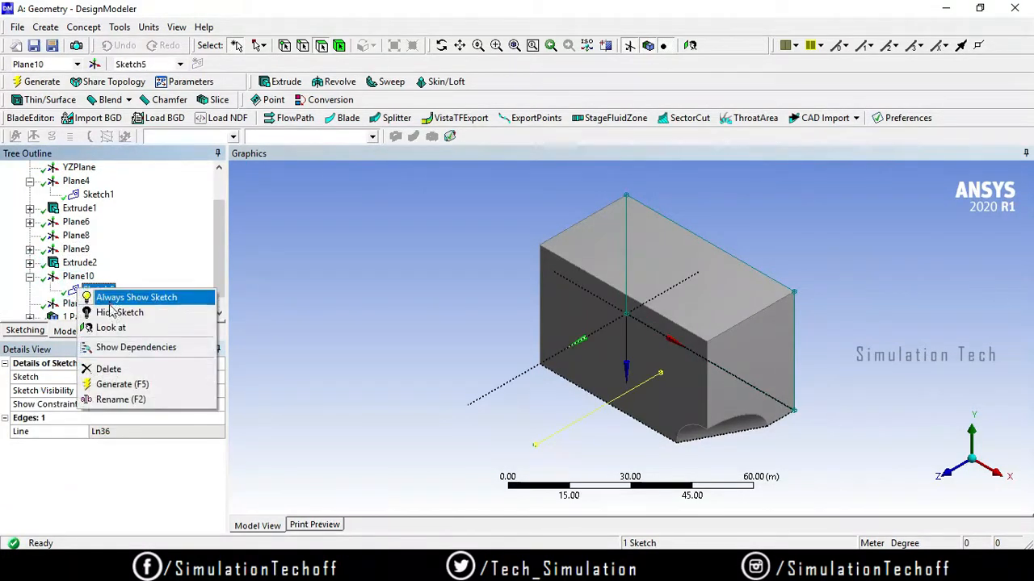
{"action": "left_click", "coordinate": [95, 298]}
{"action": "left_click", "coordinate": [79, 304]}
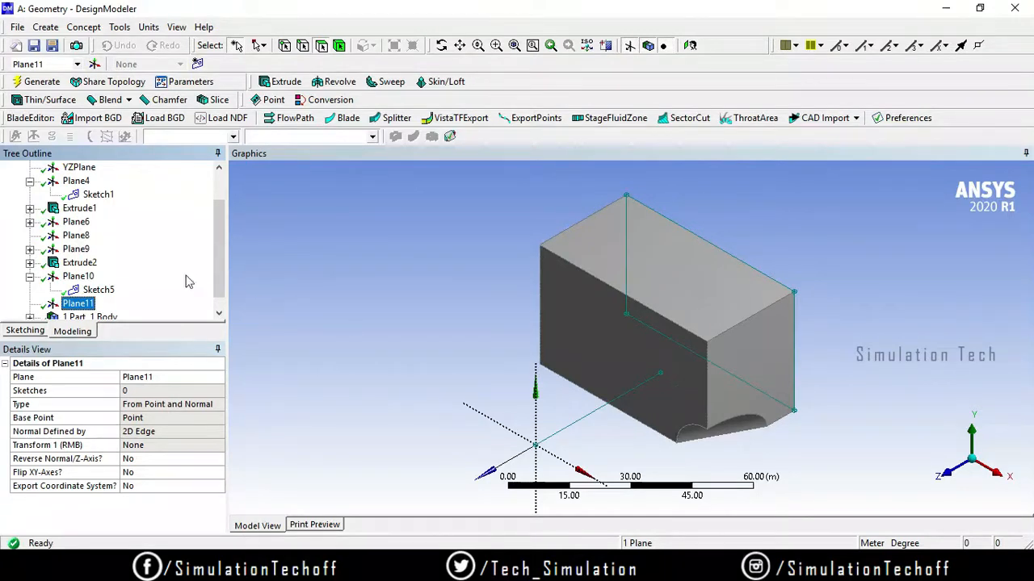
{"action": "scroll", "coordinate": [216, 243], "scroll_direction": "down", "scroll_amount": 1}
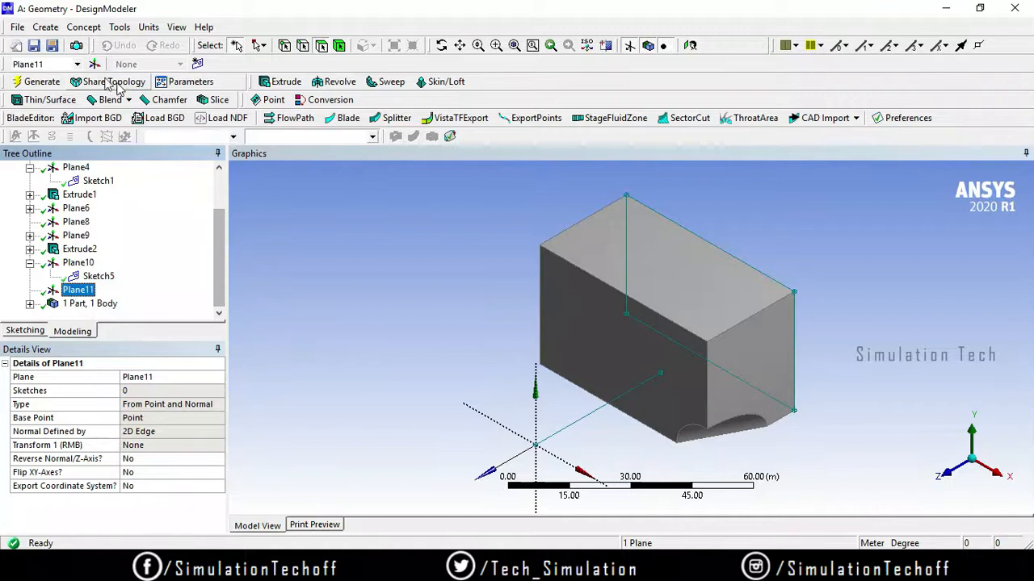
- Start a new plane and set its type to From Three Points
{"action": "left_click", "coordinate": [95, 64]}
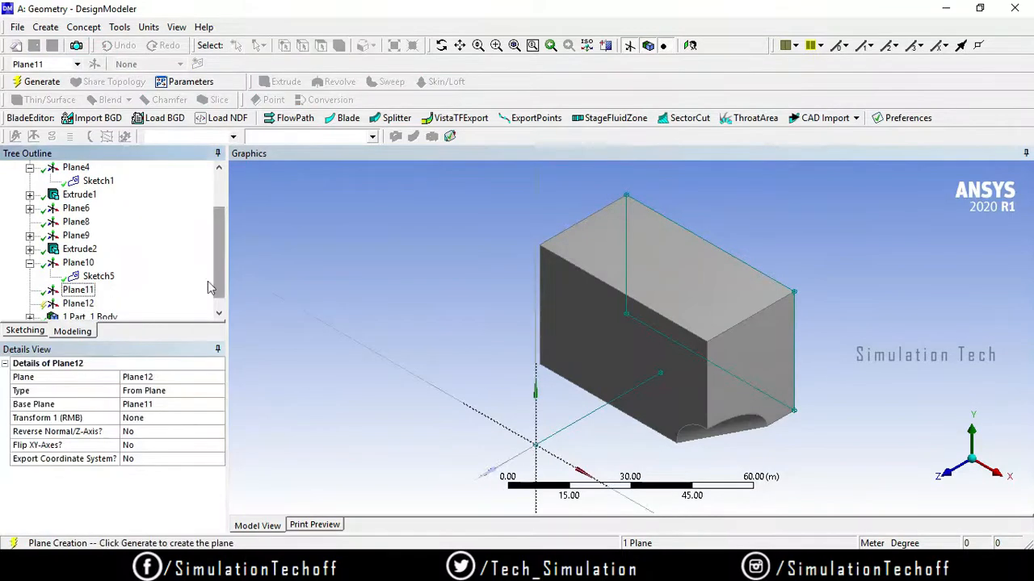
{"action": "left_click", "coordinate": [74, 304]}
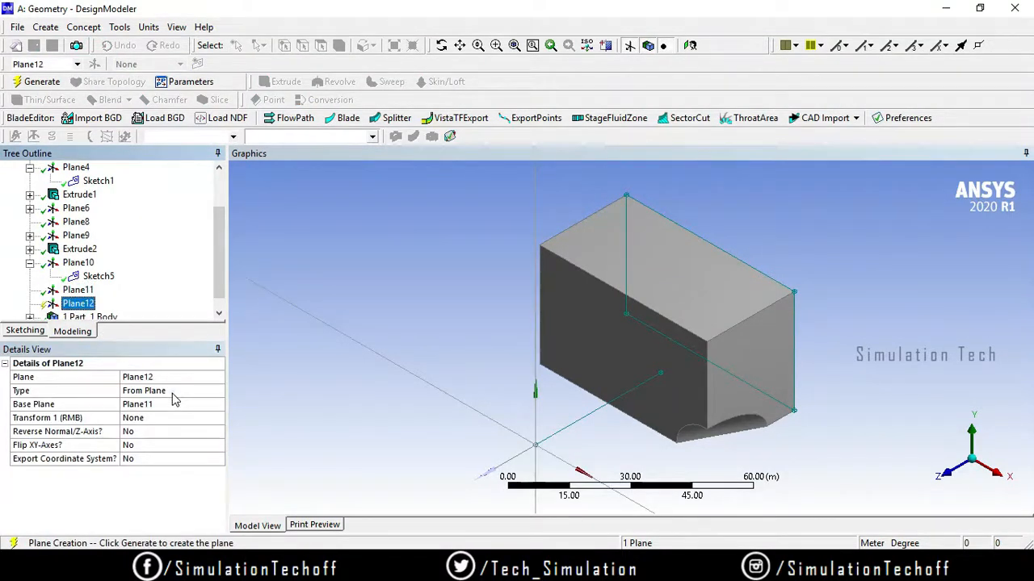
{"action": "left_click", "coordinate": [204, 391]}
{"action": "left_click", "coordinate": [217, 393]}
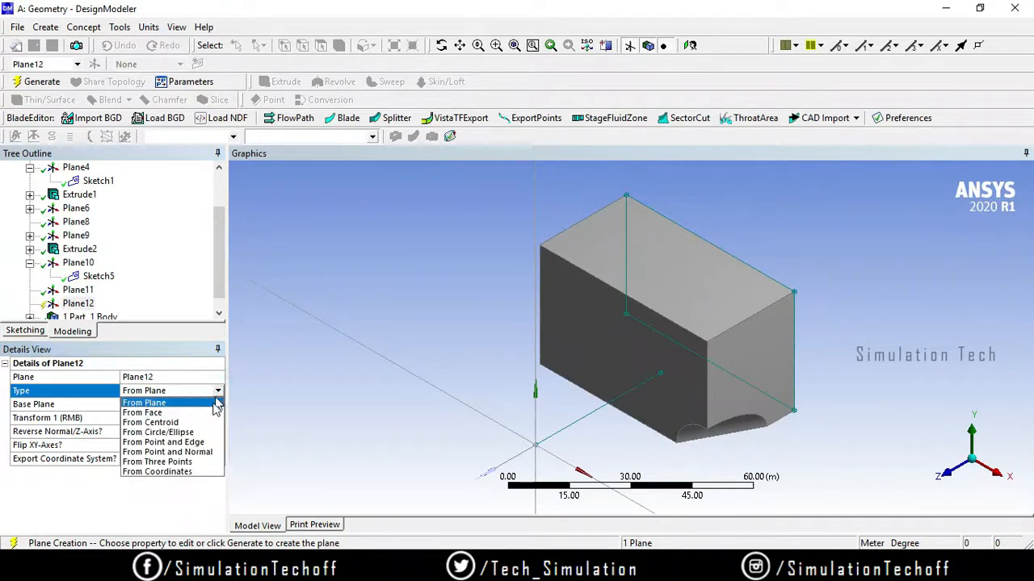
{"action": "left_click", "coordinate": [193, 462]}
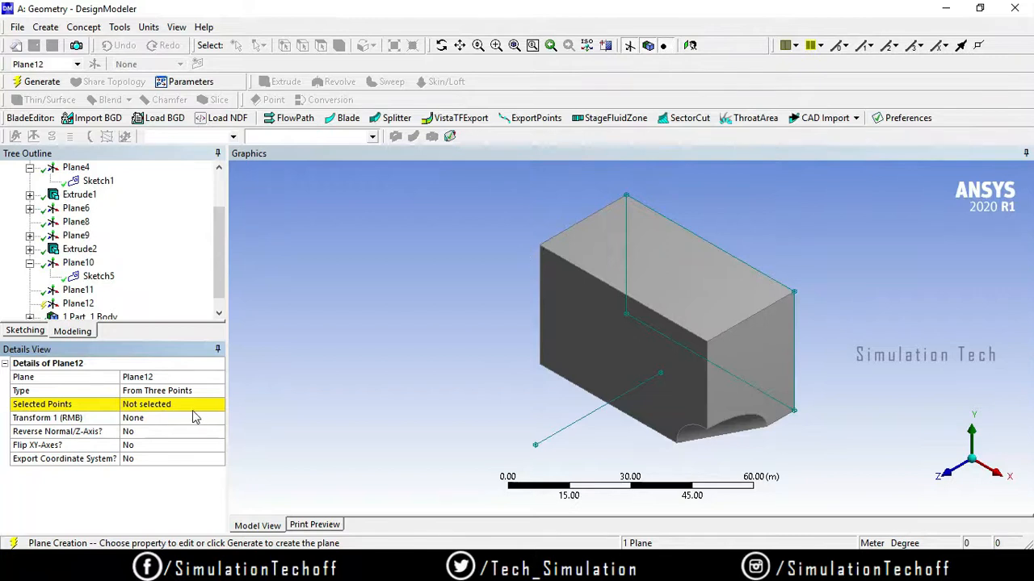
- Pick three corners of the block's top face in order: front-left as origin, back-left for X axis, back-right for Y axis
{"action": "left_click", "coordinate": [154, 404]}
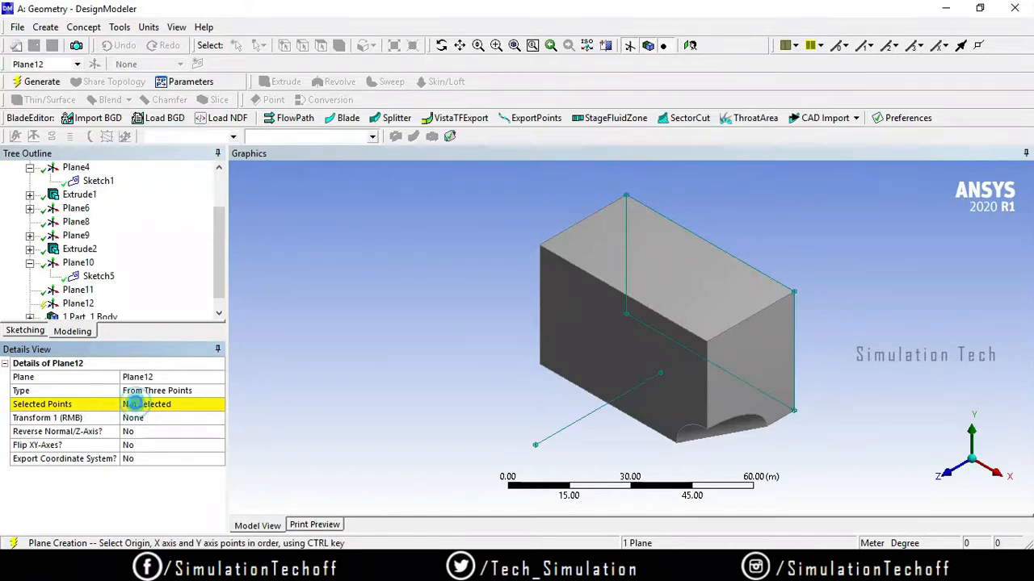
{"action": "left_click", "coordinate": [540, 246]}
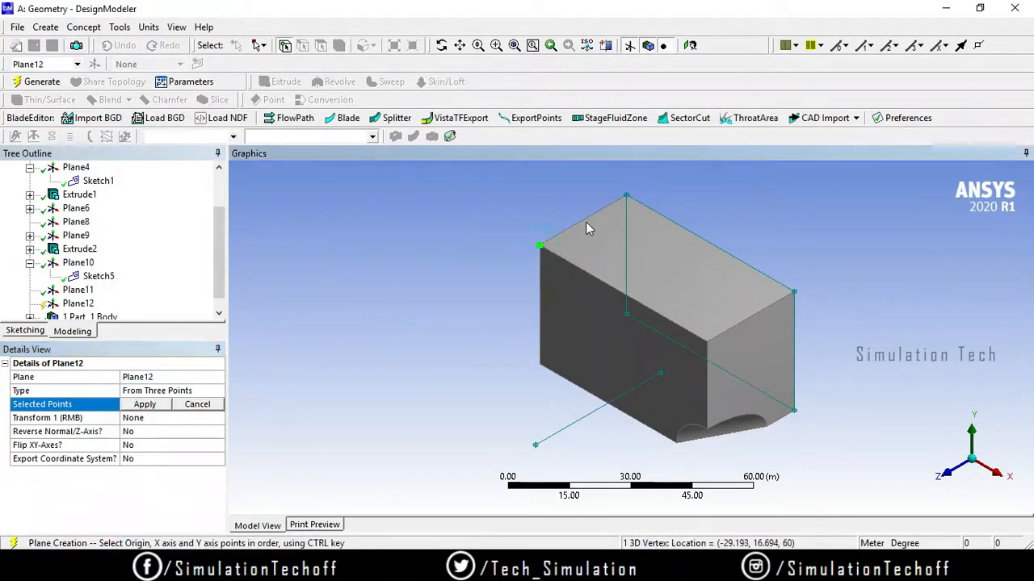
{"action": "left_click", "coordinate": [629, 196], "text": "ctrl"}
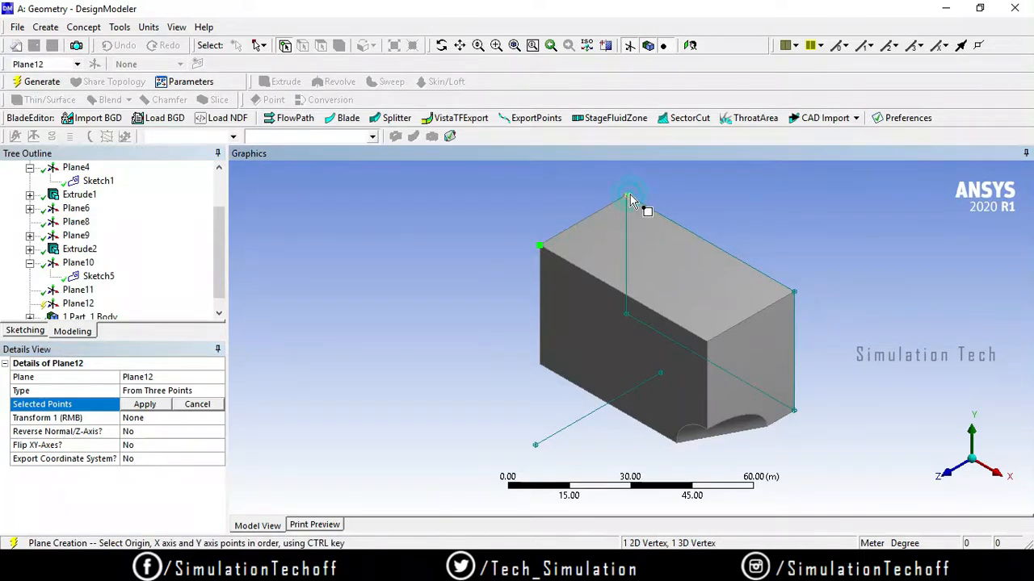
{"action": "left_click", "coordinate": [793, 296], "text": "ctrl"}
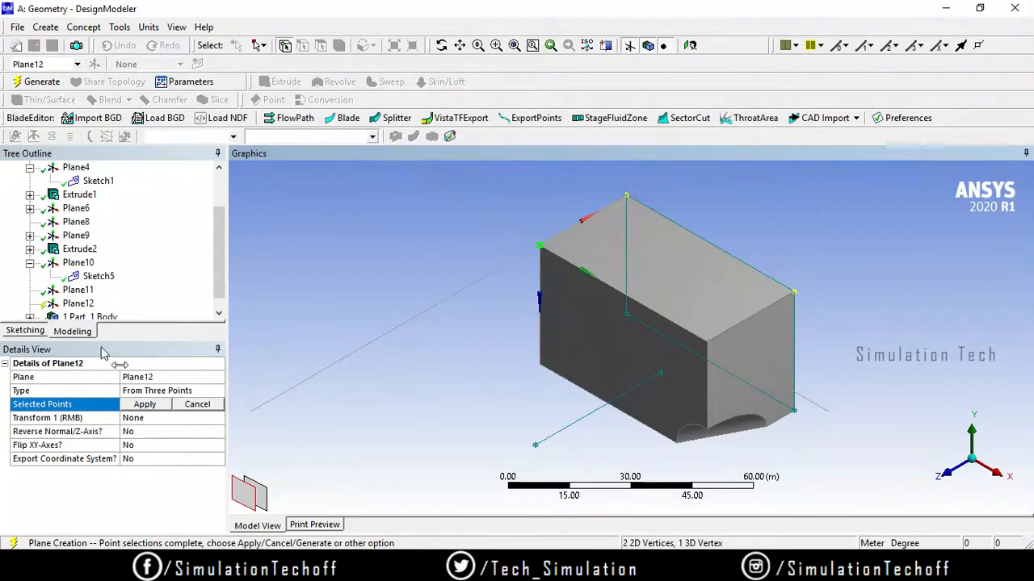
- Switch the unfinished plane's type to From Coordinates
{"action": "left_click", "coordinate": [184, 392]}
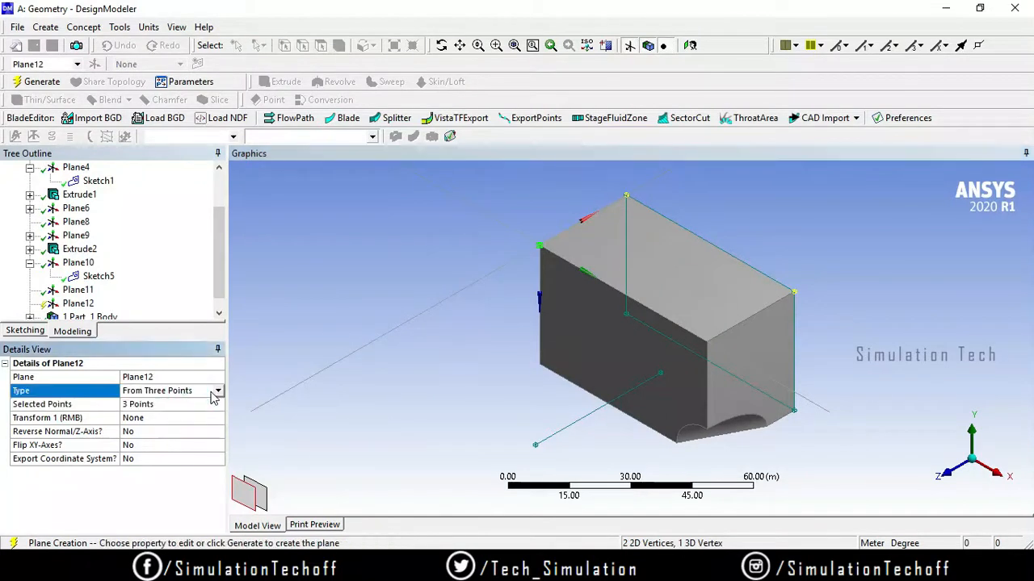
{"action": "left_click", "coordinate": [218, 391]}
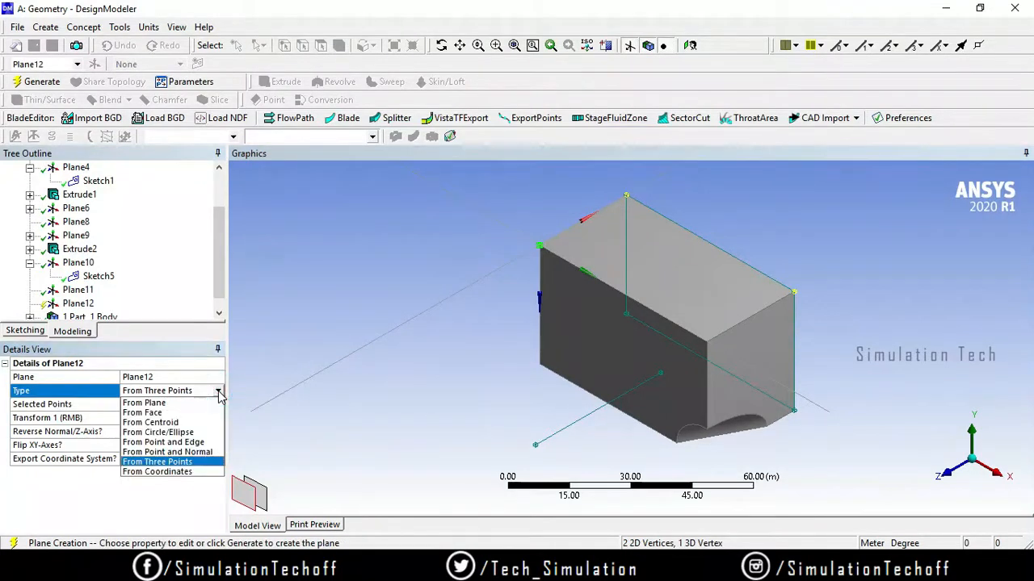
{"action": "left_click", "coordinate": [198, 472]}
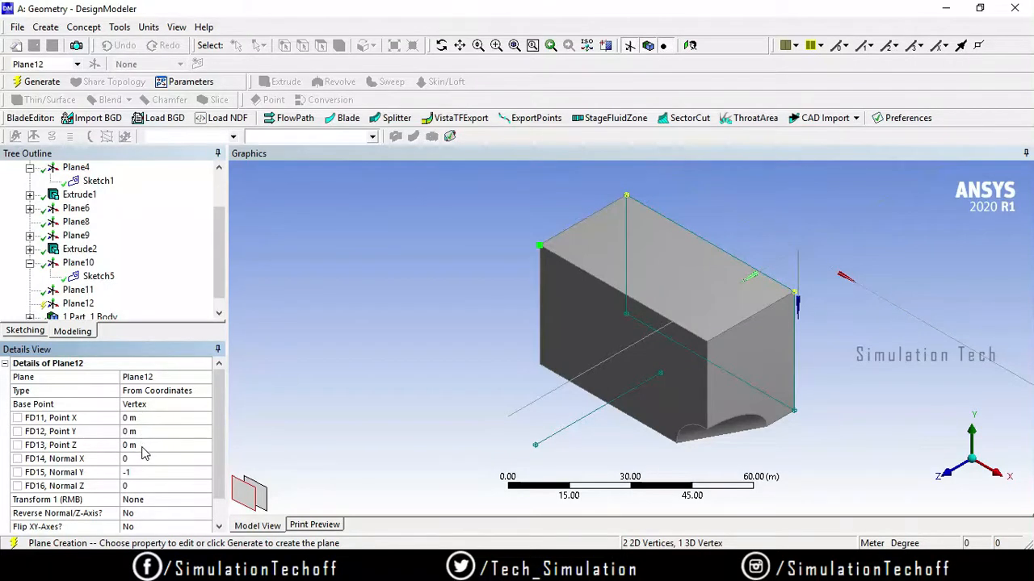
- Set the plane's point coordinates to X 50 m, Y 20 m and Z 10 m
{"action": "left_click", "coordinate": [162, 418]}
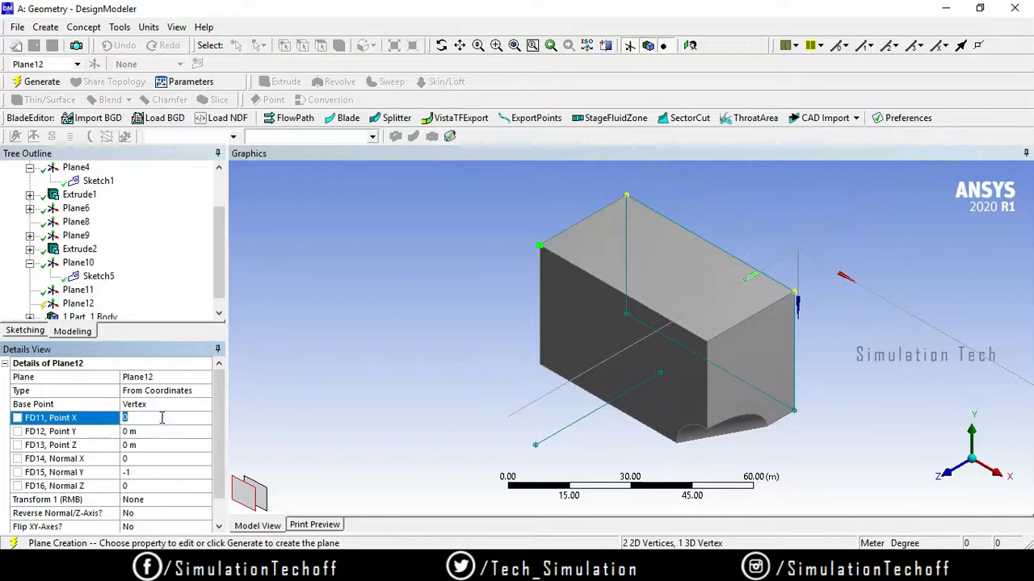
{"action": "type", "text": "50"}
{"action": "key", "text": "Return"}
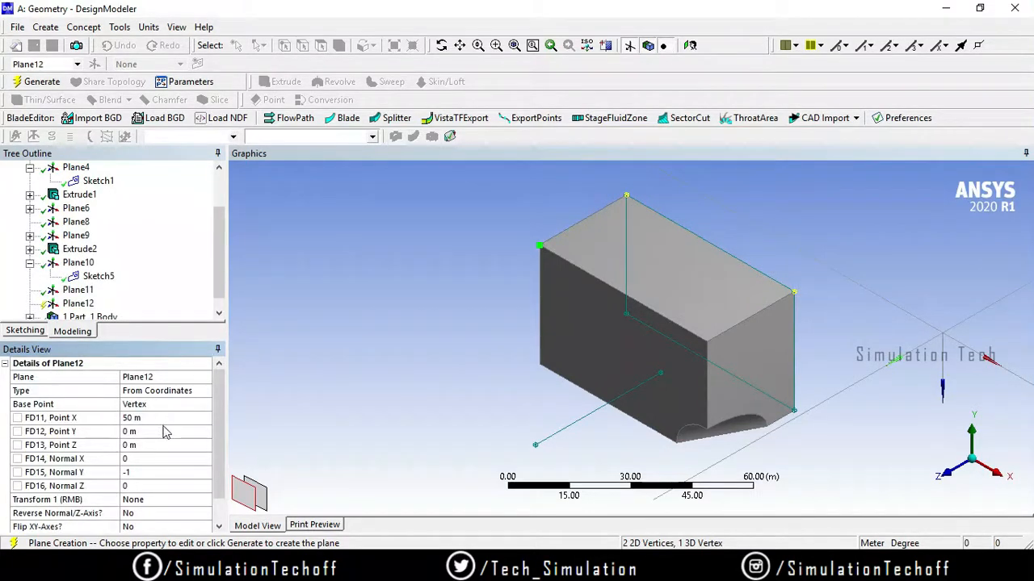
{"action": "left_click", "coordinate": [162, 436]}
{"action": "type", "text": "20"}
{"action": "key", "text": "Return"}
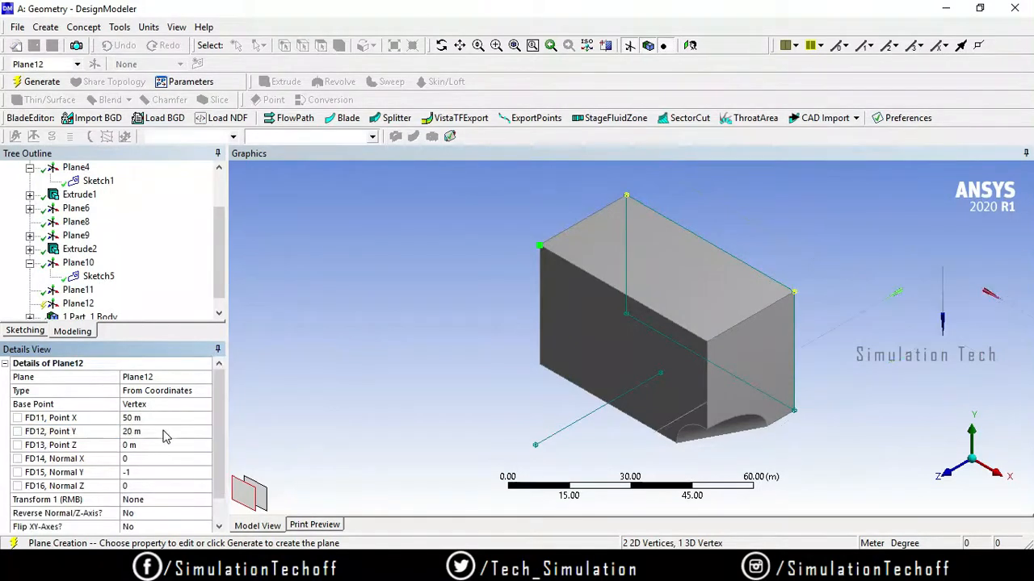
{"action": "left_click", "coordinate": [159, 447]}
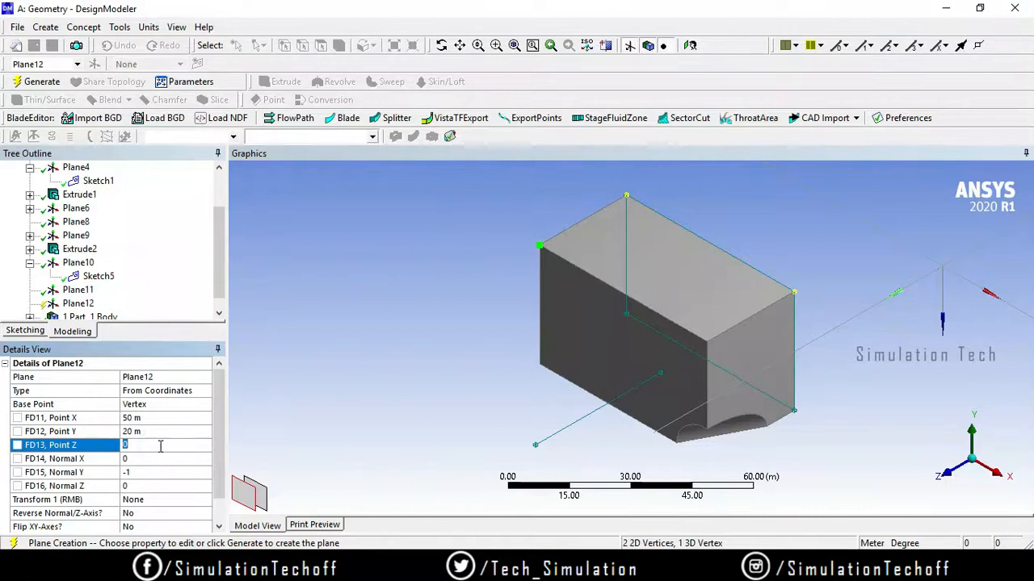
{"action": "type", "text": "10"}
{"action": "key", "text": "Return"}
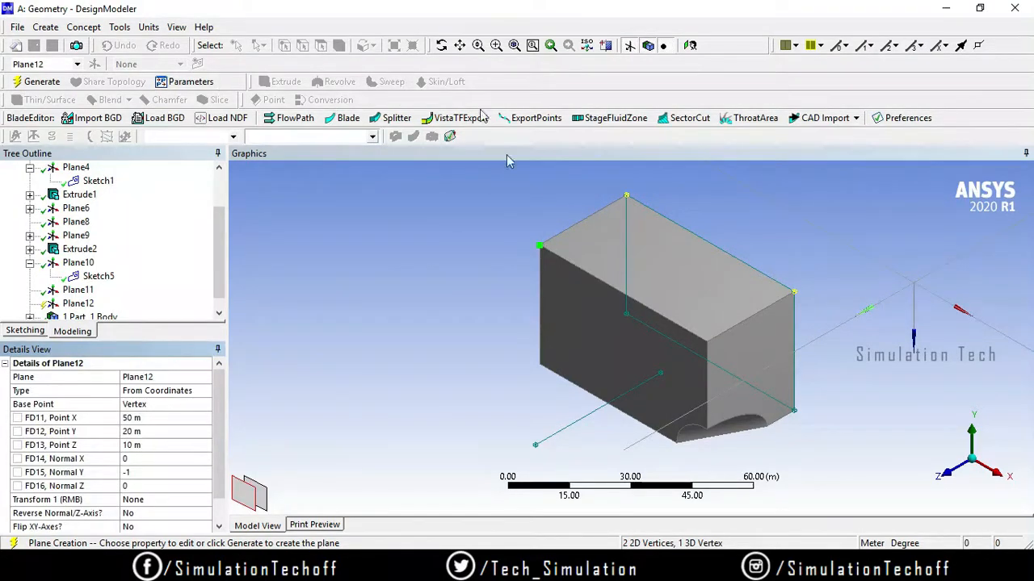
- Compare the coordinate-based plane with XYPlane in a rotated view and review the available plane types
{"action": "left_click", "coordinate": [442, 46]}
{"action": "left_click_drag", "start_coordinate": [823, 407], "coordinate": [761, 396]}
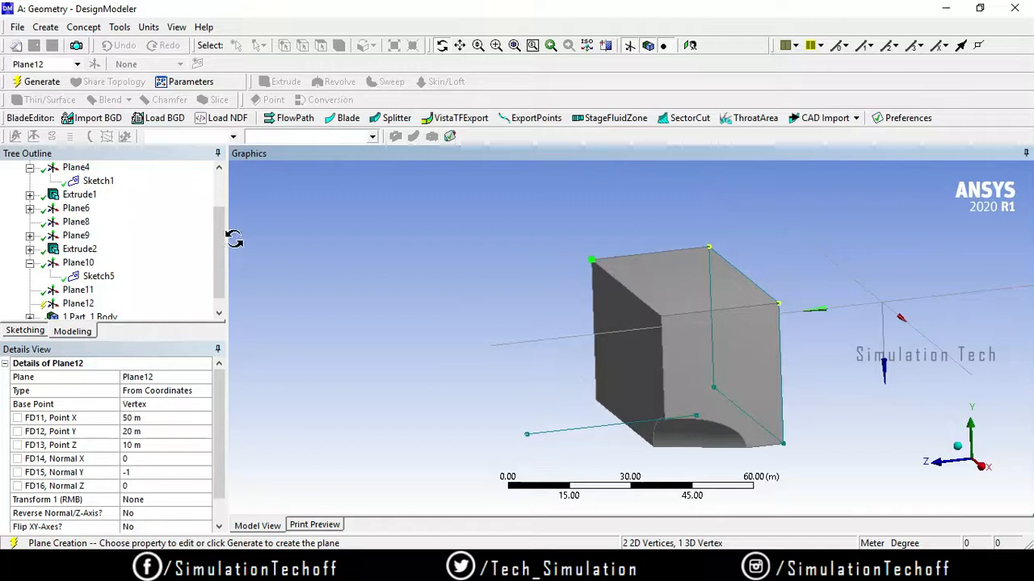
{"action": "left_click_drag", "start_coordinate": [218, 261], "coordinate": [200, 204]}
{"action": "left_click", "coordinate": [79, 183]}
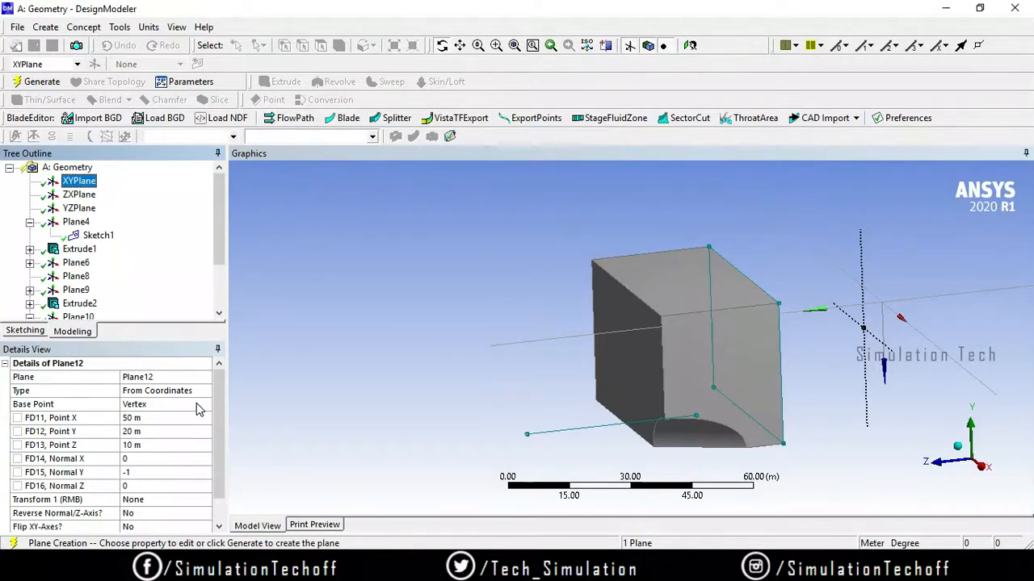
{"action": "left_click", "coordinate": [202, 393]}
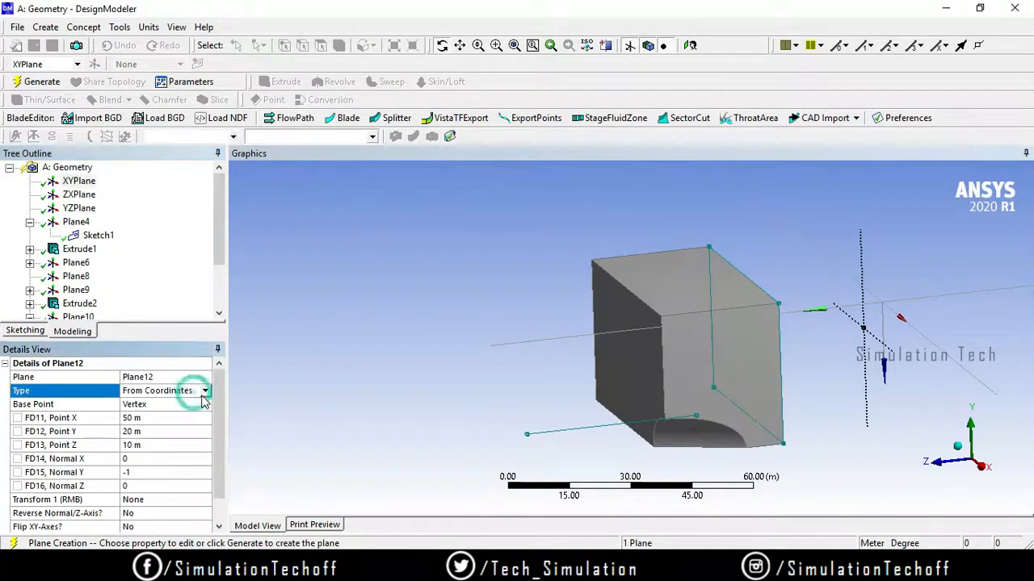
{"action": "left_click", "coordinate": [206, 391]}
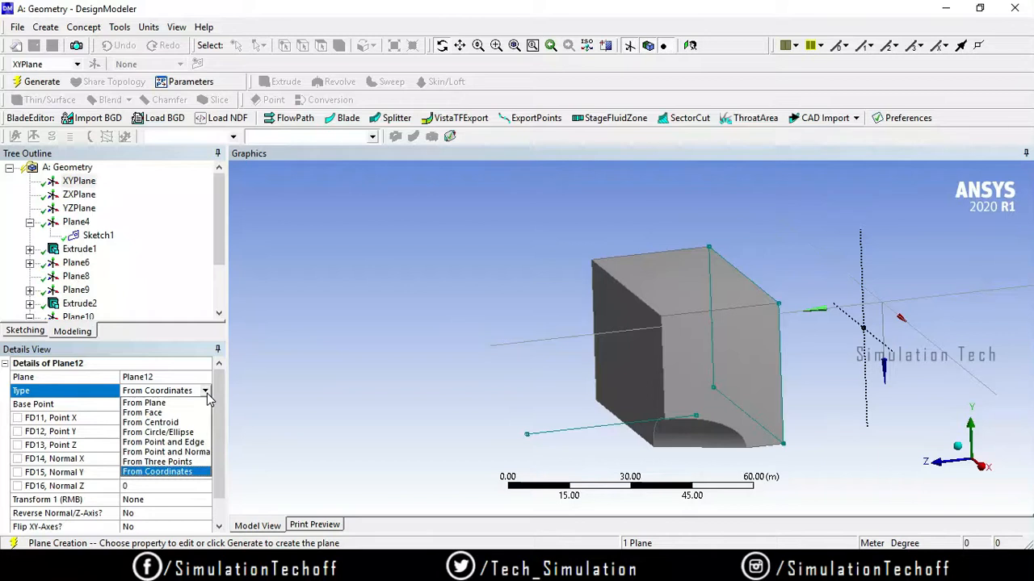